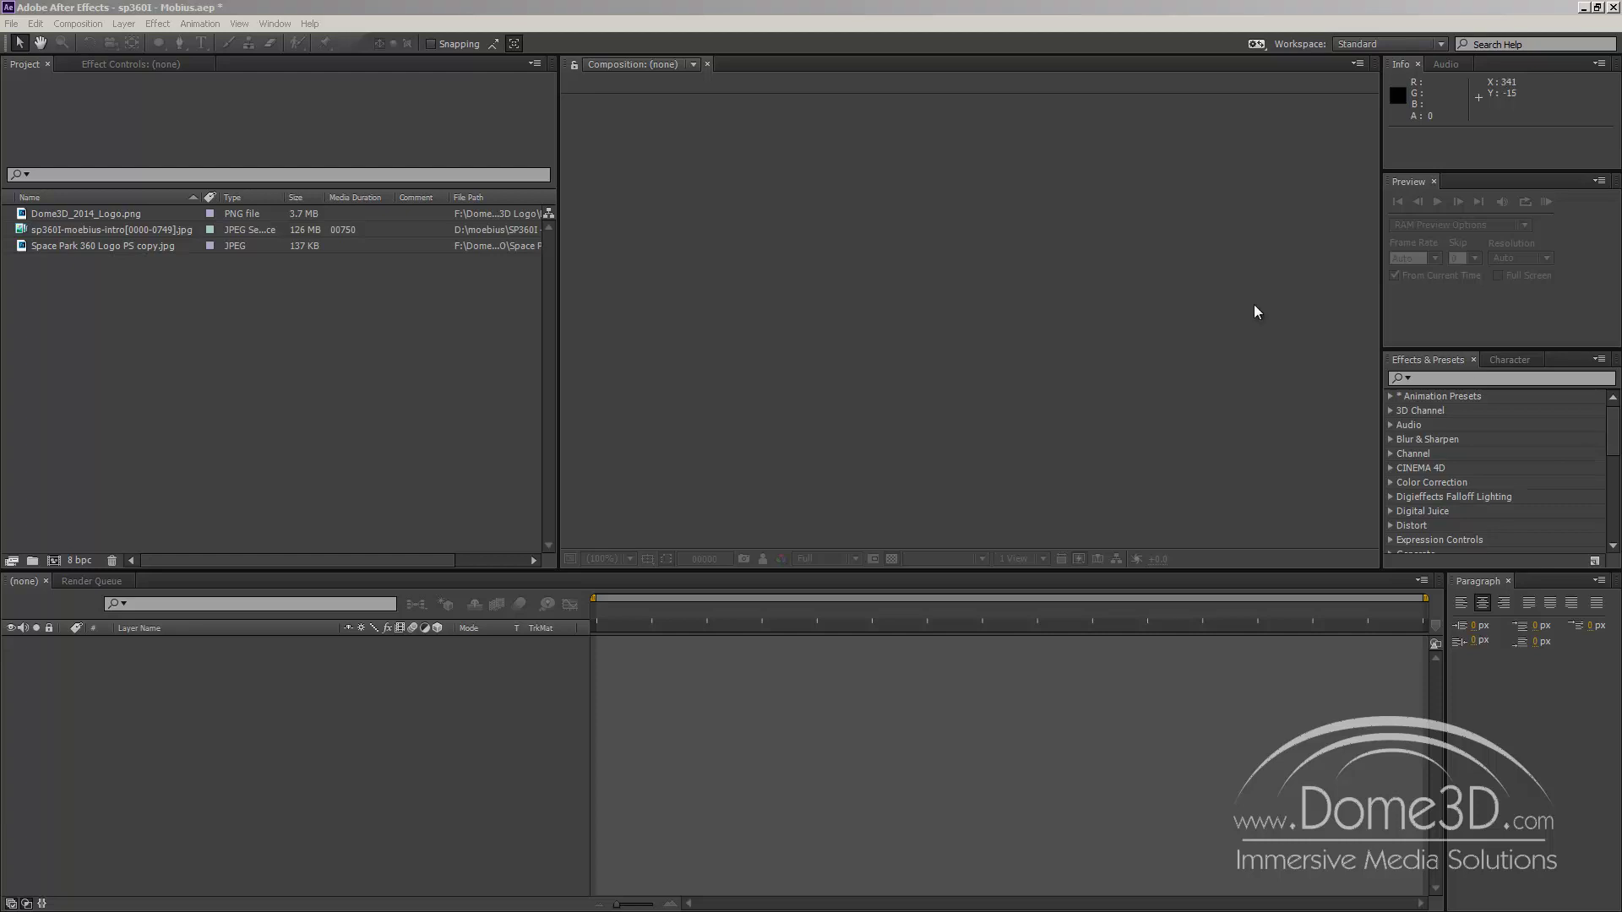
- Create a composition from the sp360I-moebius-intro[0000-0749].jpg sequence and move the current time to frame 109
left_click(1211, 262)
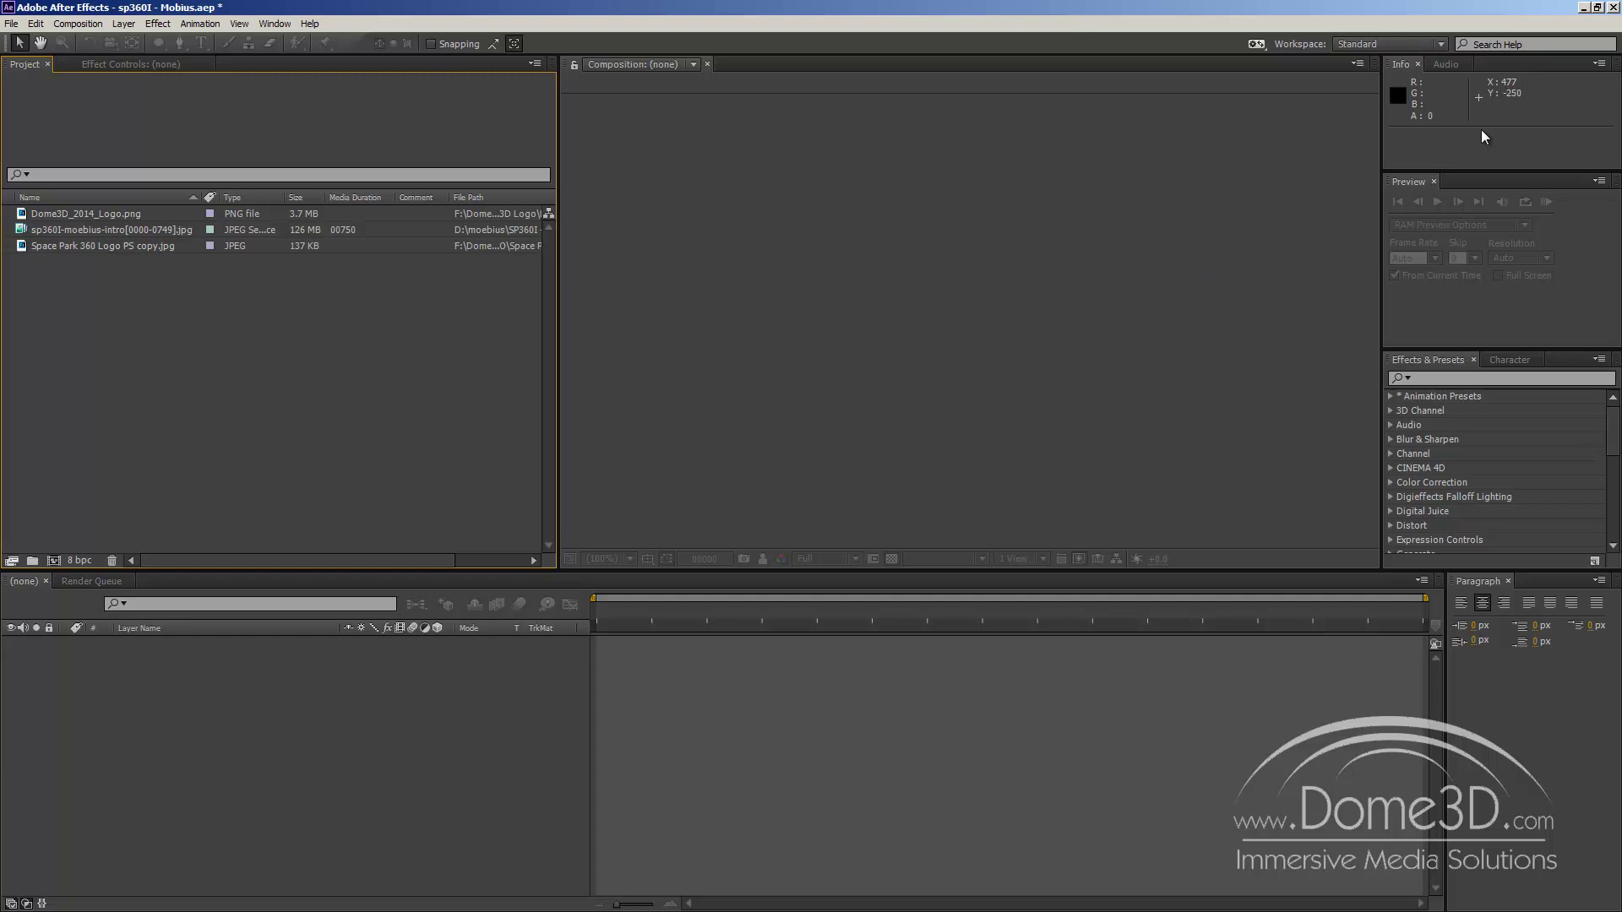
left_click(142, 229)
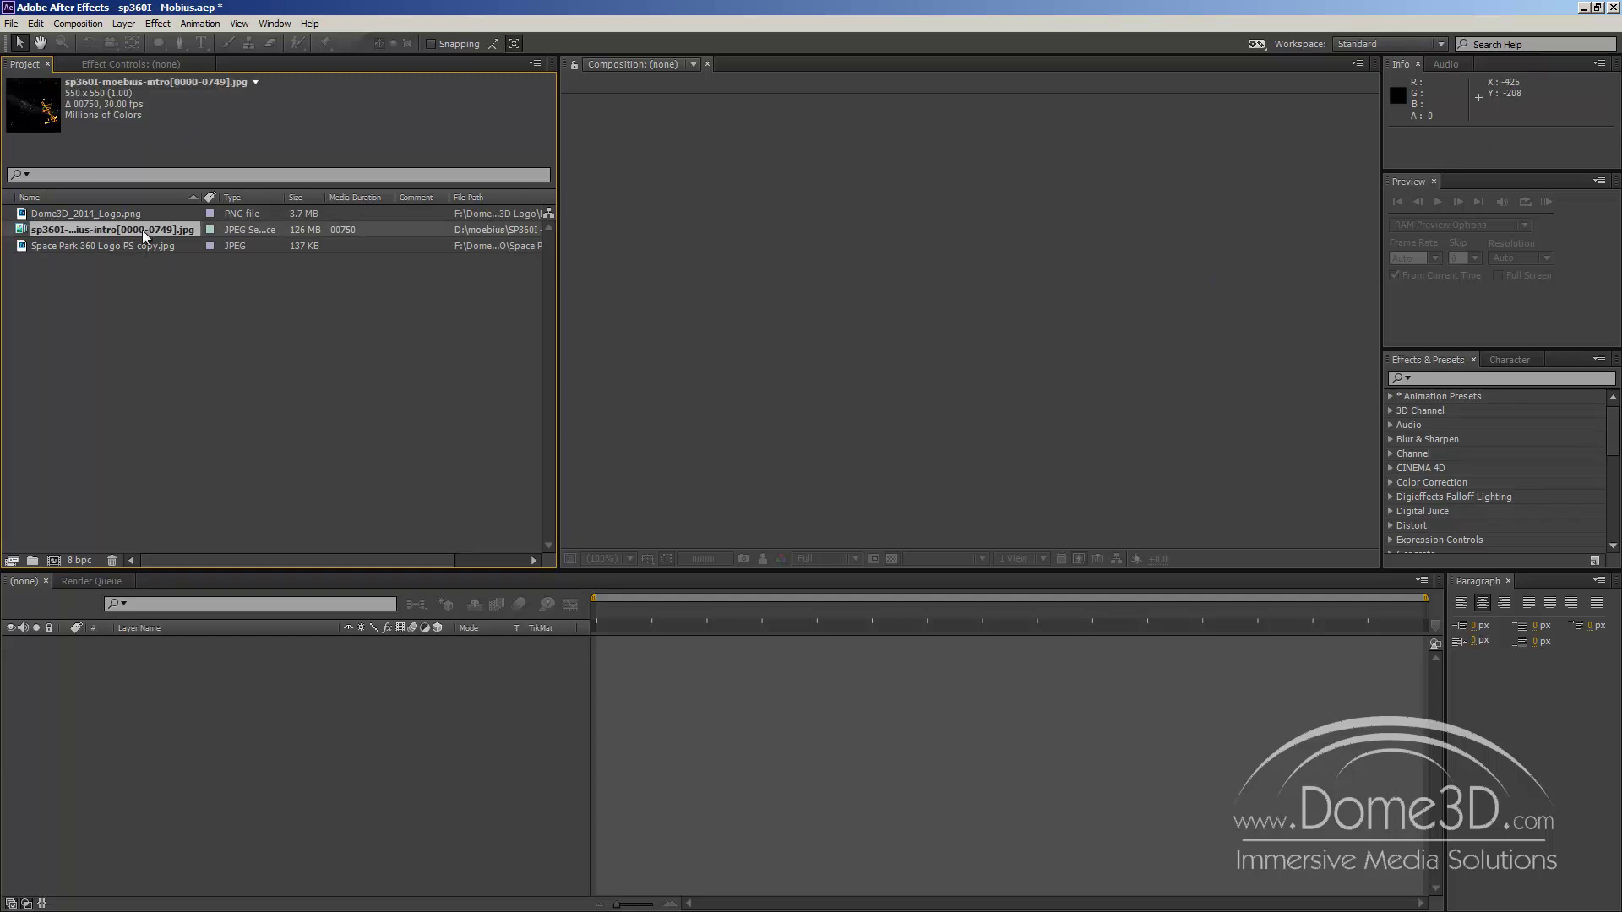
left_click_drag(136, 228, 54, 556)
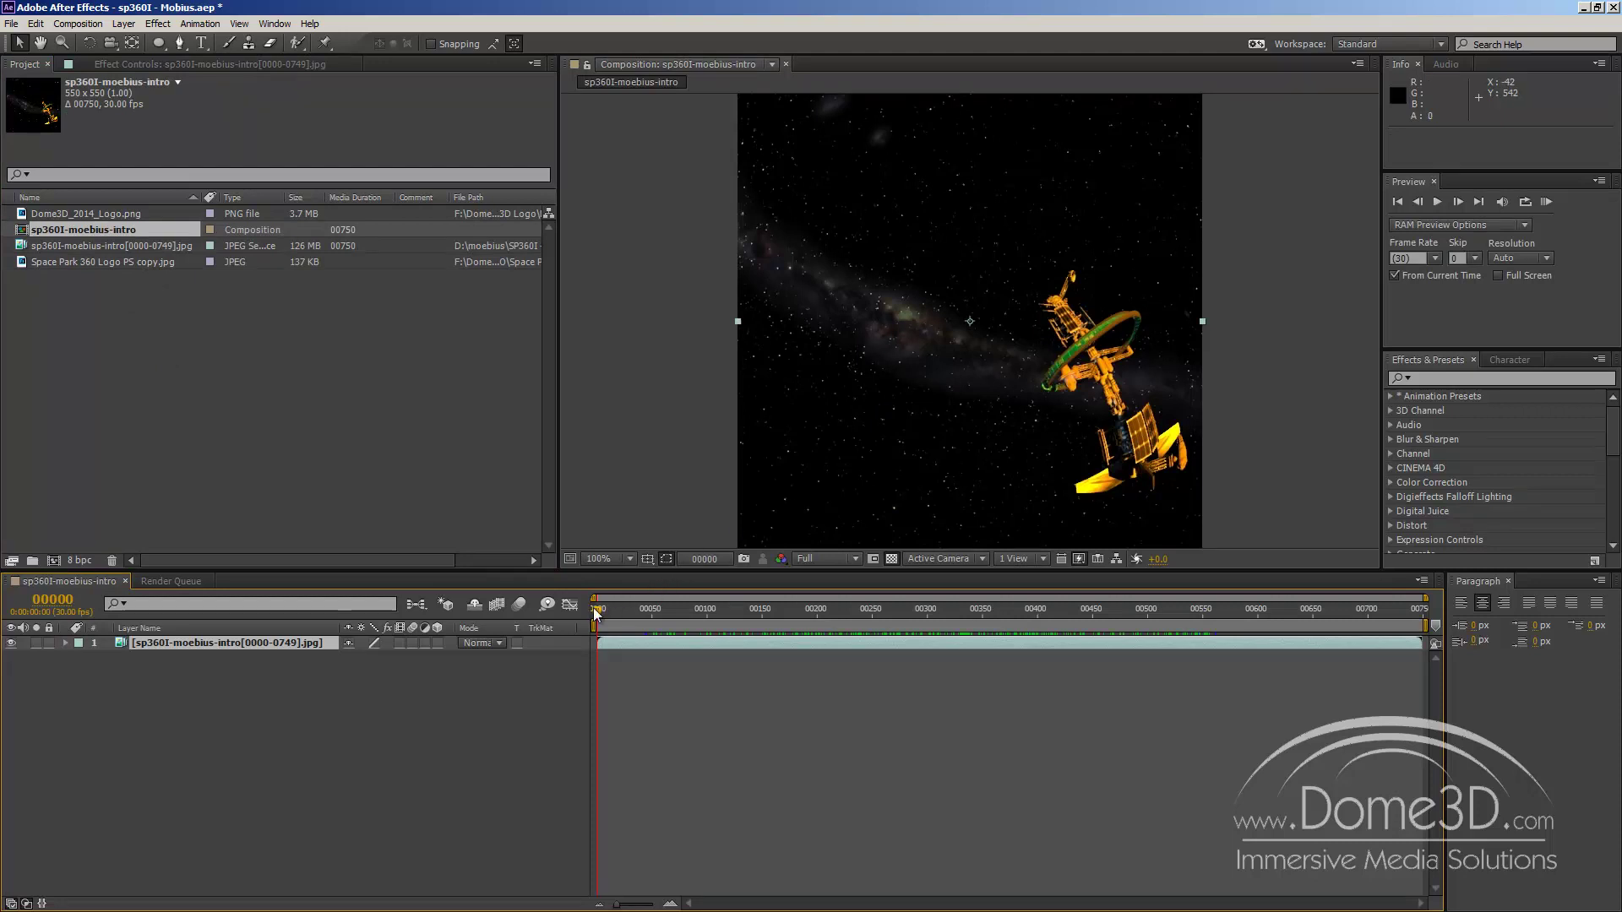
left_click_drag(597, 610, 716, 613)
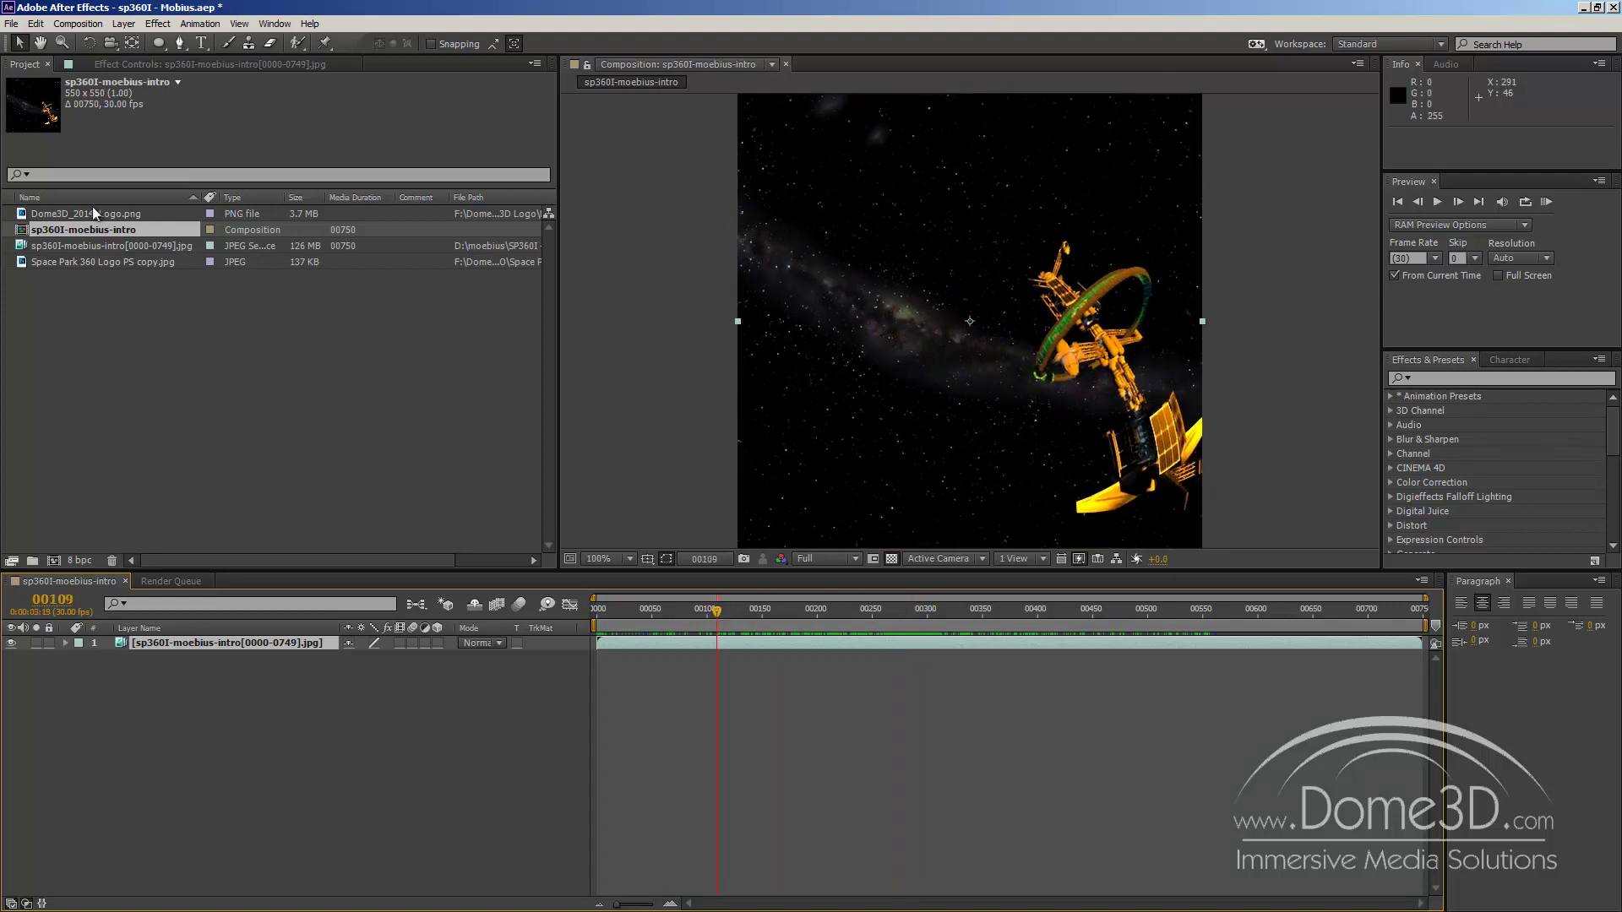
left_click(141, 245)
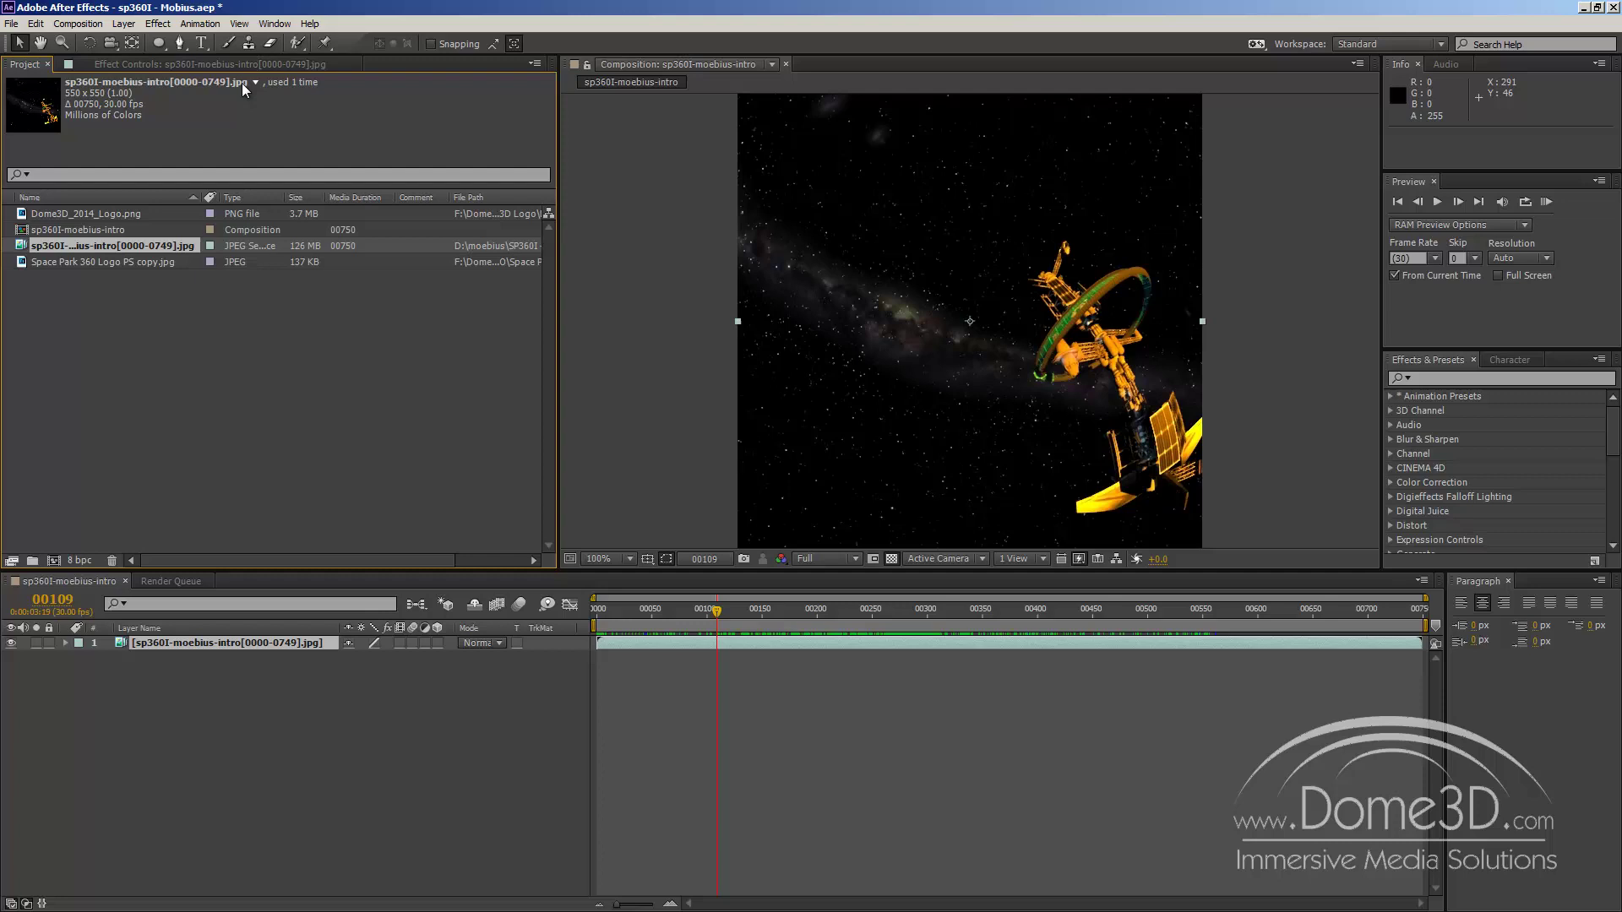
- Add a red 550 × 550 px solid layer named Circle BG above the footage
left_click(293, 811)
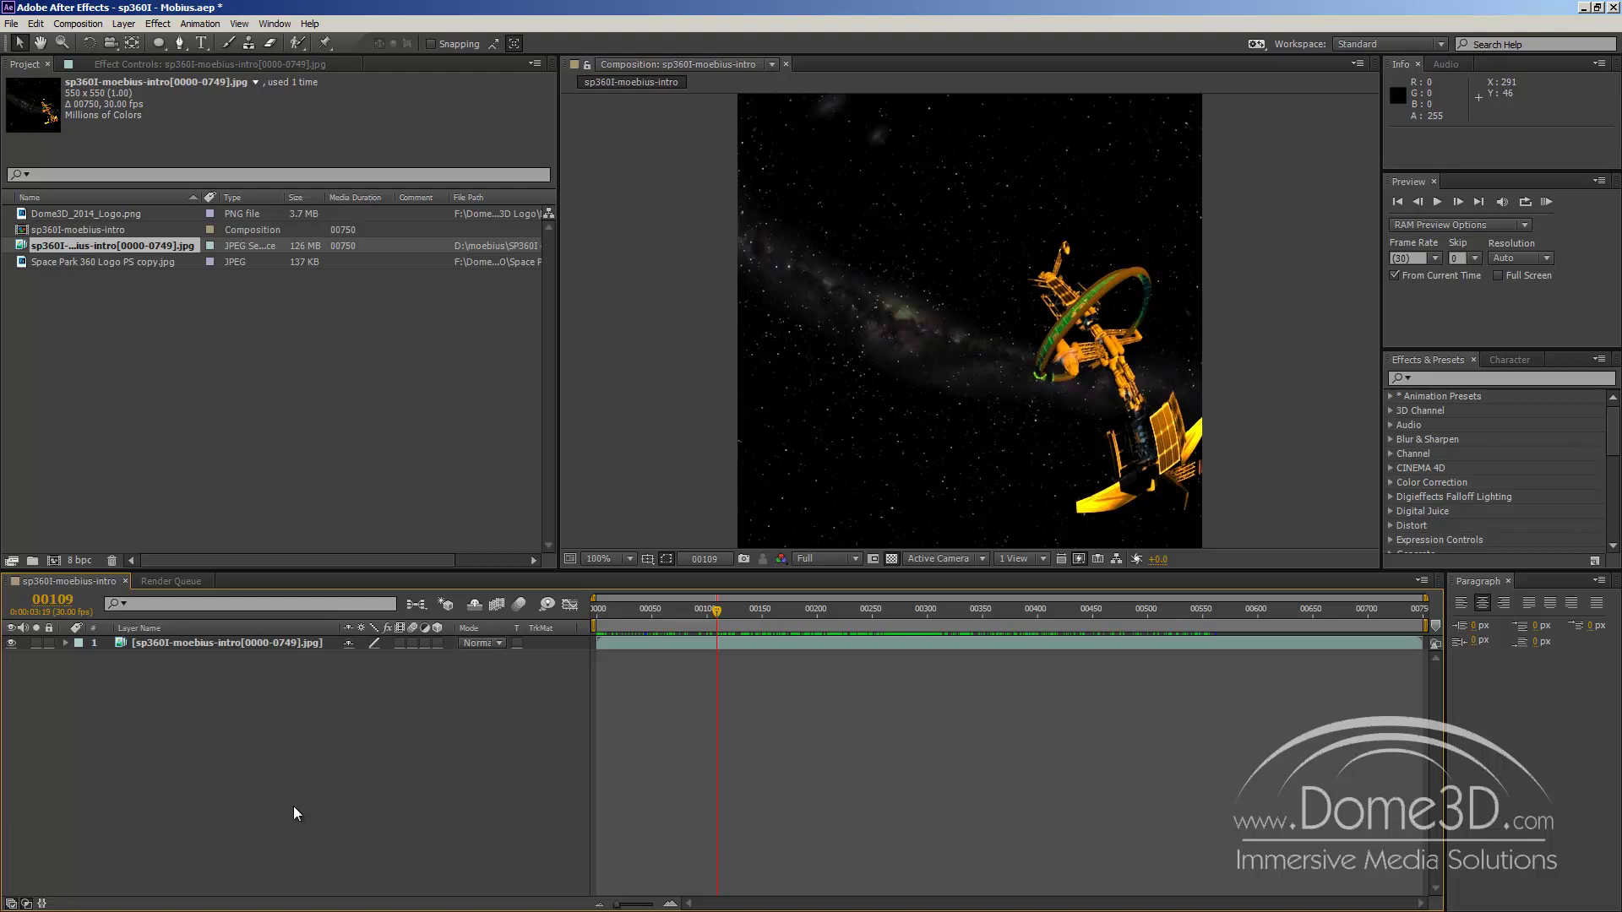
left_click(132, 26)
mouse_move(143, 41)
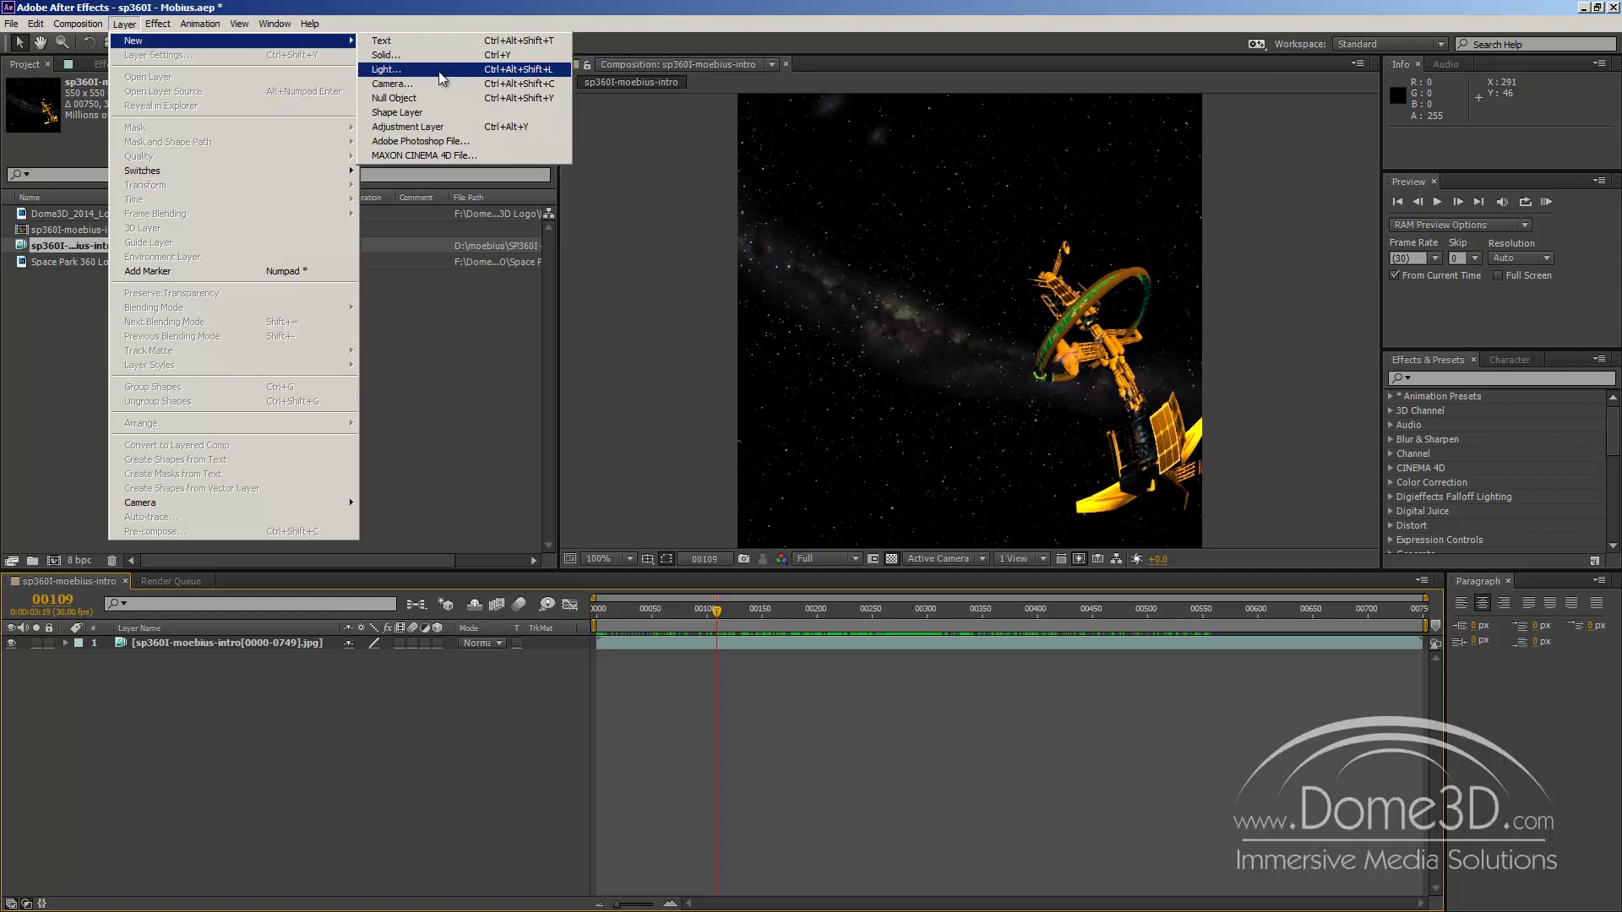
left_click(429, 56)
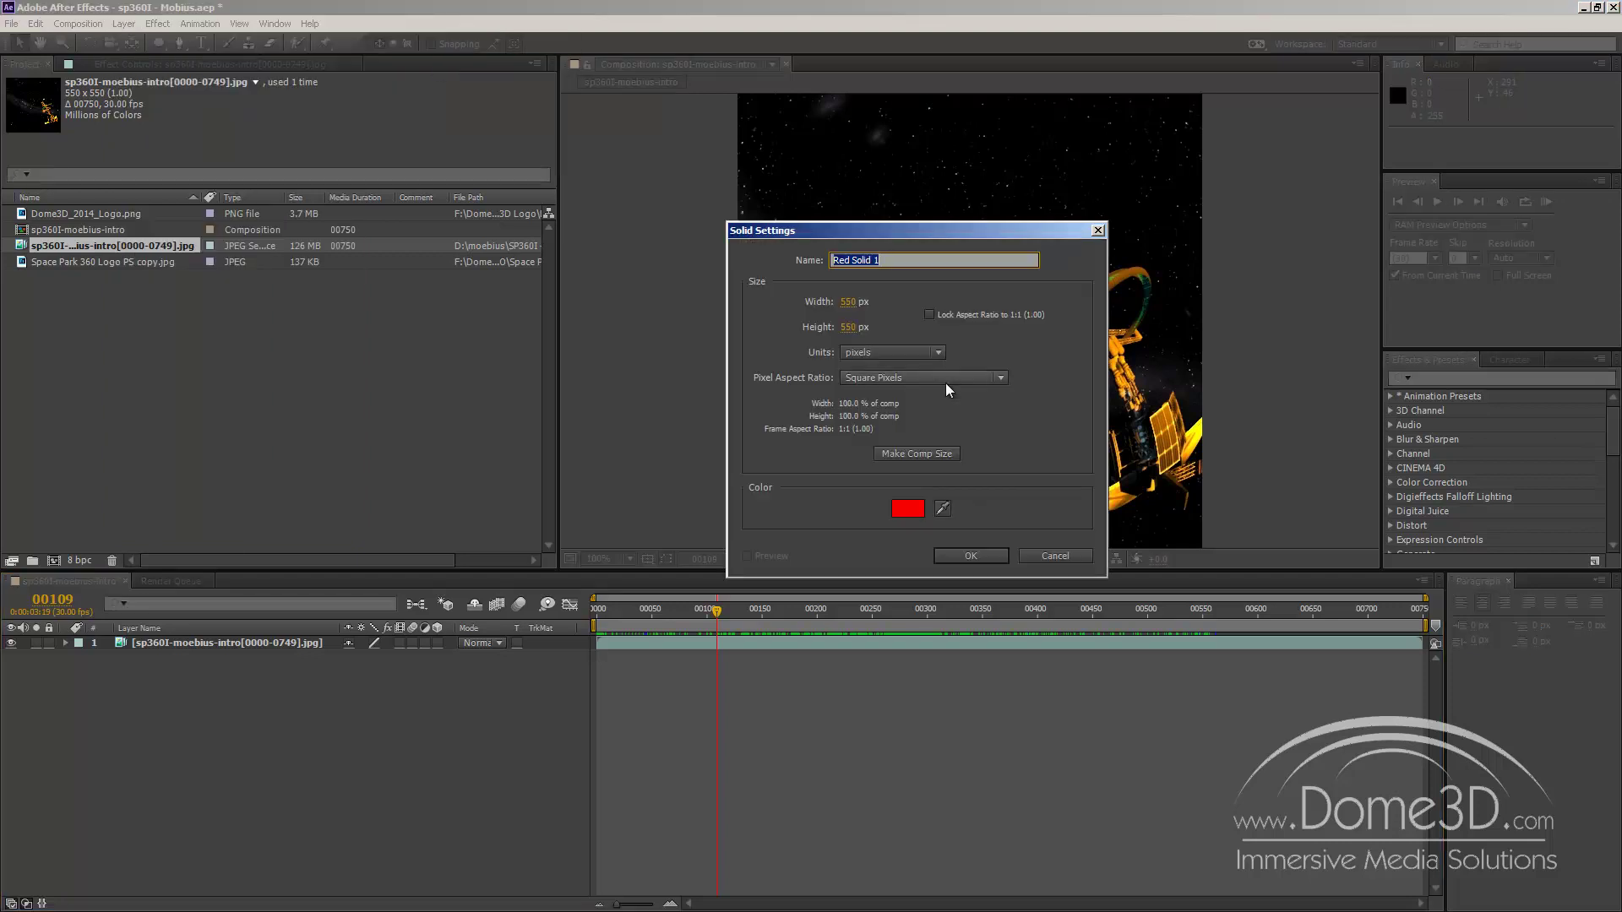
type("Circle BG")
key("Return")
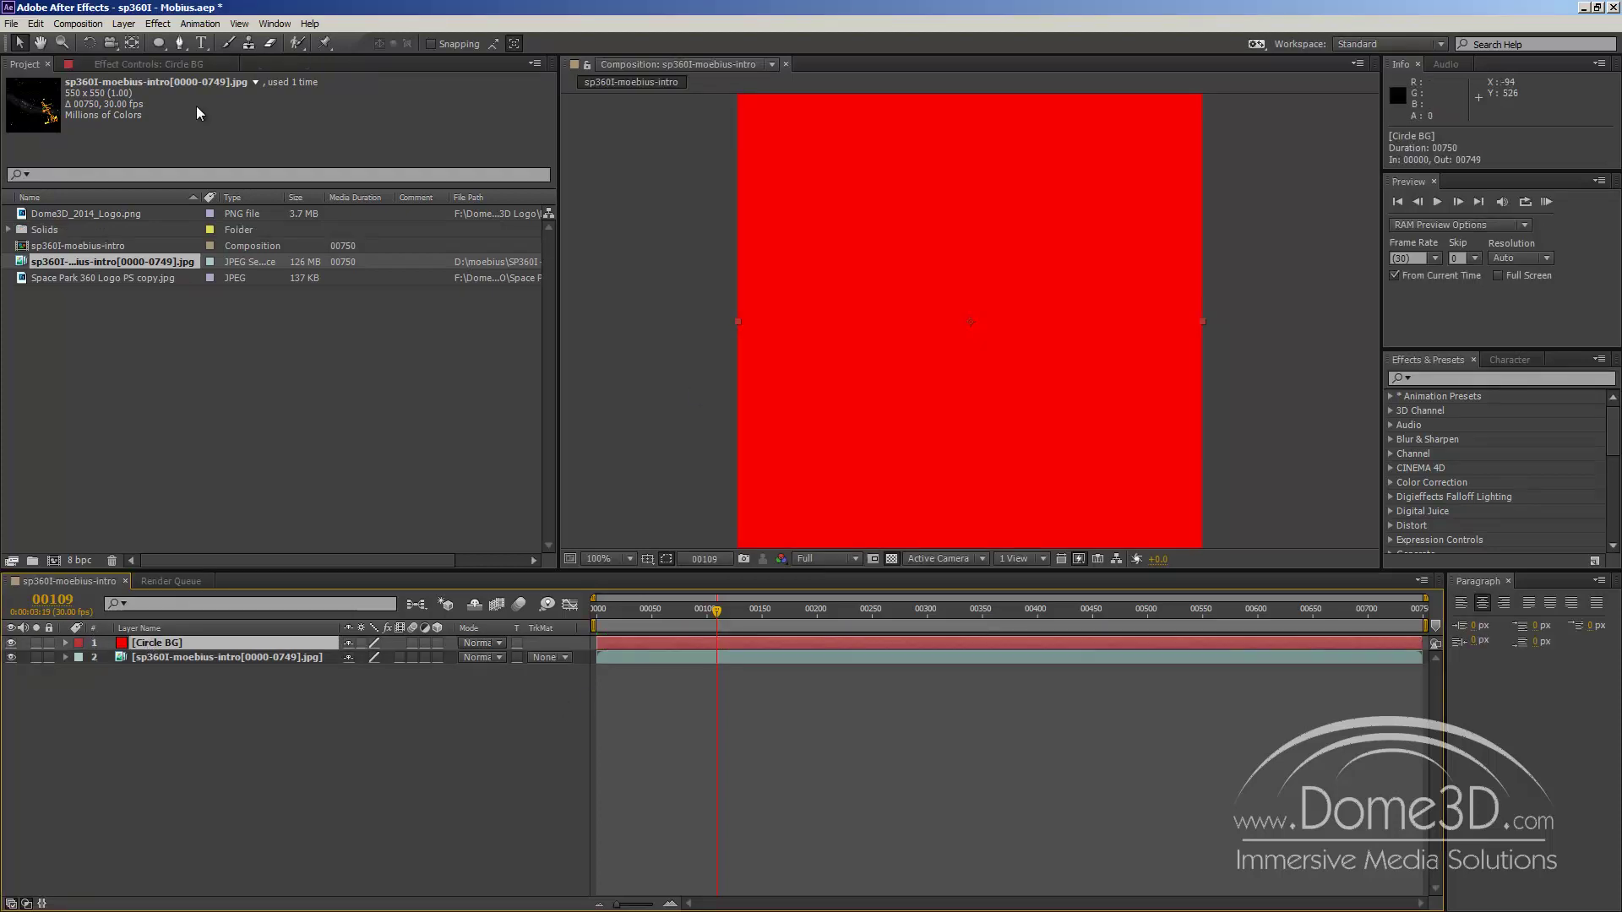
- Add a full-size elliptical mask to the Circle BG layer, invert it and inspect the red corners around the circle
double_click(158, 43)
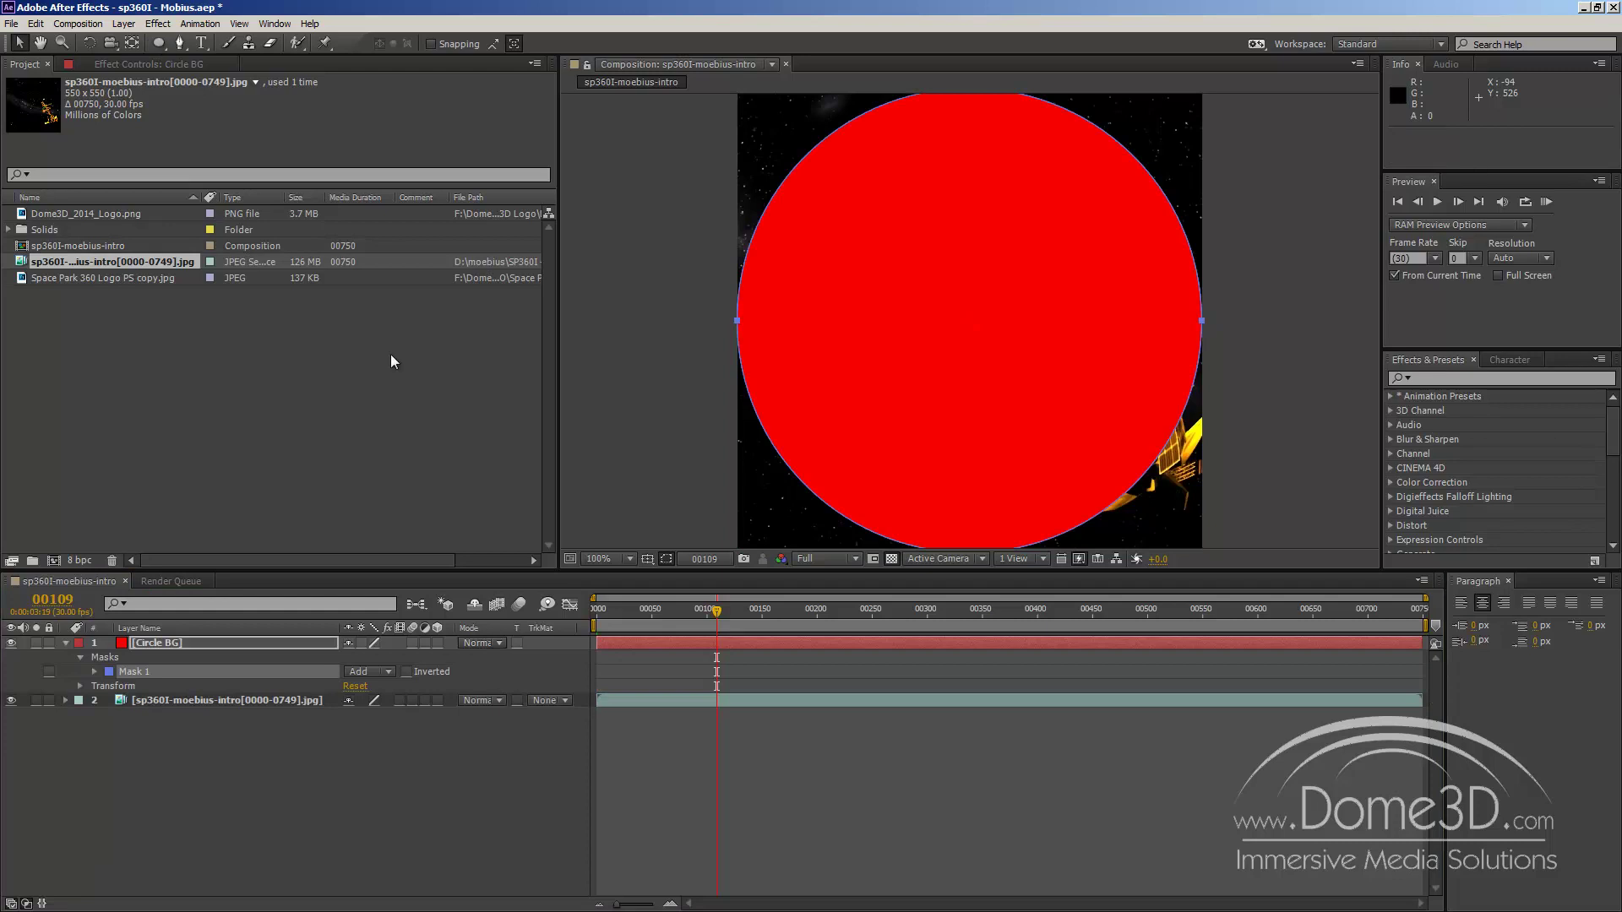
left_click(407, 672)
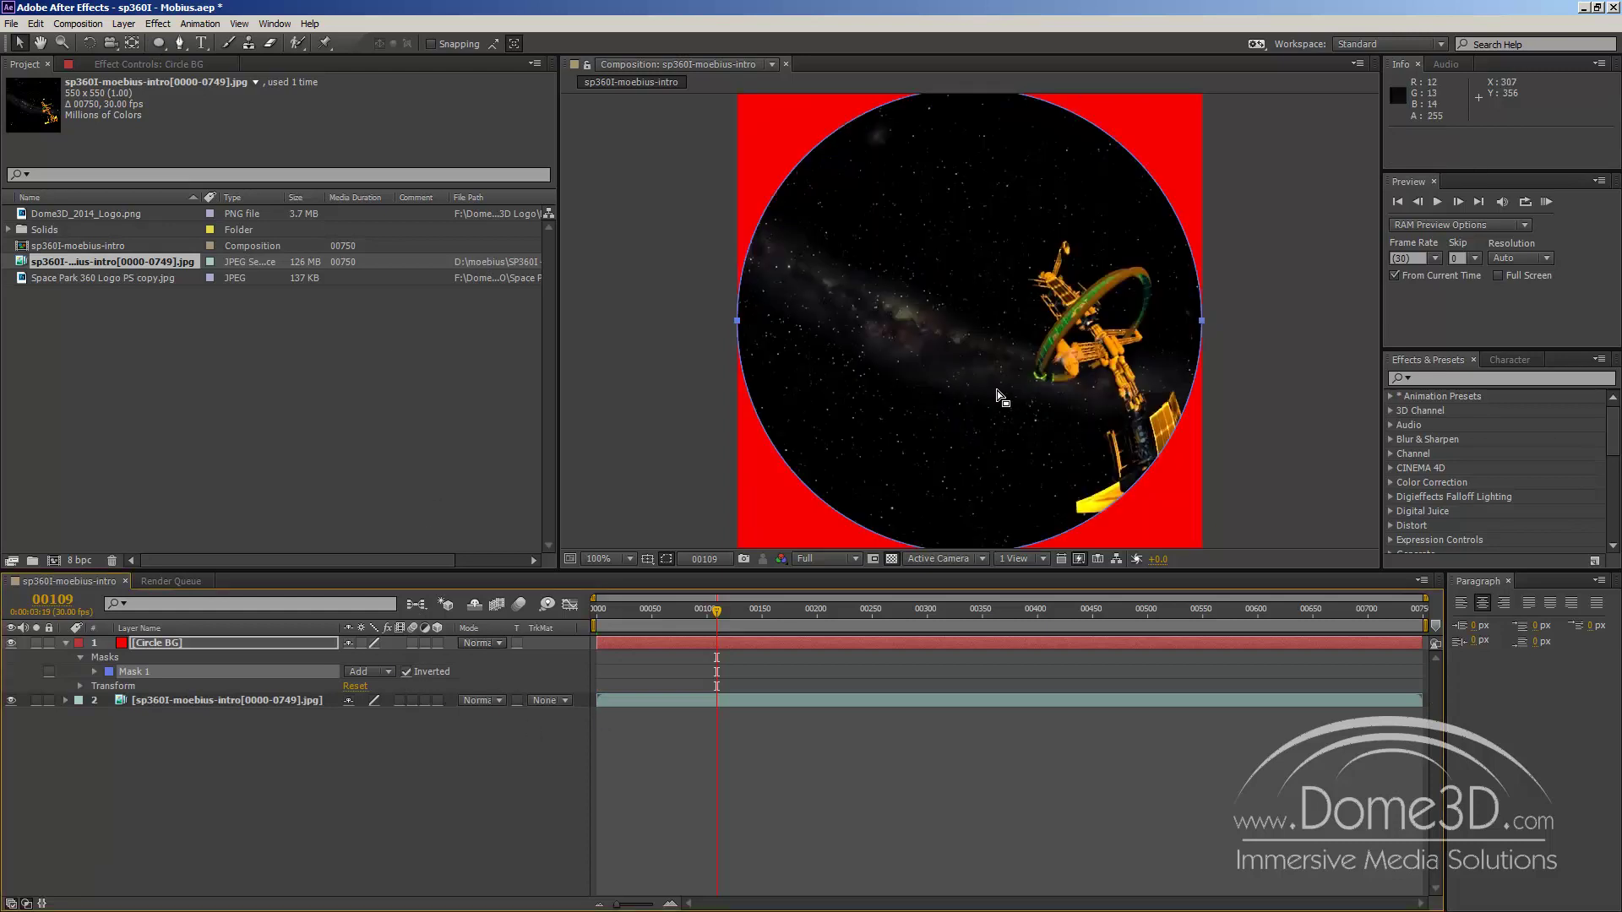
key("comma")
key("comma")
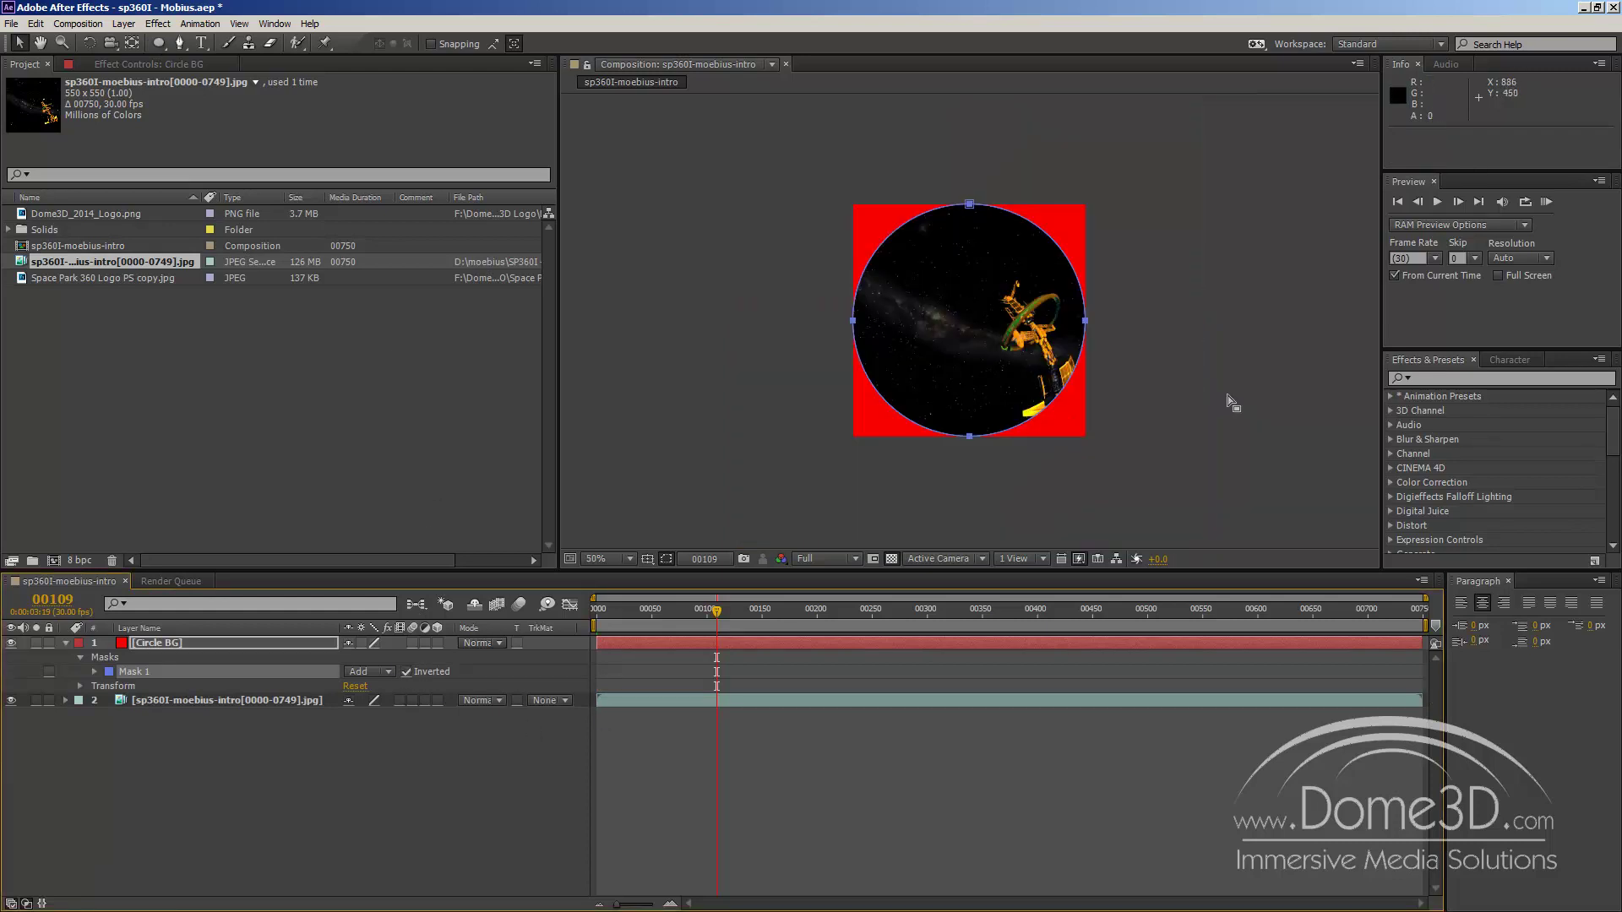
key("period")
key("period")
key("comma")
key("comma")
key("period")
key("period")
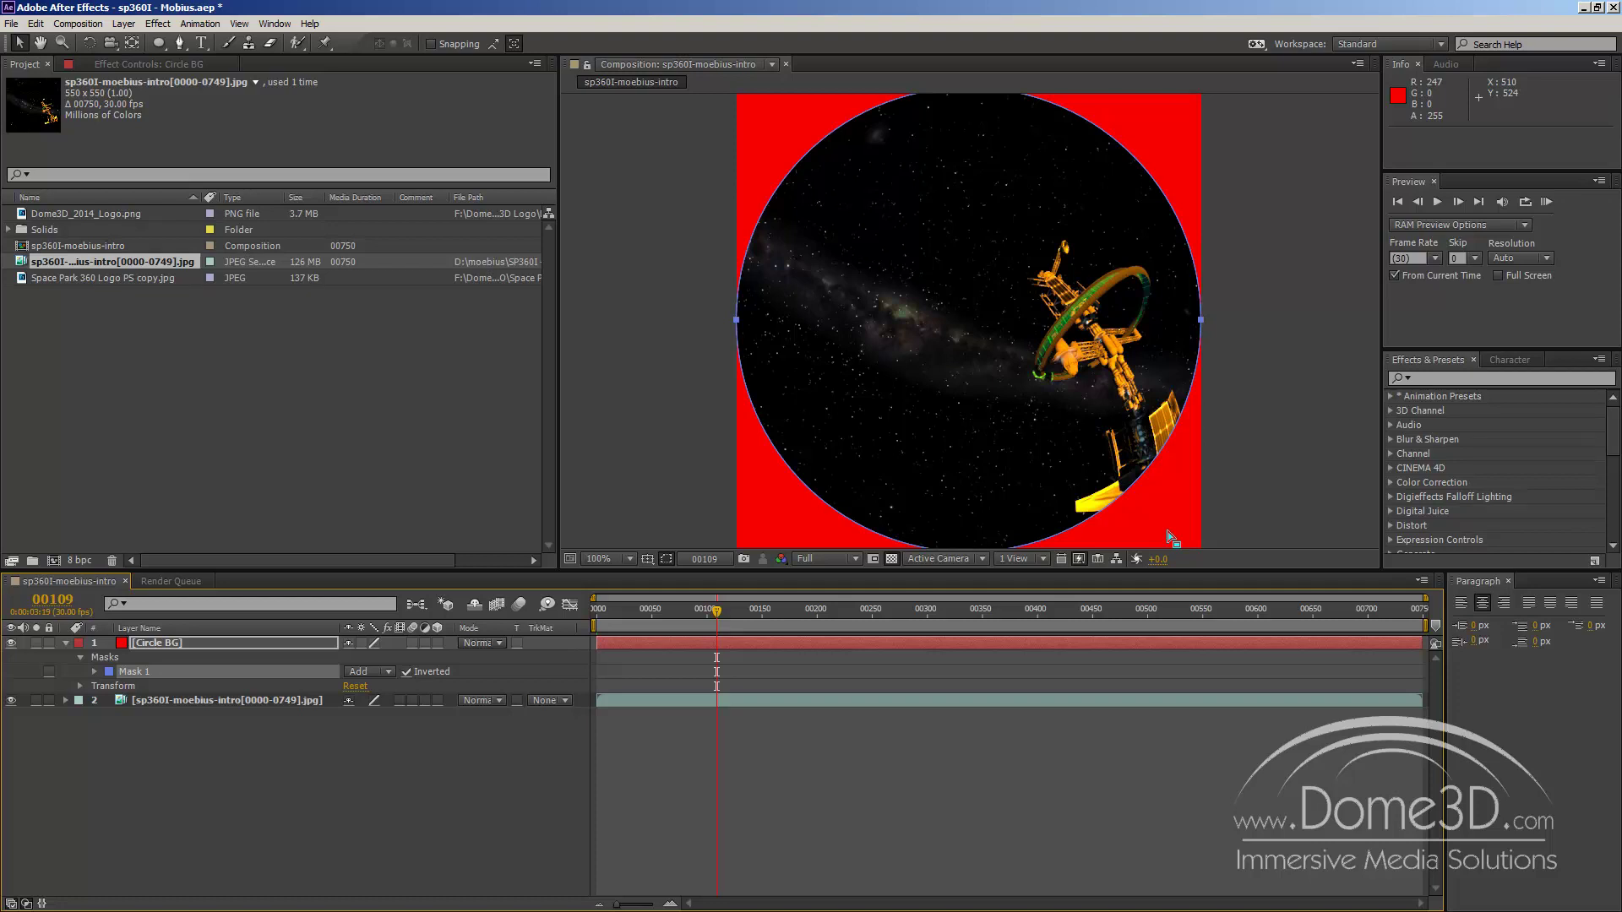
- Undo the mask and the Circle BG solid, and delete the leftover Solids folder from the project
left_click(411, 808)
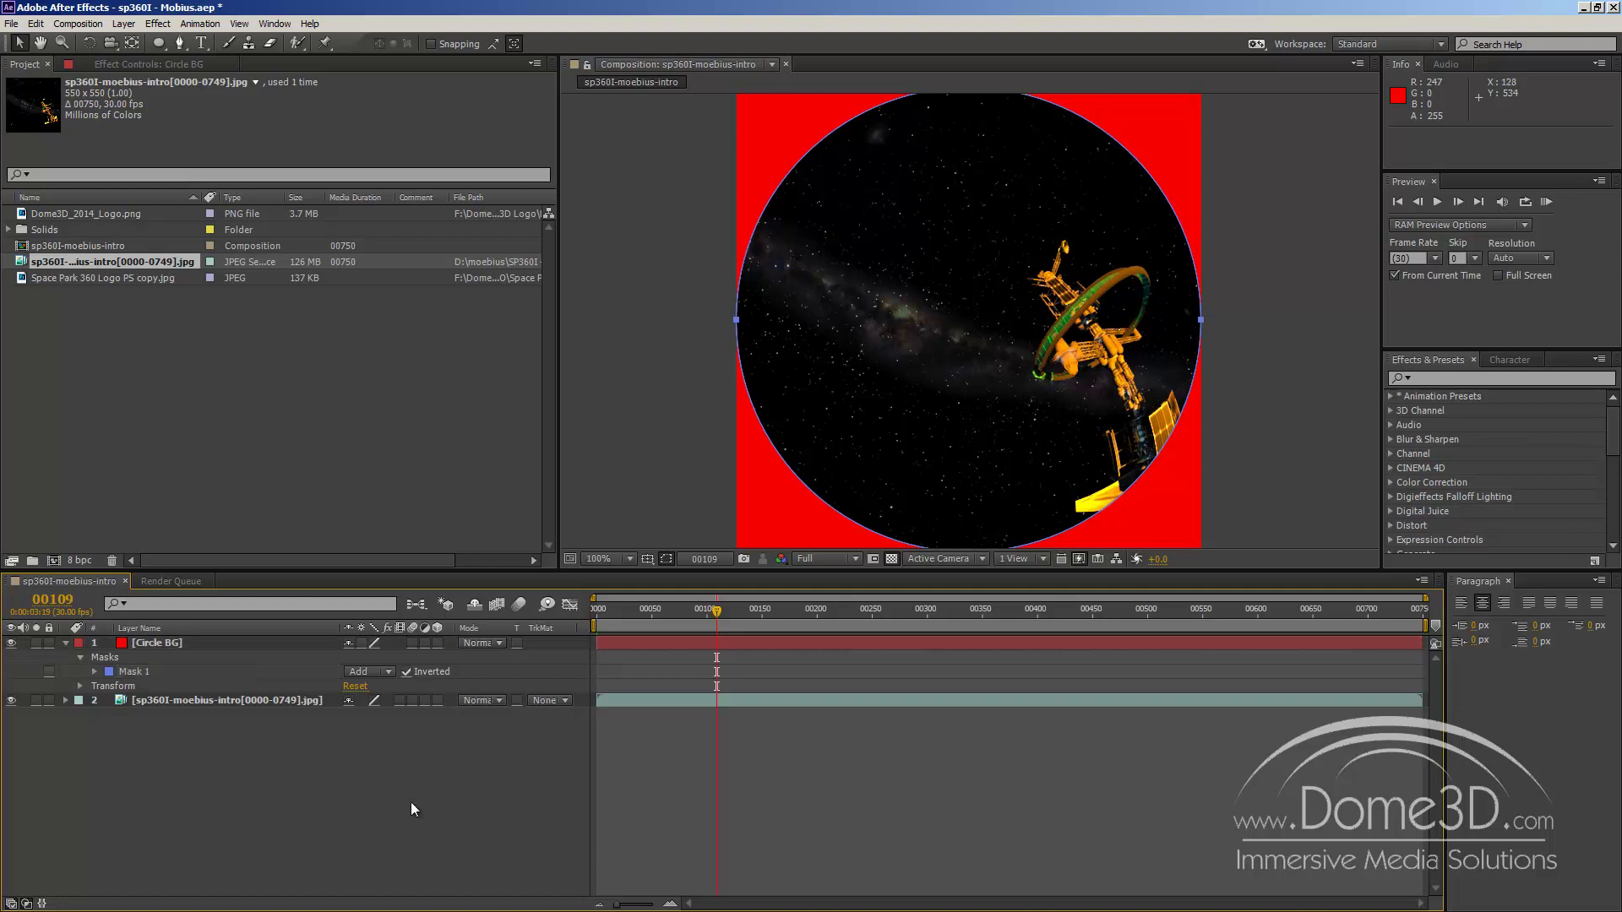
key("ctrl+z")
key("ctrl+z")
key("ctrl+z")
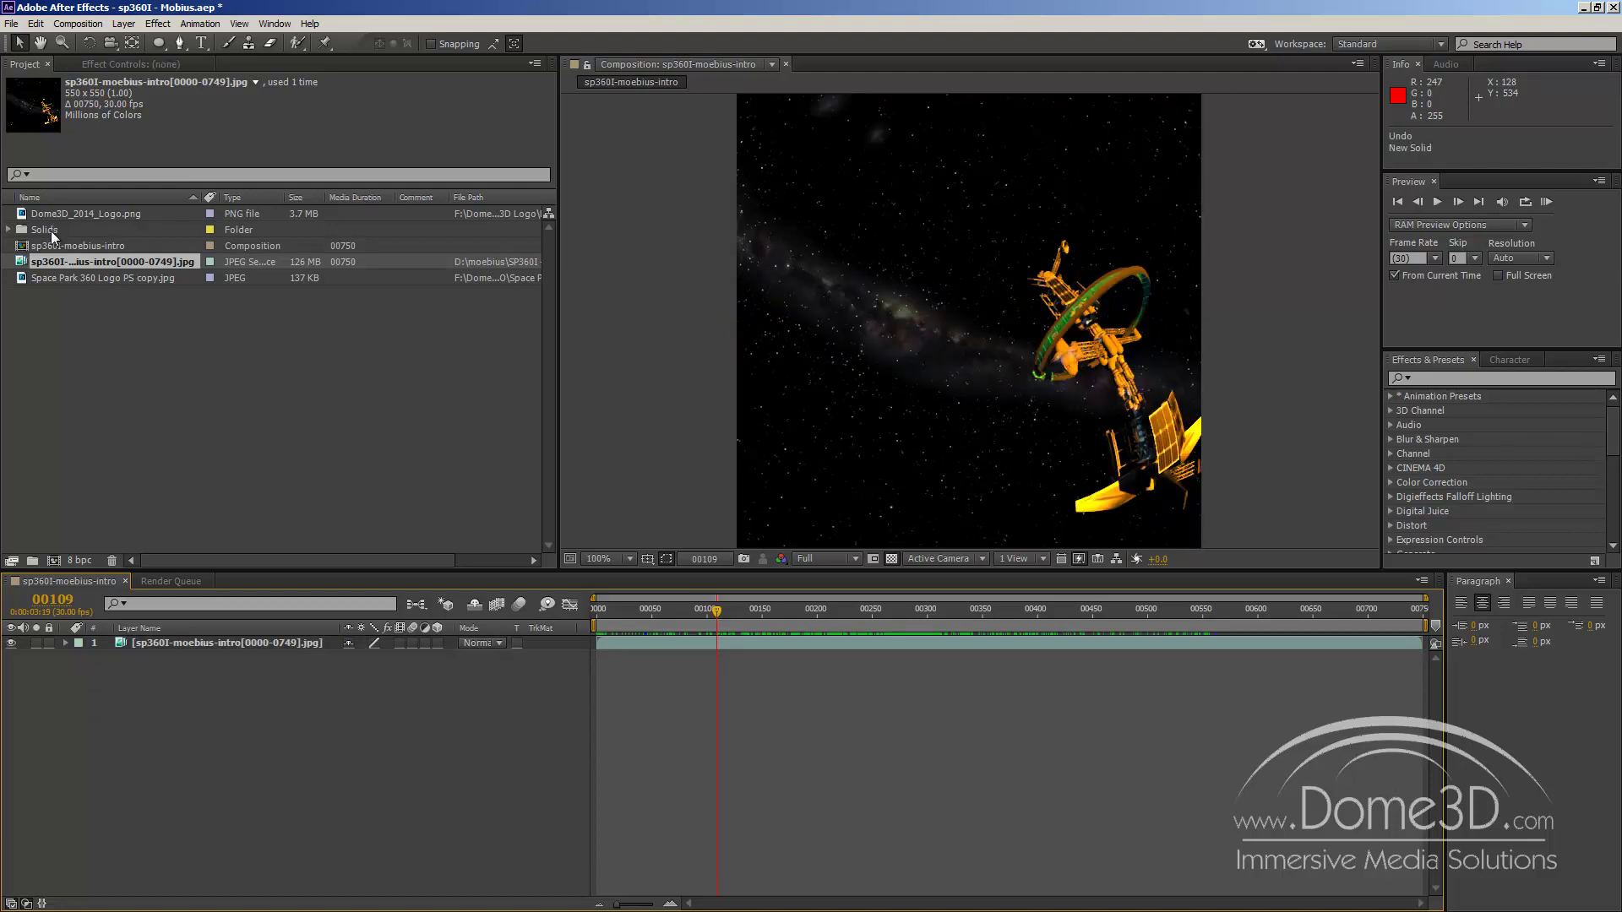
left_click(51, 231)
left_click(111, 561)
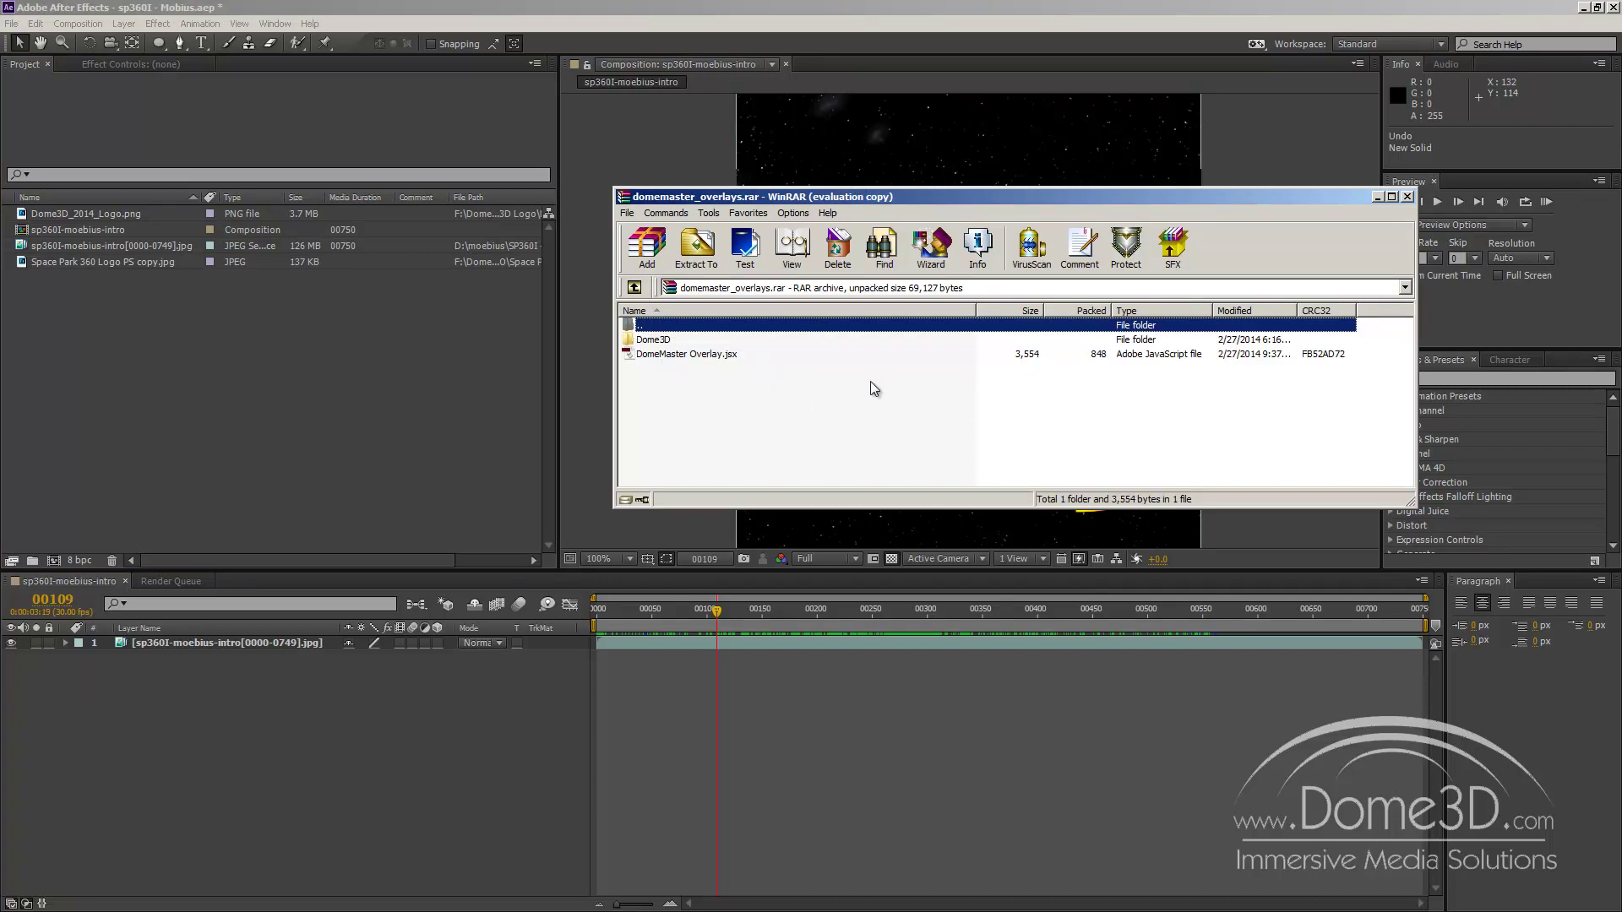
- Locate DomeMaster Overlay.jsx in the domemaster_overlays.rar archive and browse to C:\Program Files\Adobe\Adobe After Effects CC\Support Files\Scripts\ScriptUI Panels in Windows Explorer
left_click(664, 356)
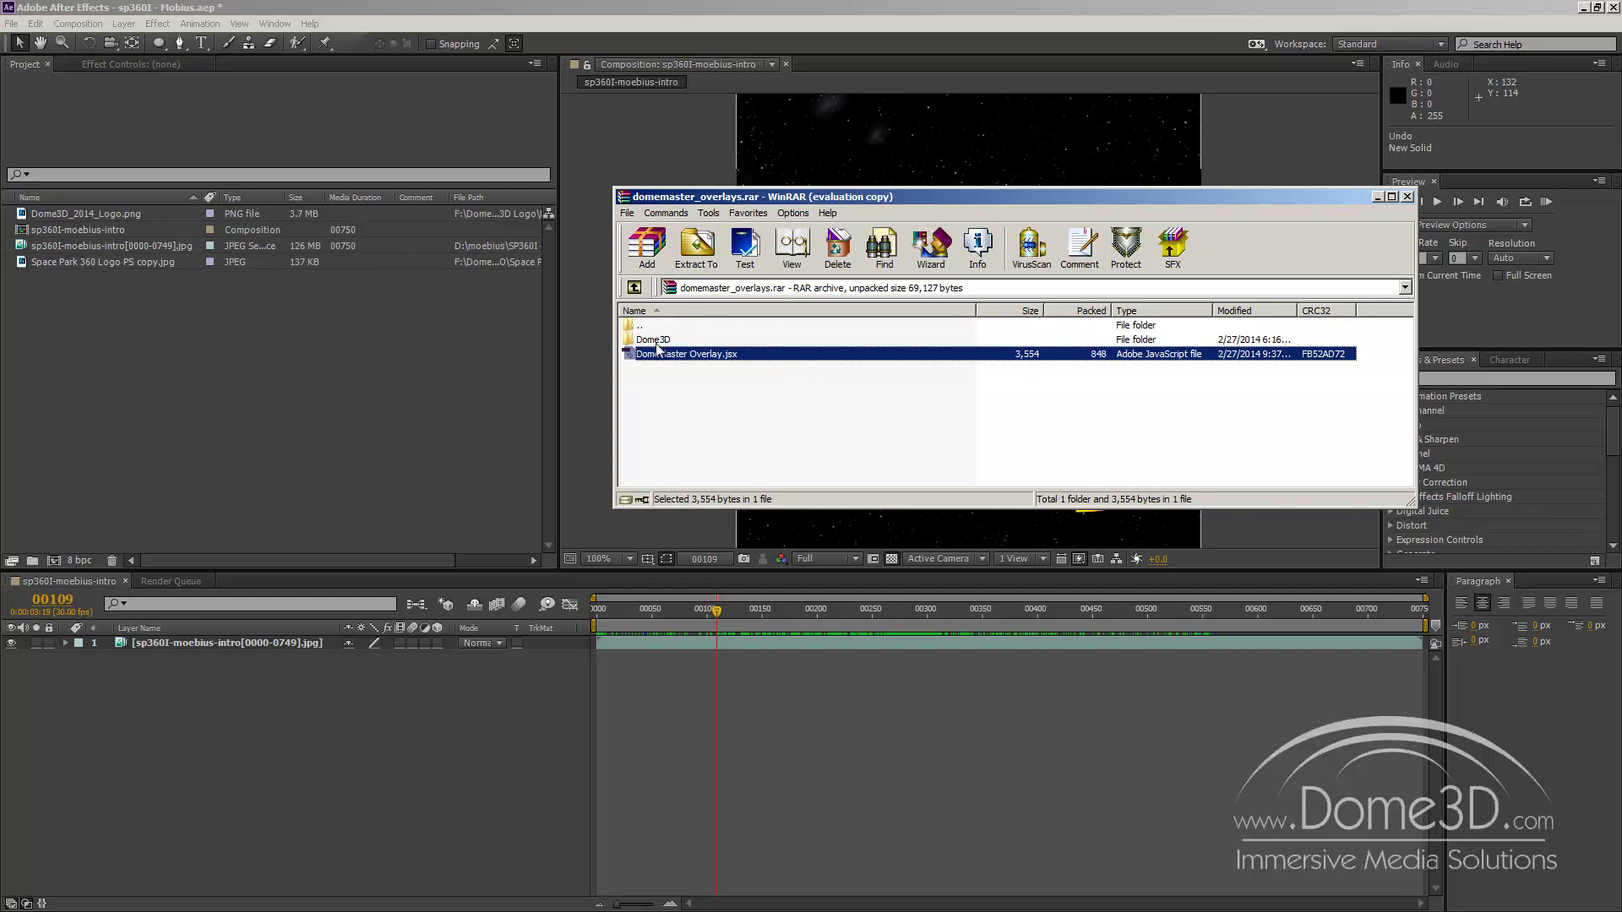
left_click(763, 398)
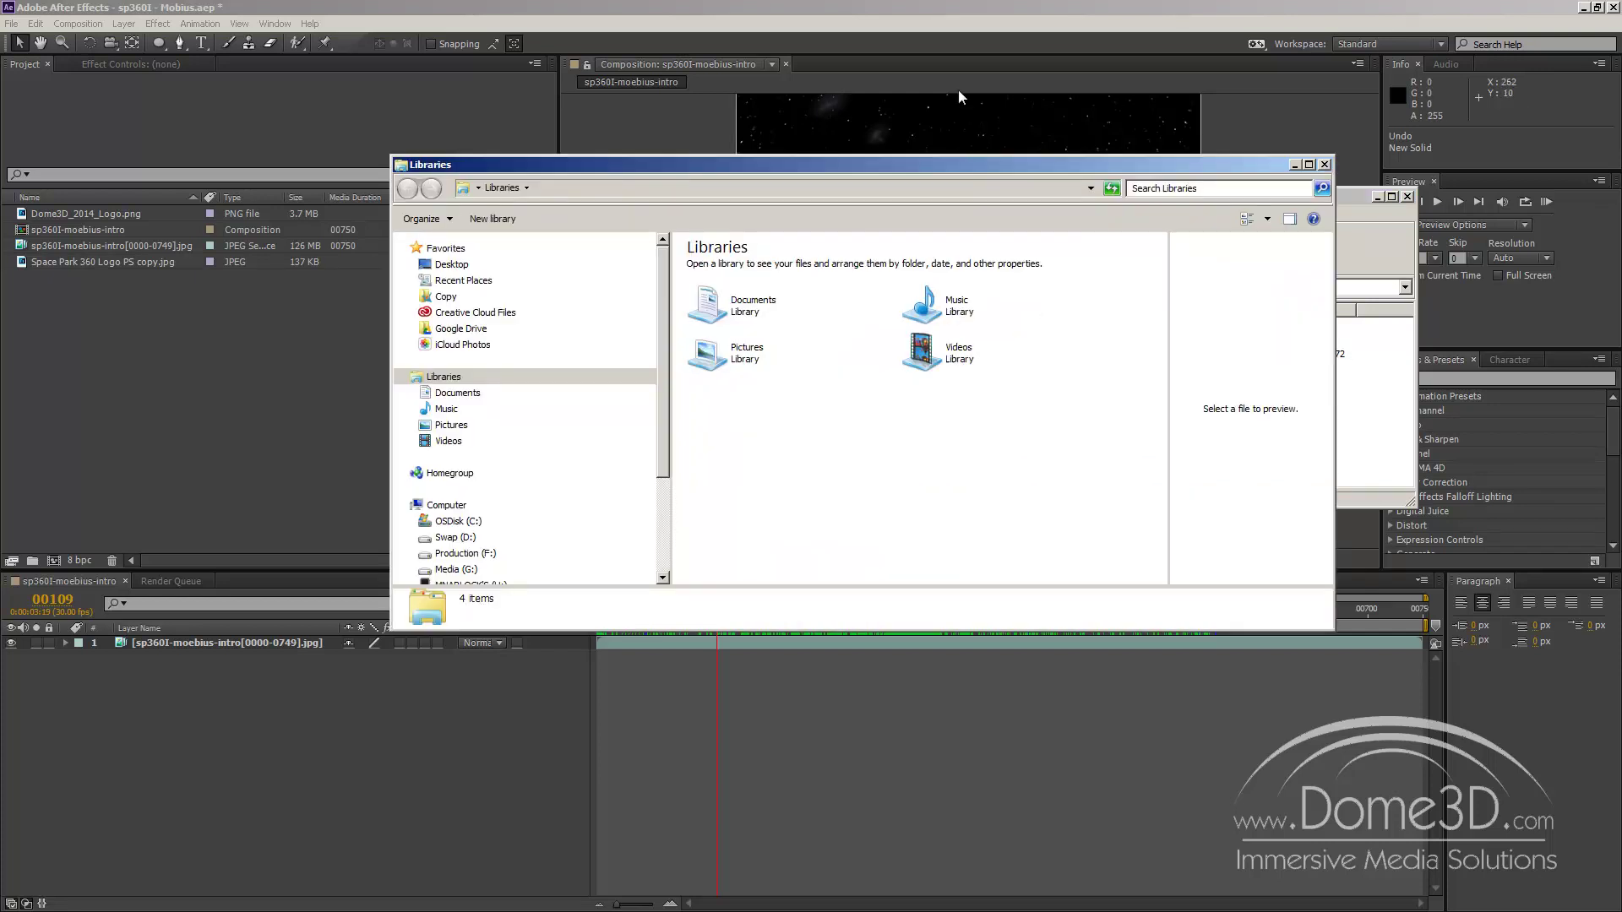
left_click(456, 522)
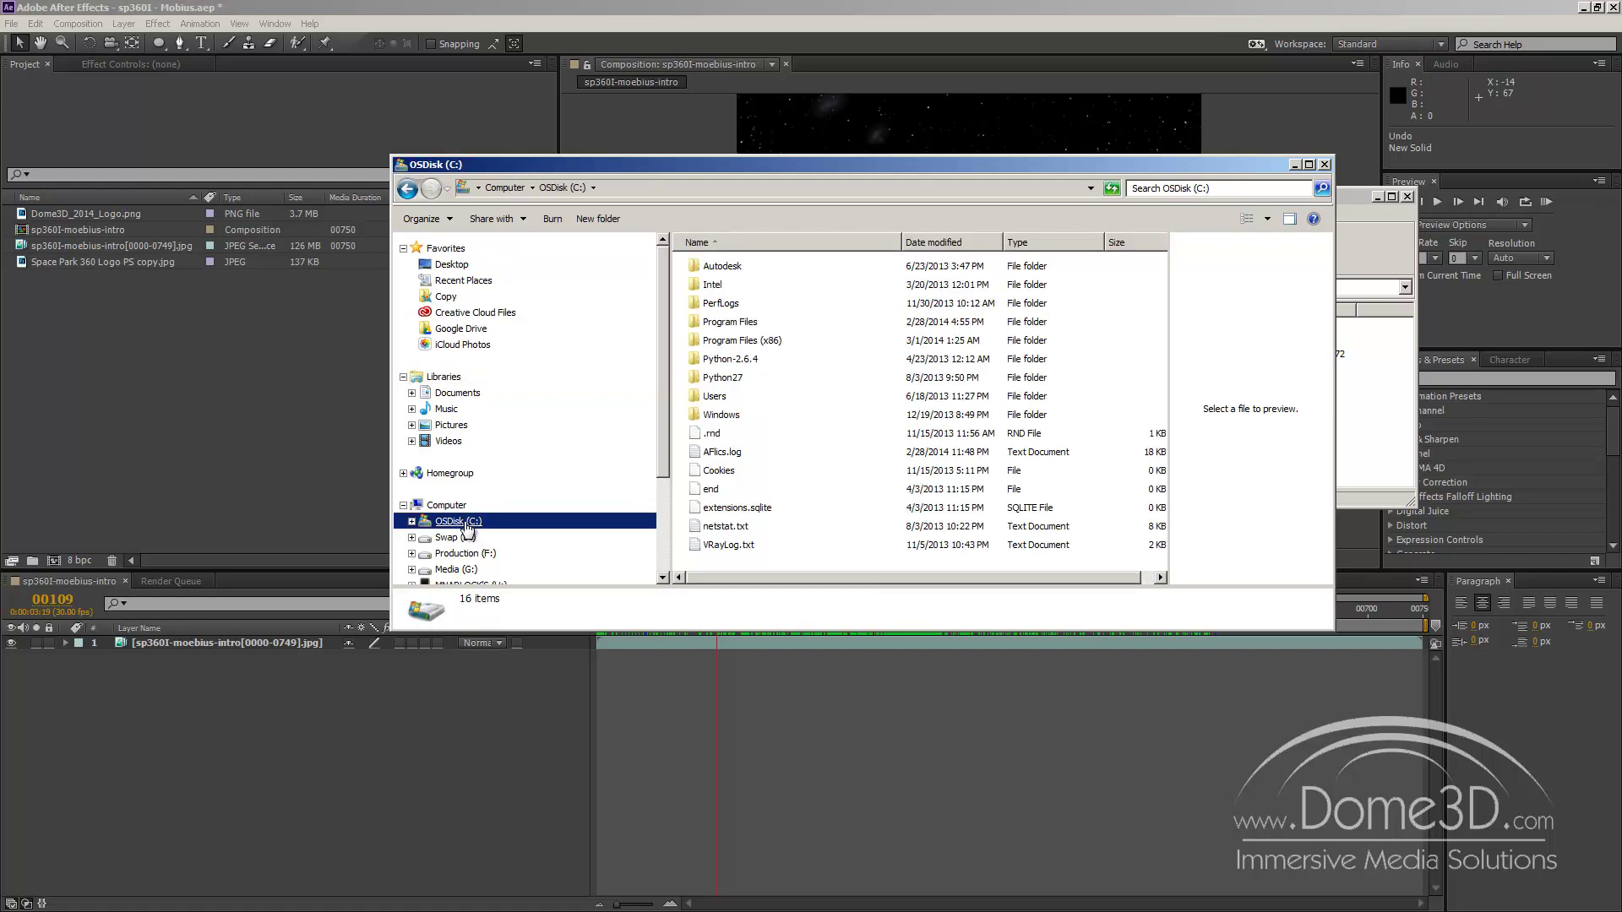
double_click(733, 324)
double_click(726, 267)
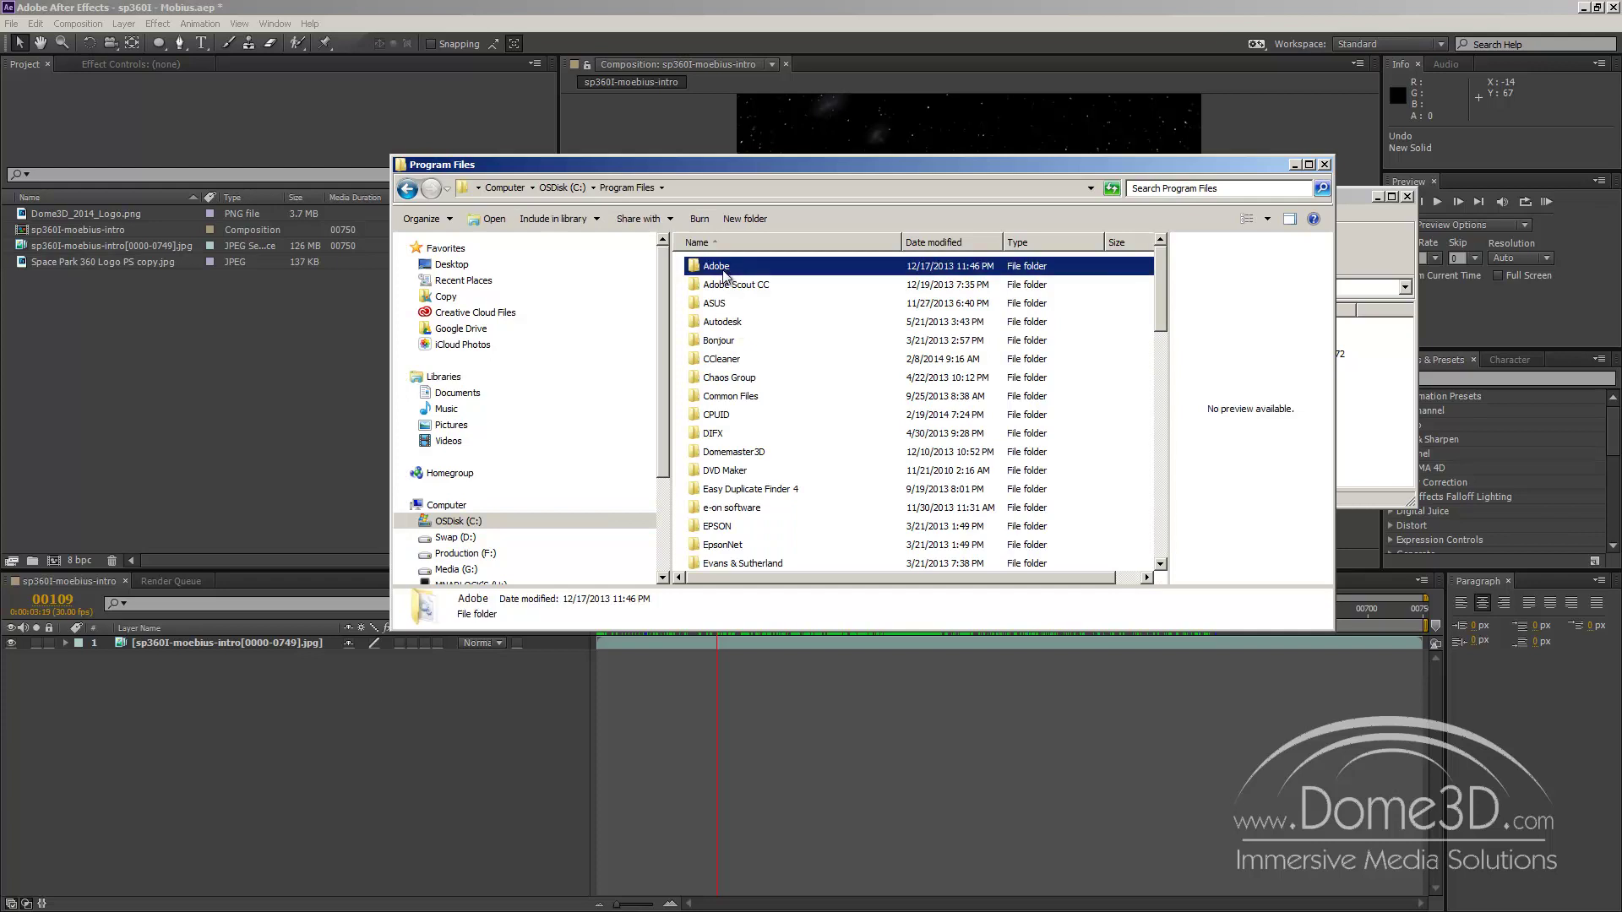
double_click(735, 287)
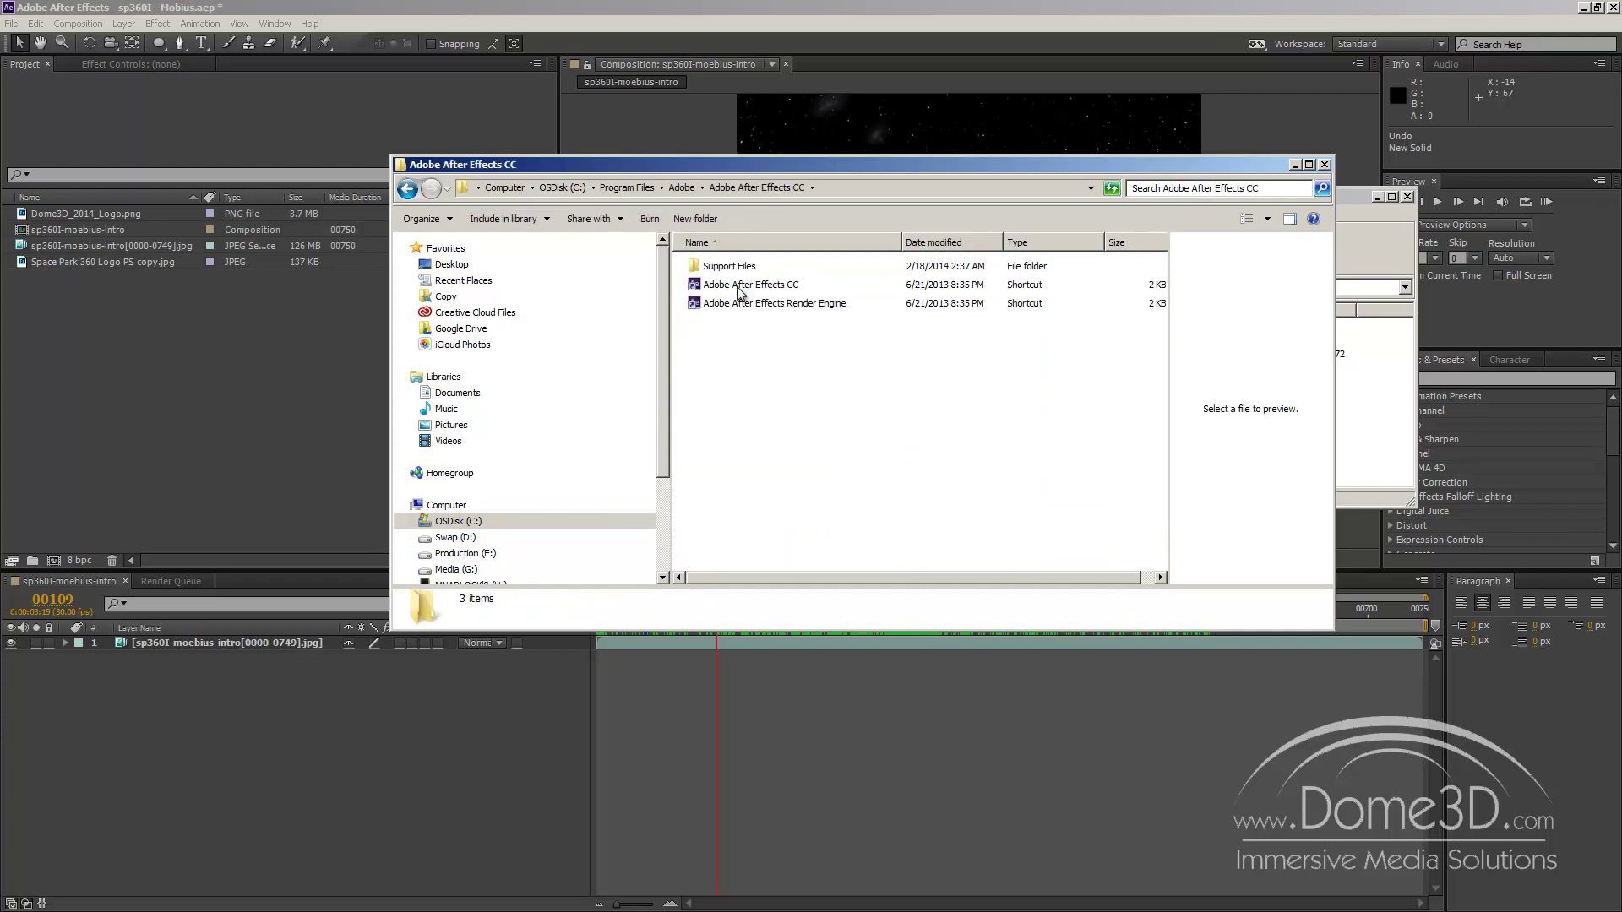
double_click(746, 269)
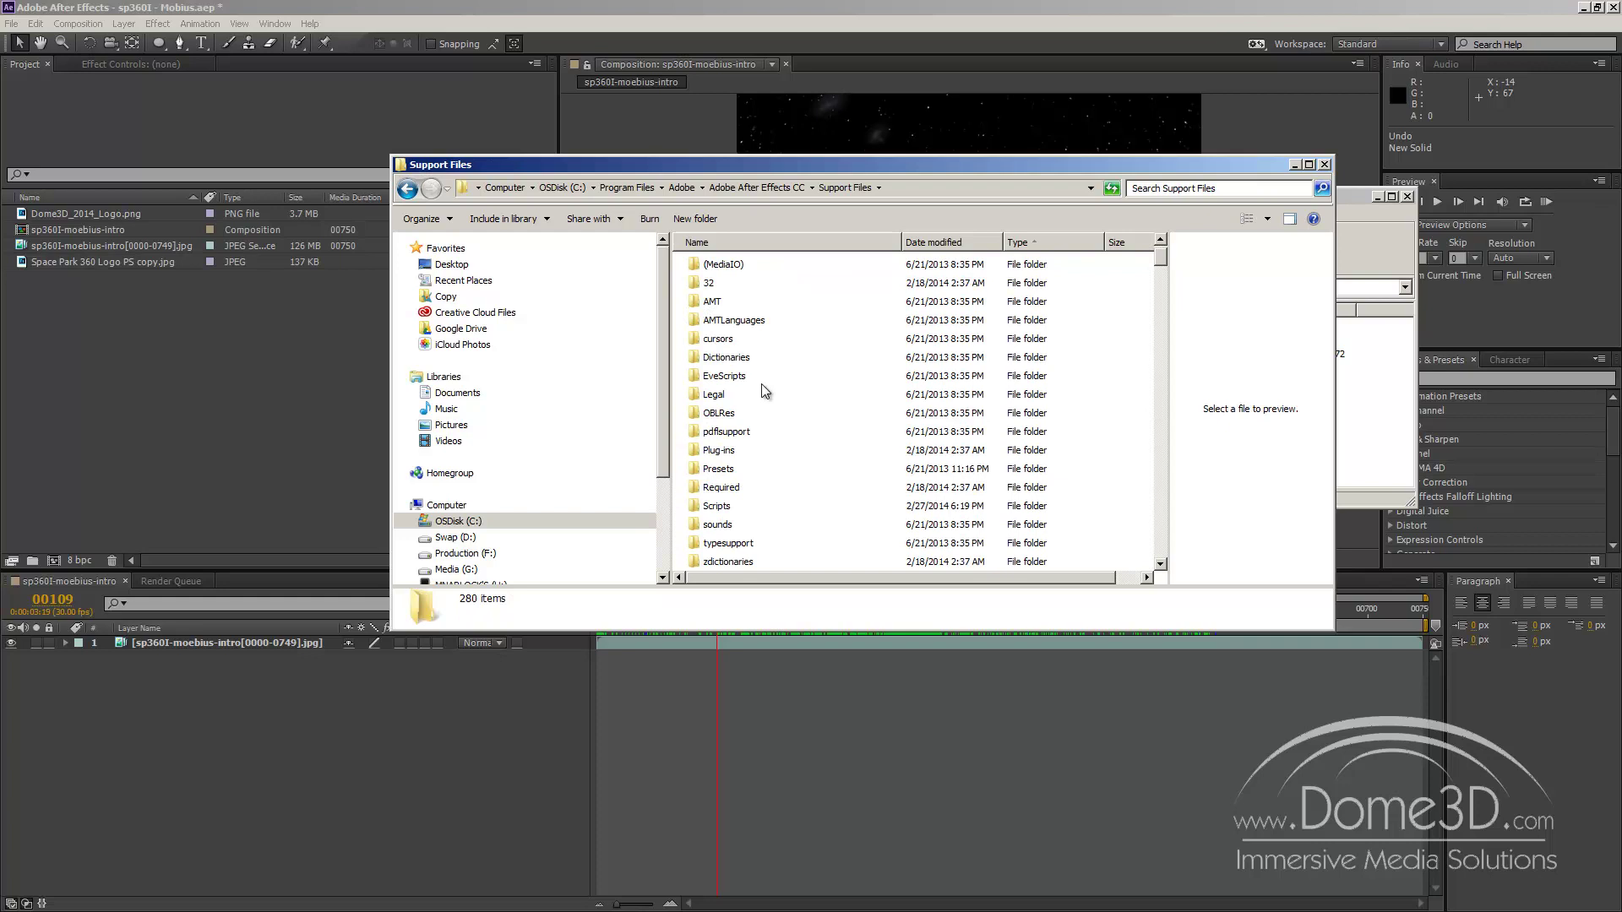
double_click(725, 452)
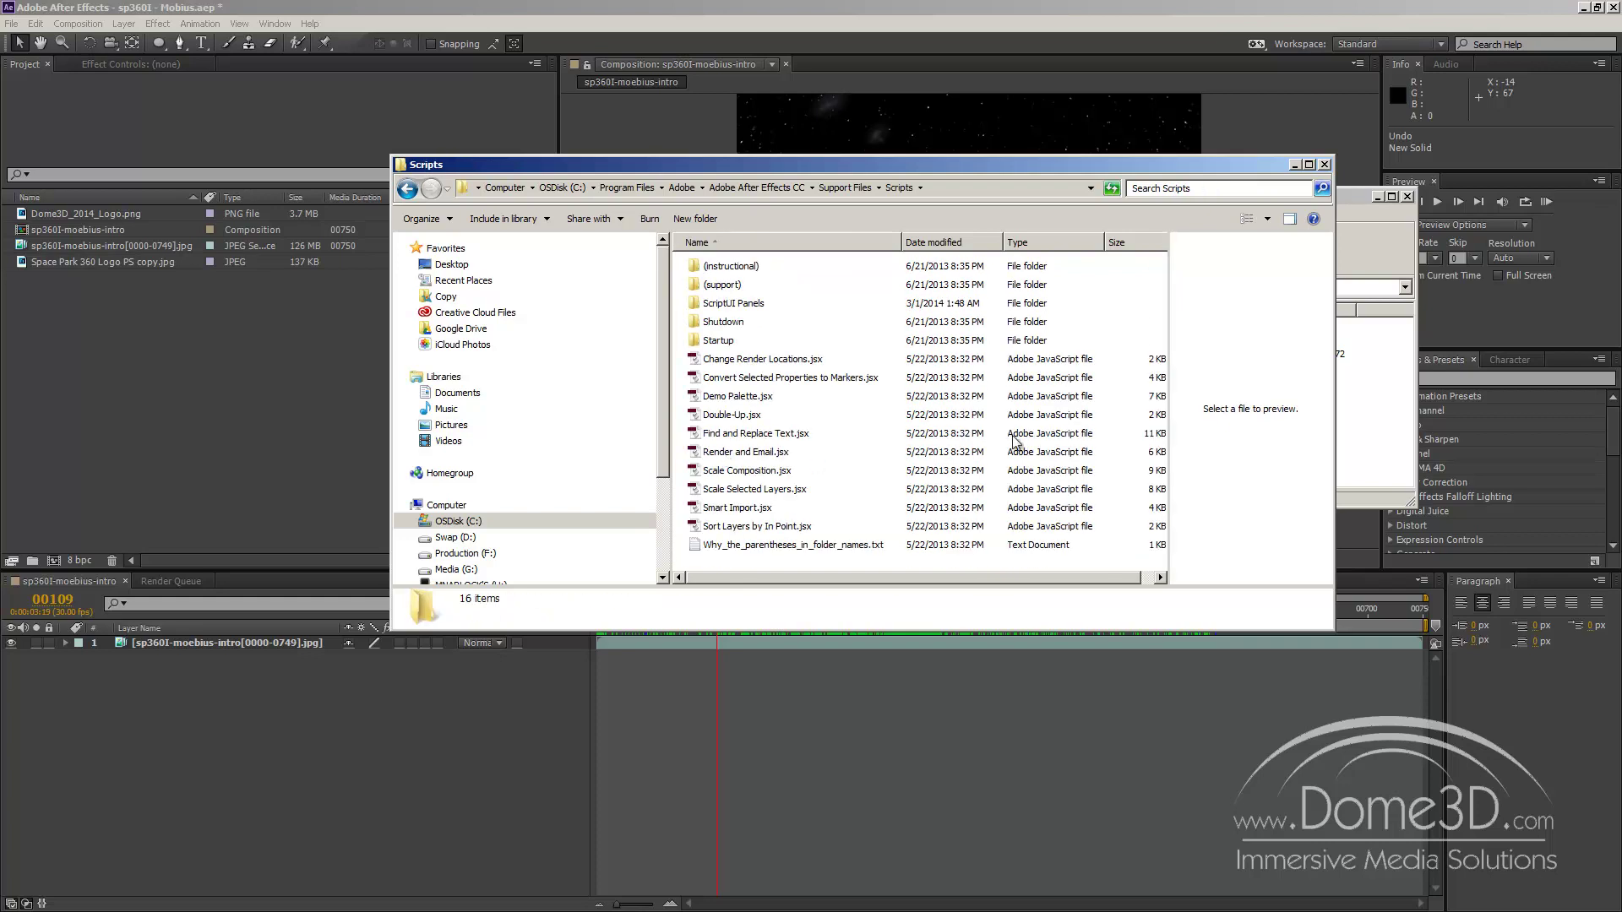
double_click(739, 304)
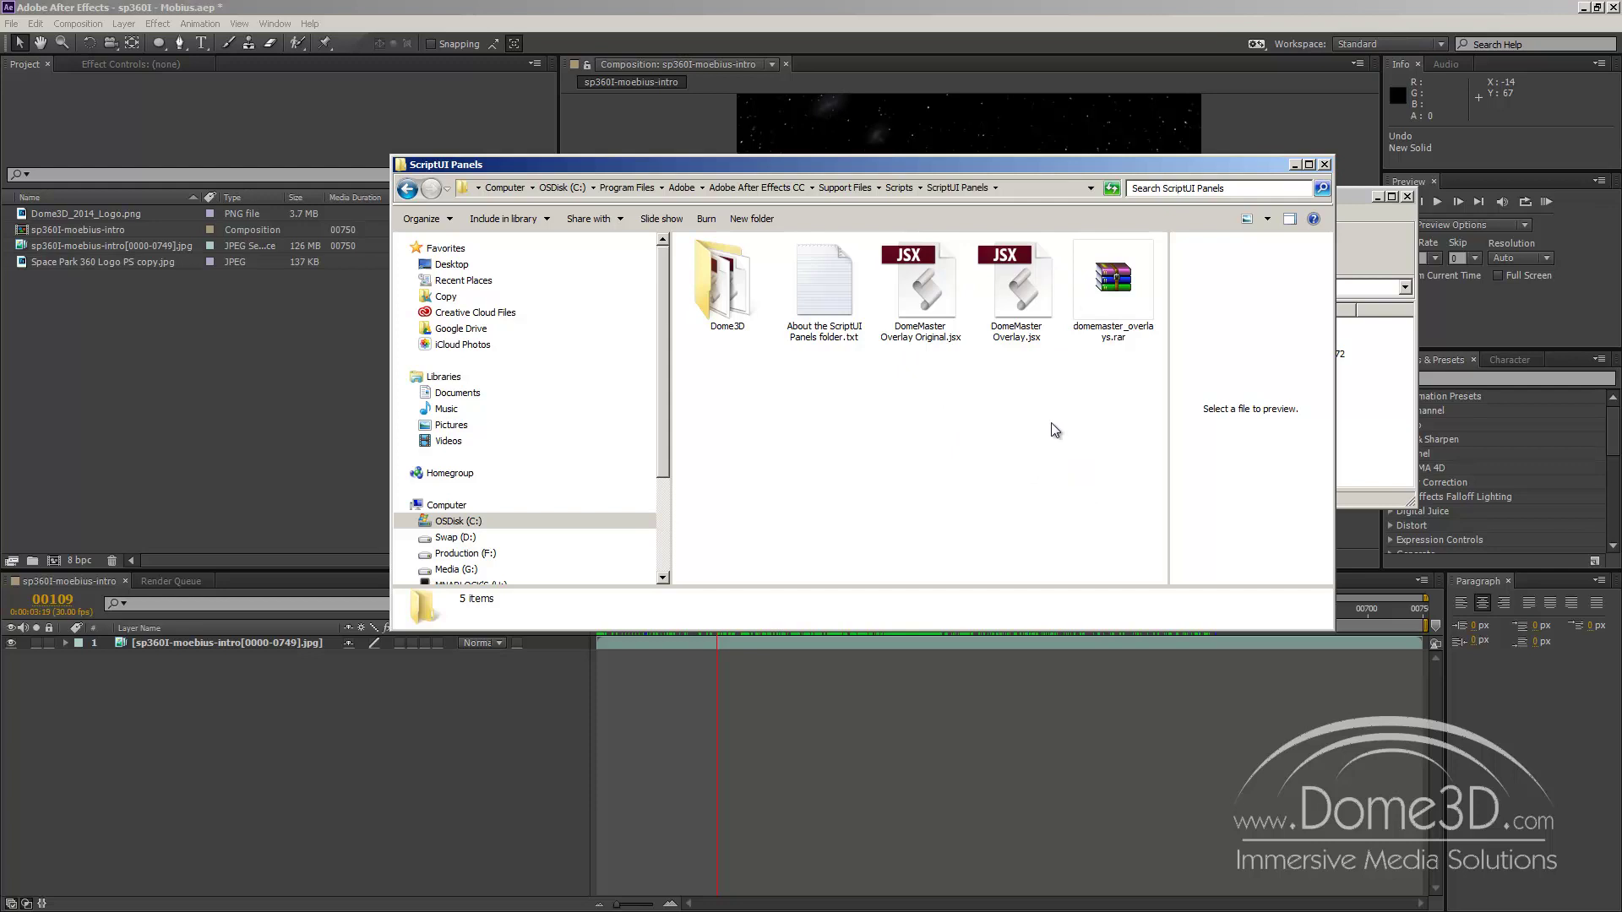
- Check the installed Dome3D folder and DomeMaster Overlay.jsx script, and close the Explorer and archive windows
left_click(741, 305)
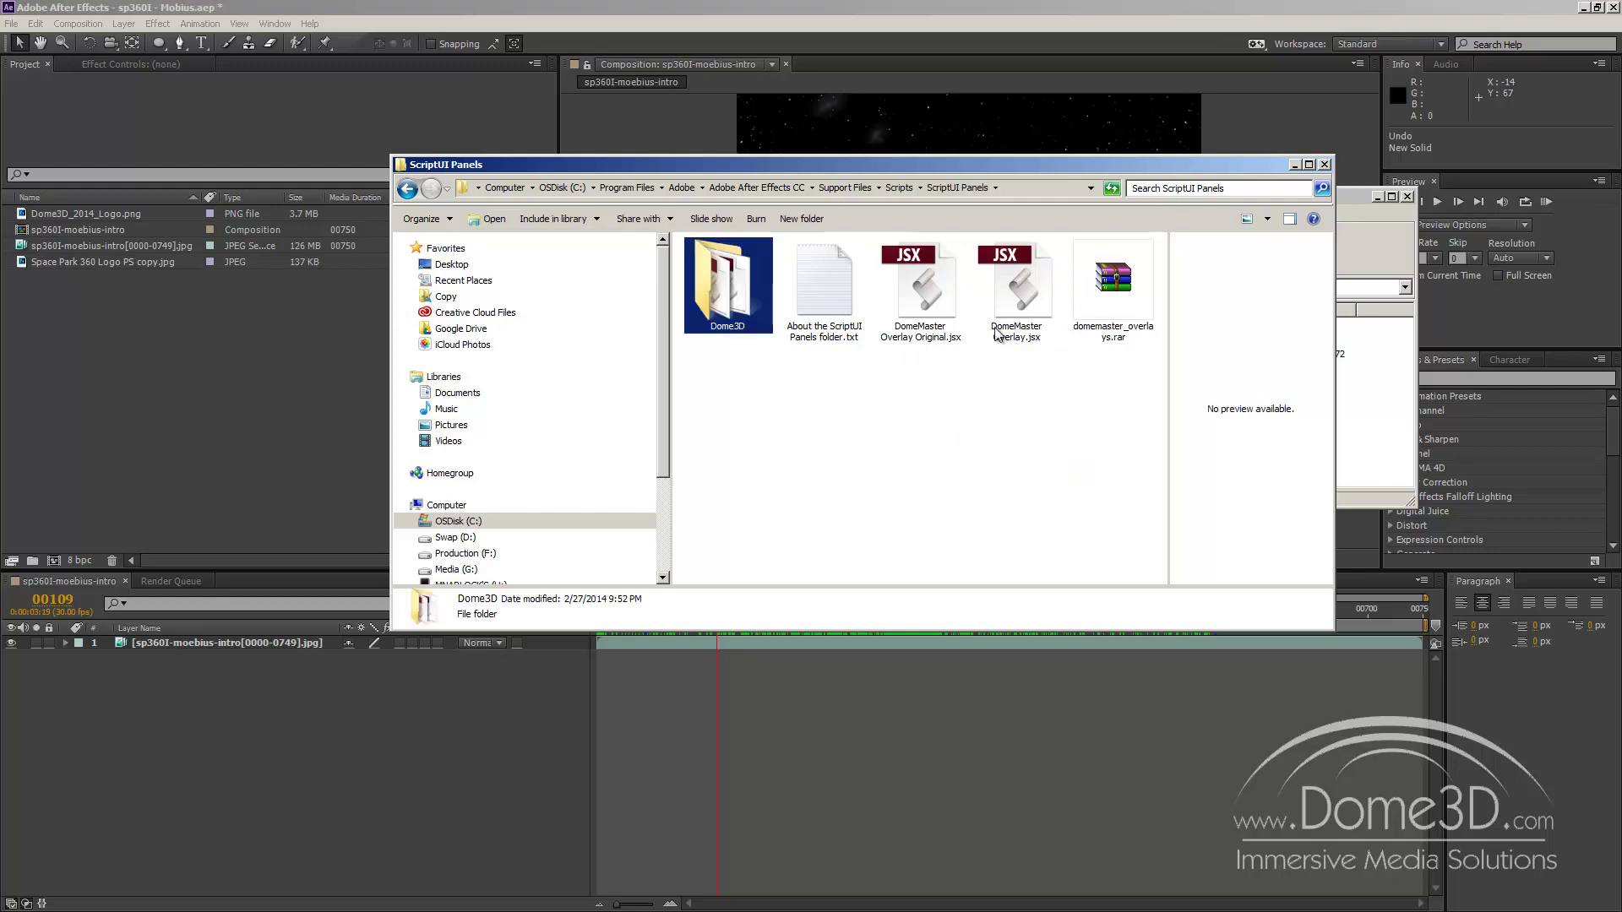
left_click(1017, 296)
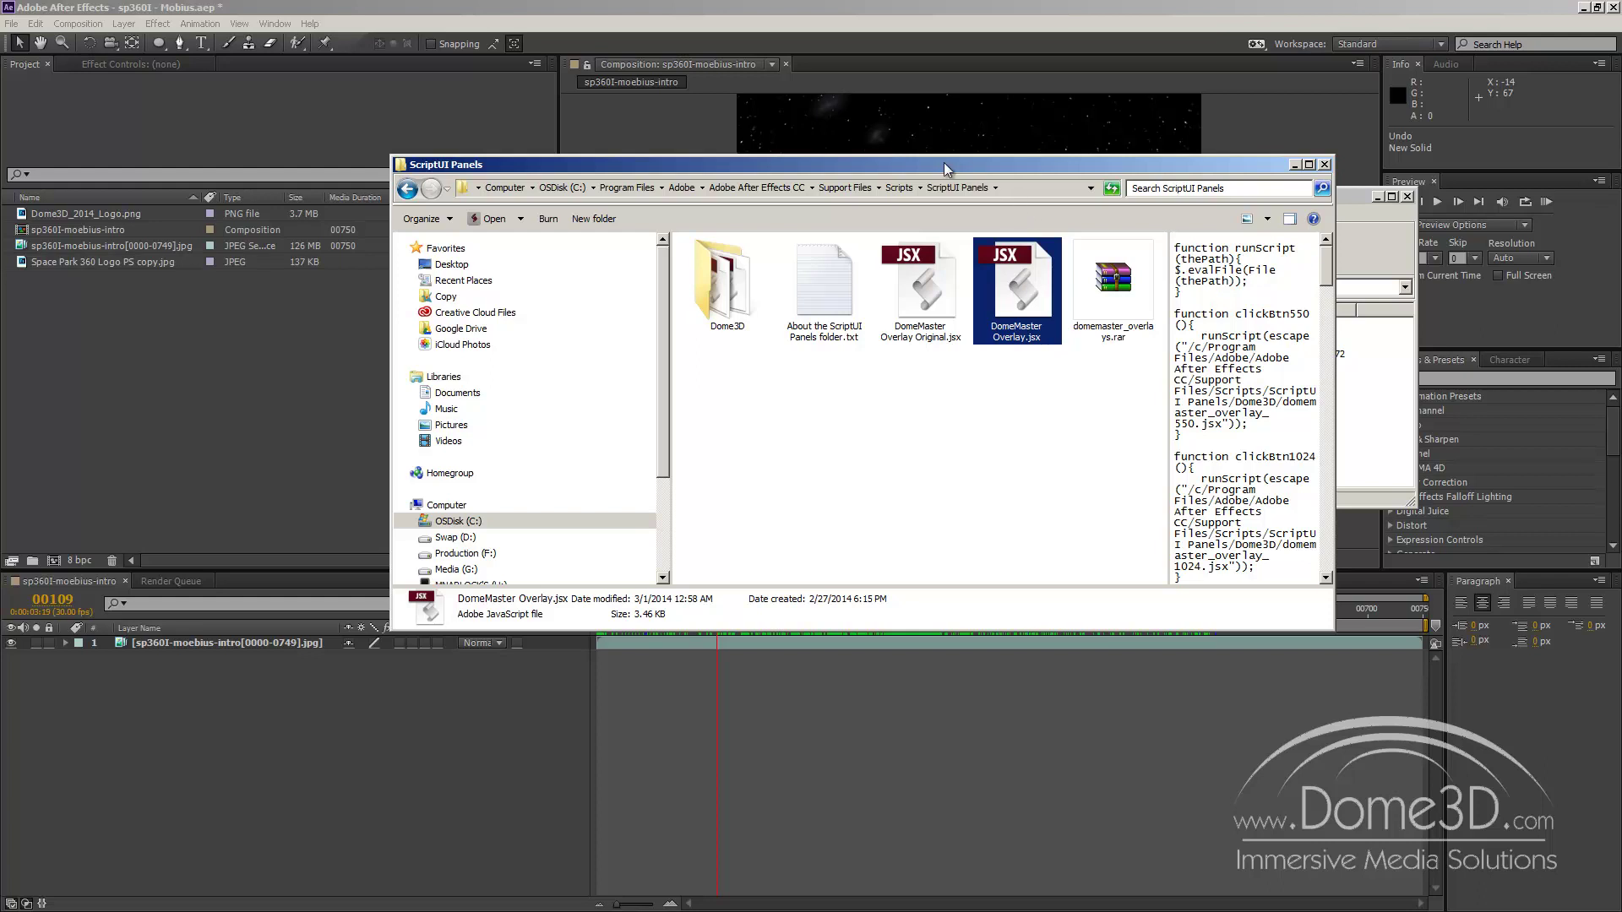
left_click(1325, 164)
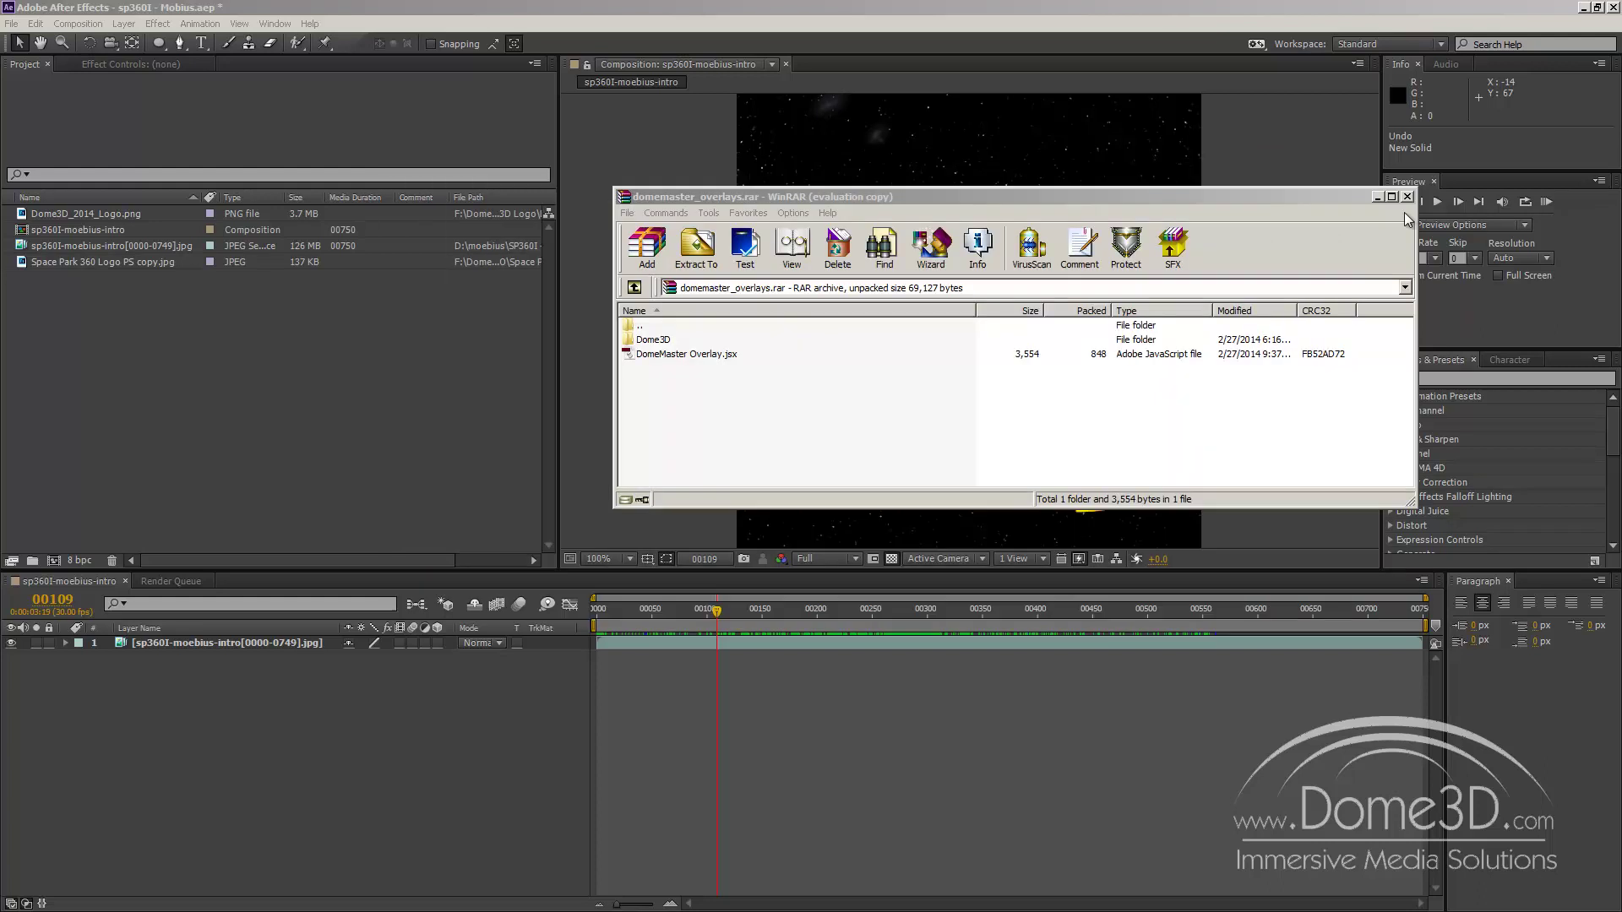
key("alt+F4")
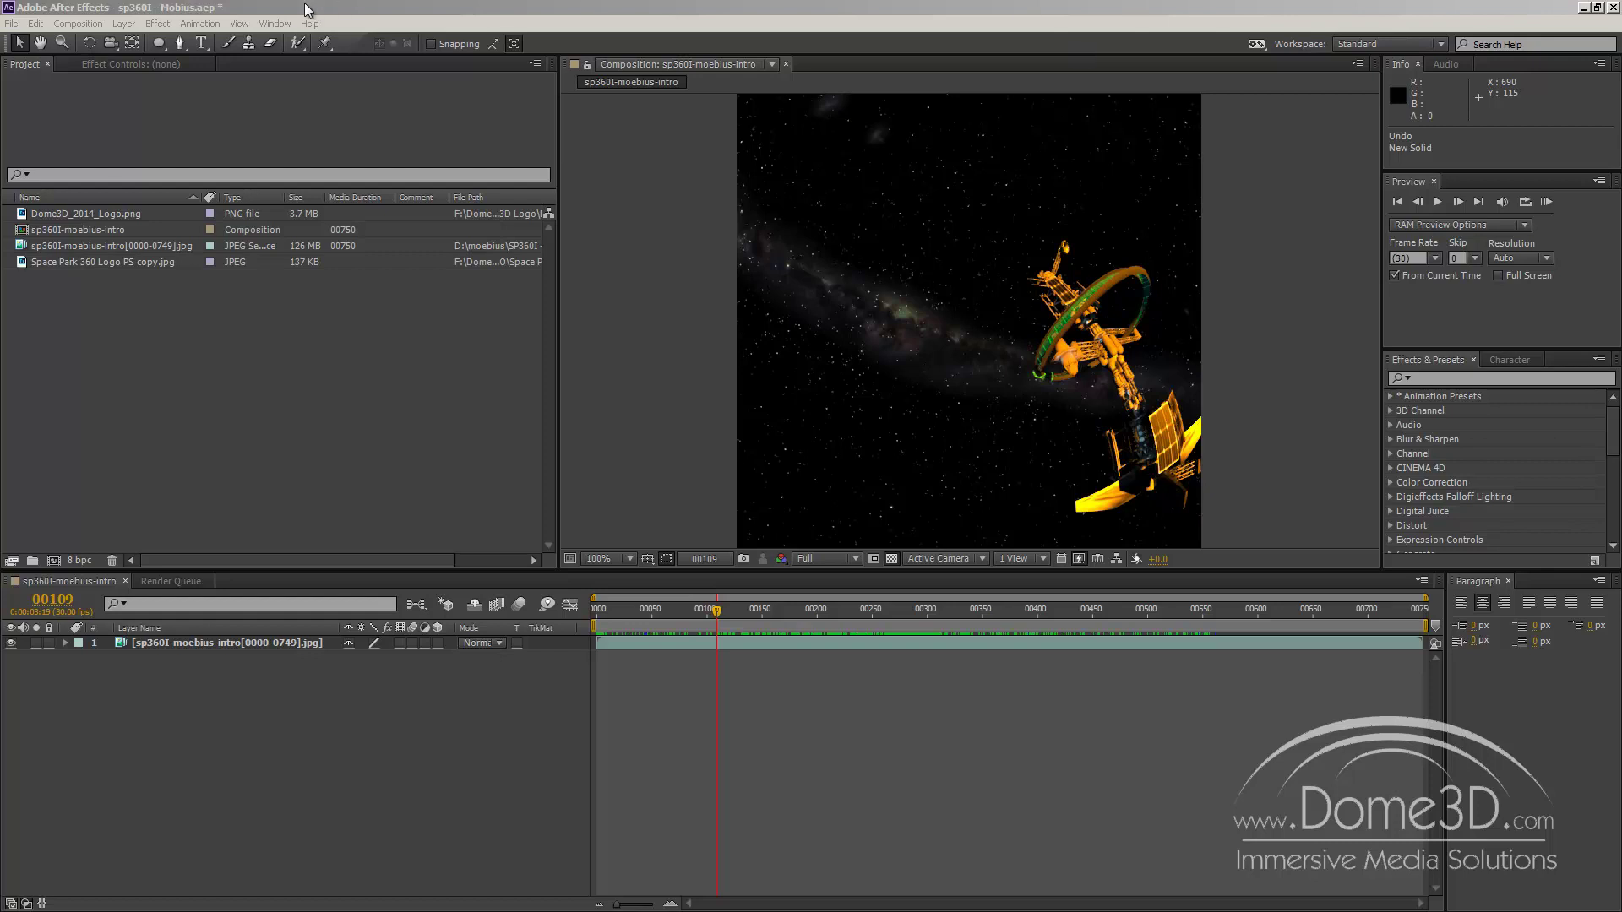
- Switch to After Effects, open the DomeMaster Overlay.jsx script panel and place it beside the upper part of the composition image
left_click(155, 10)
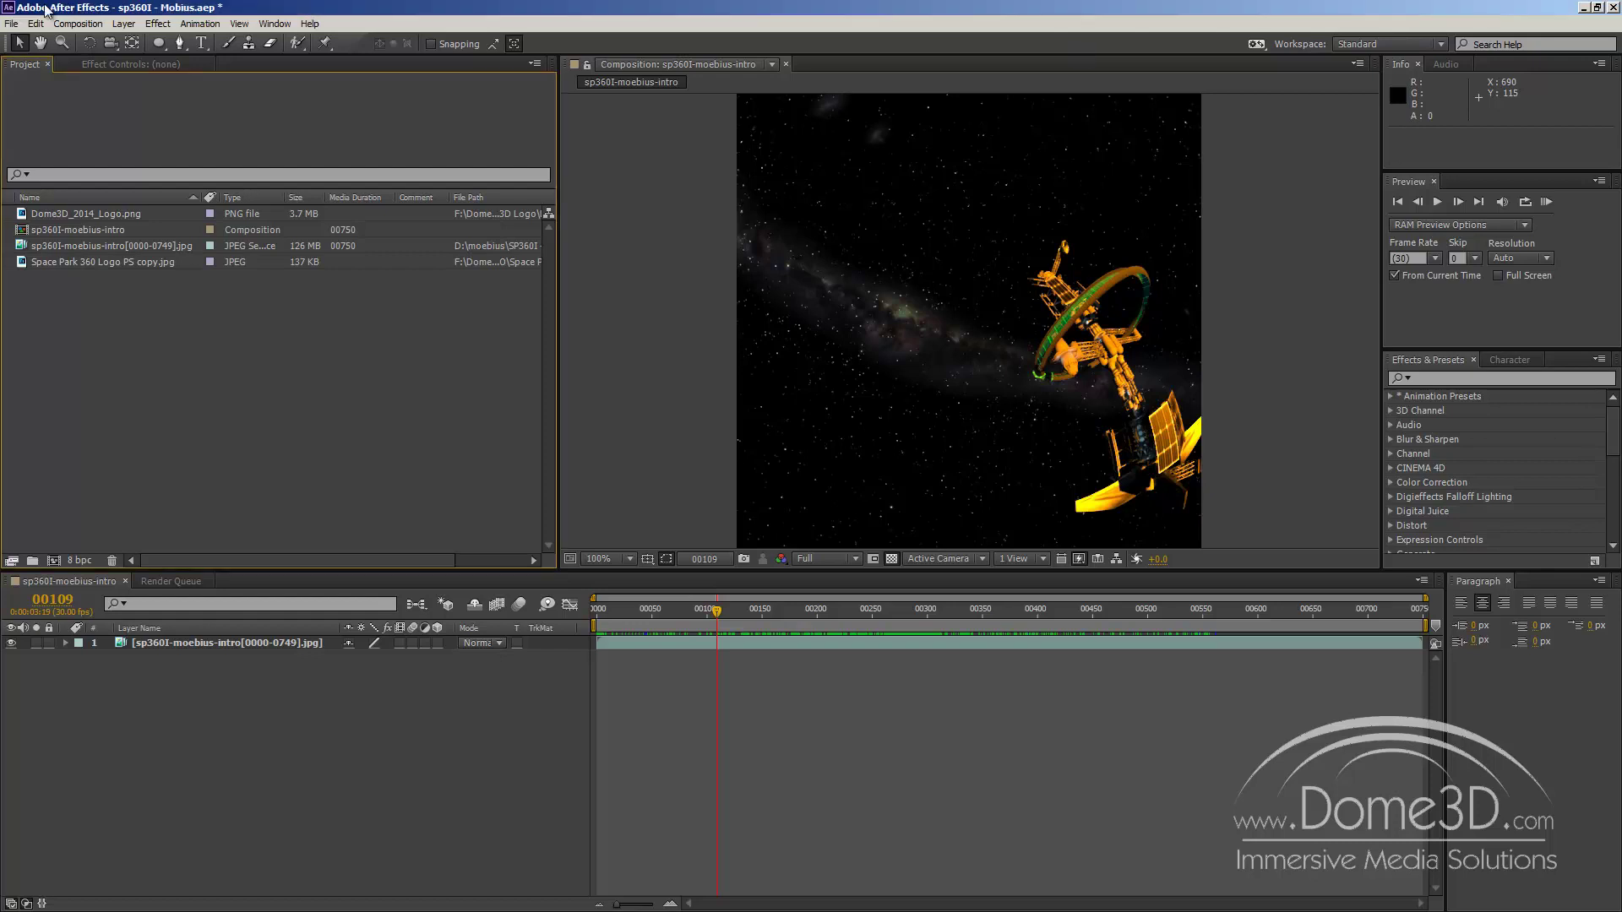
left_click(274, 25)
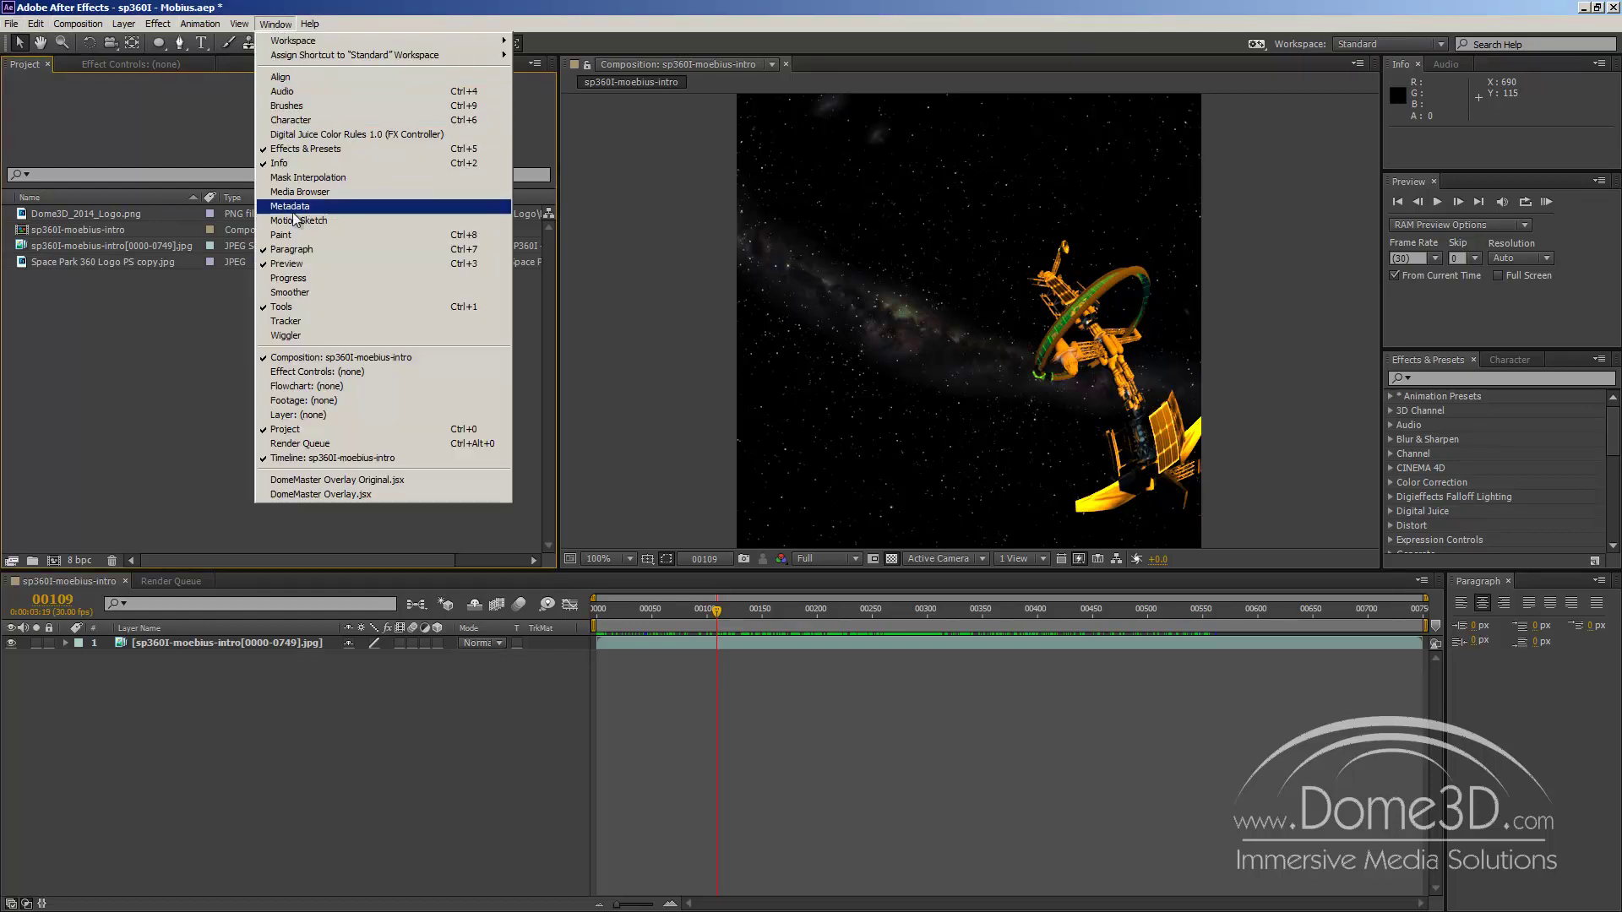
left_click(343, 493)
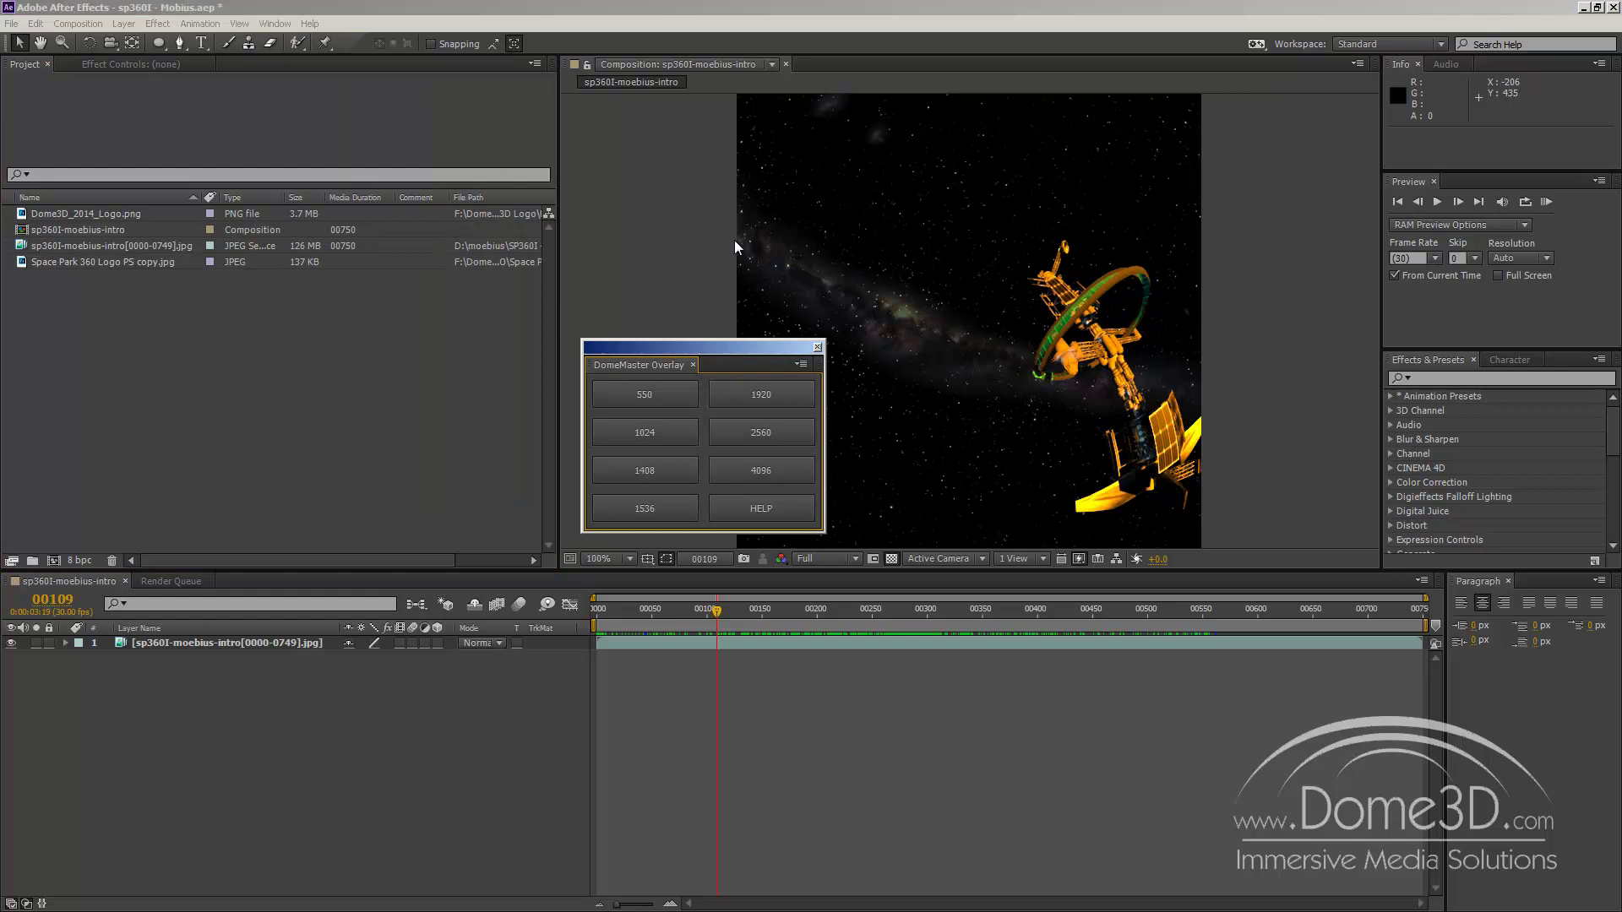
left_click_drag(729, 355, 679, 179)
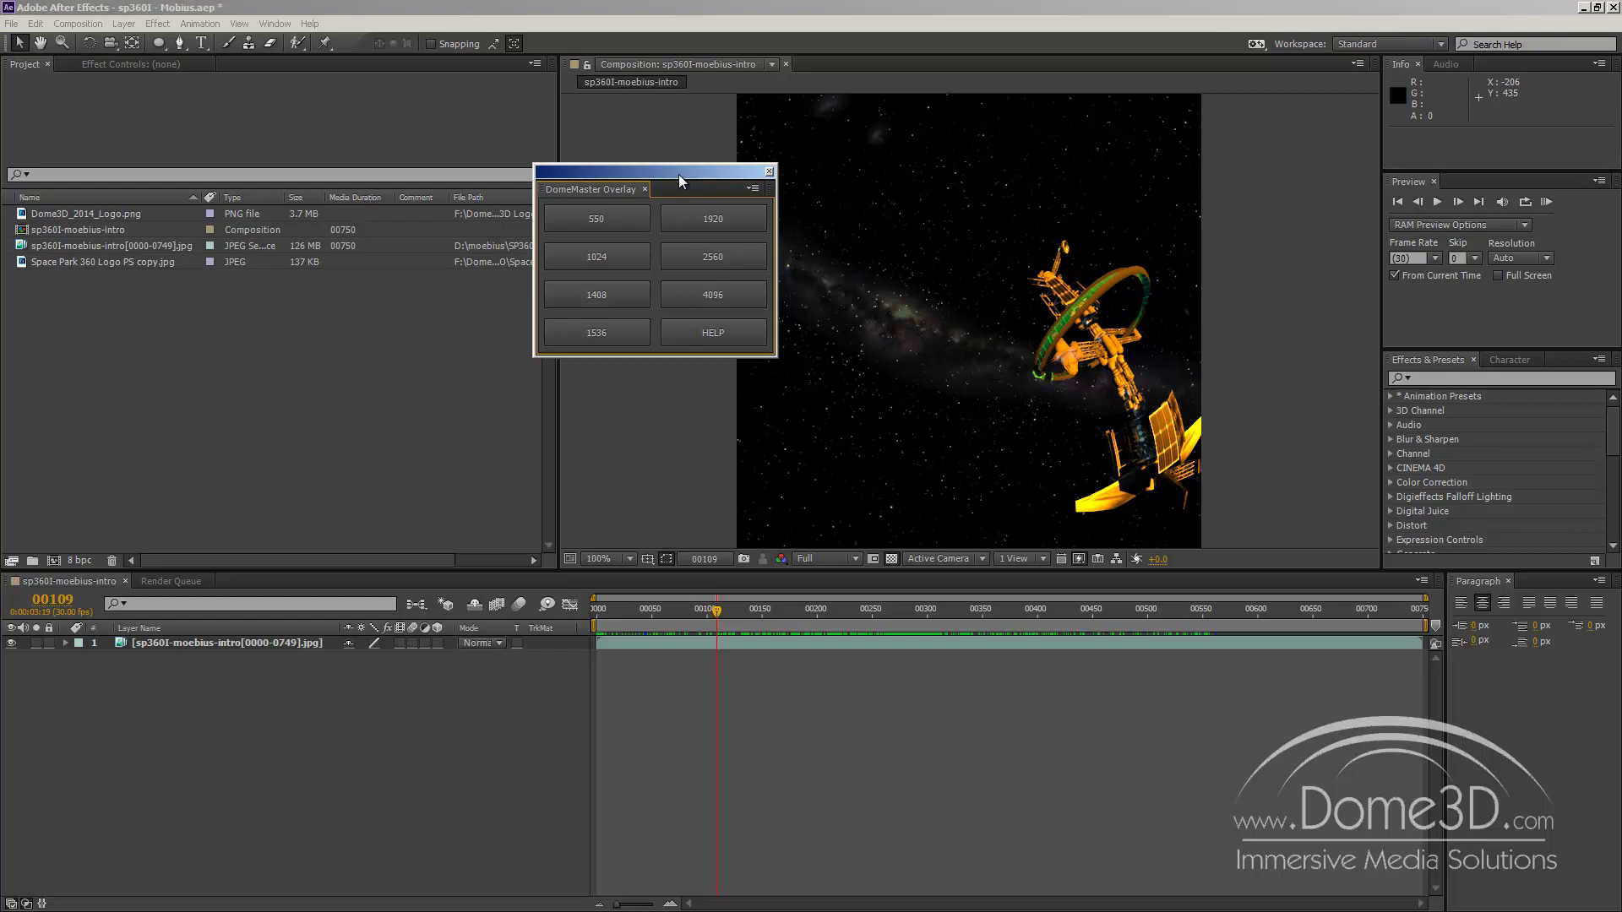
left_click(13, 23)
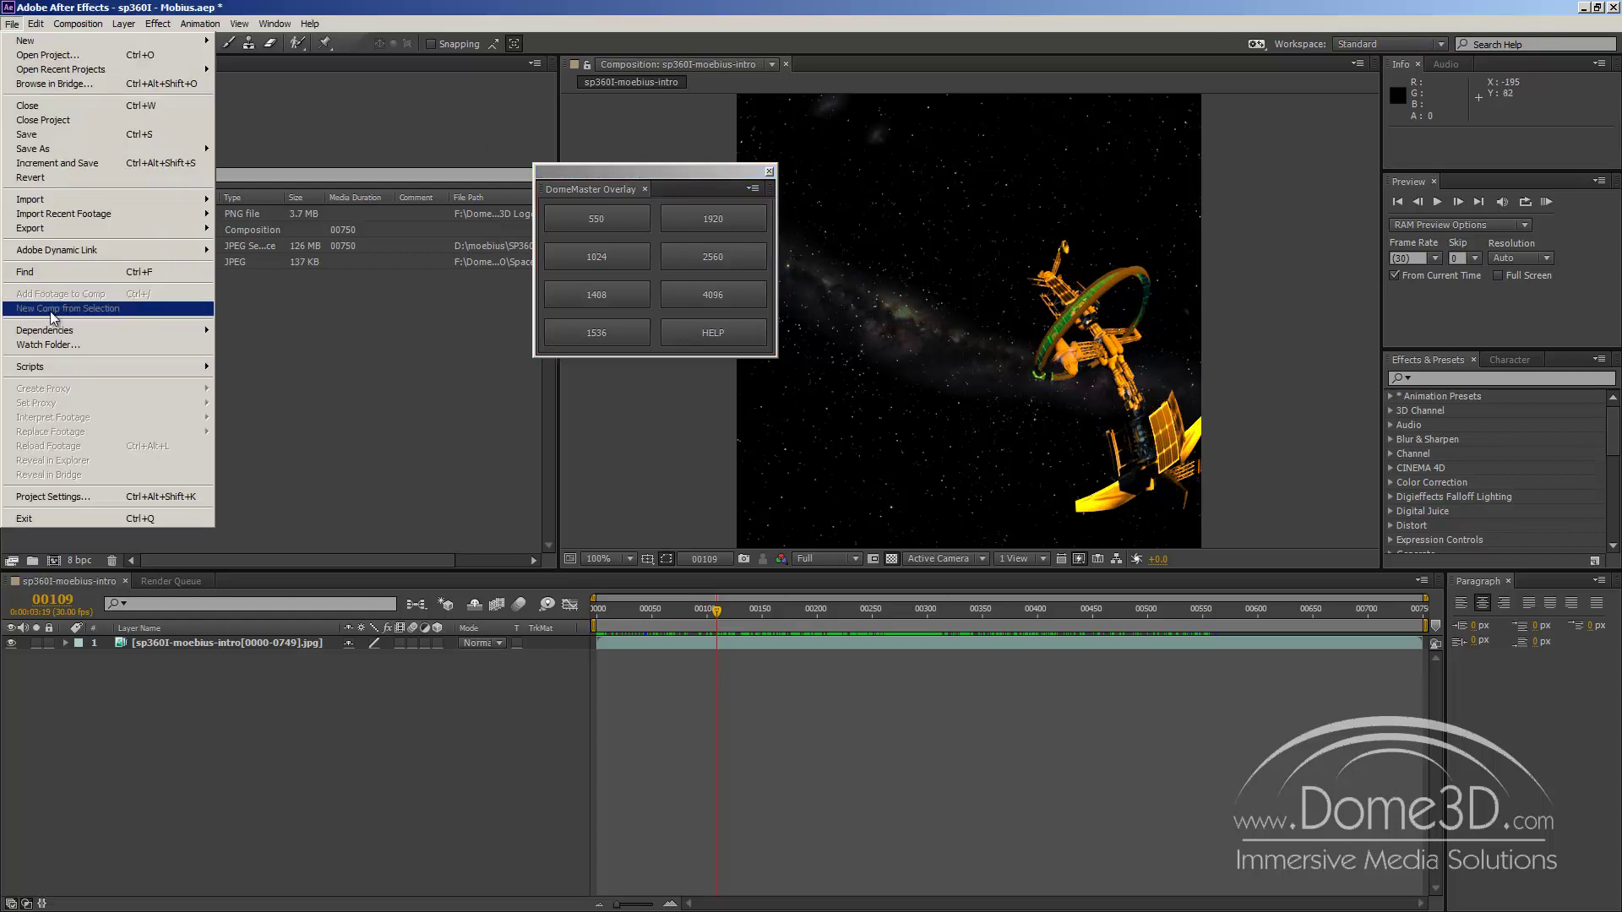
mouse_move(156, 363)
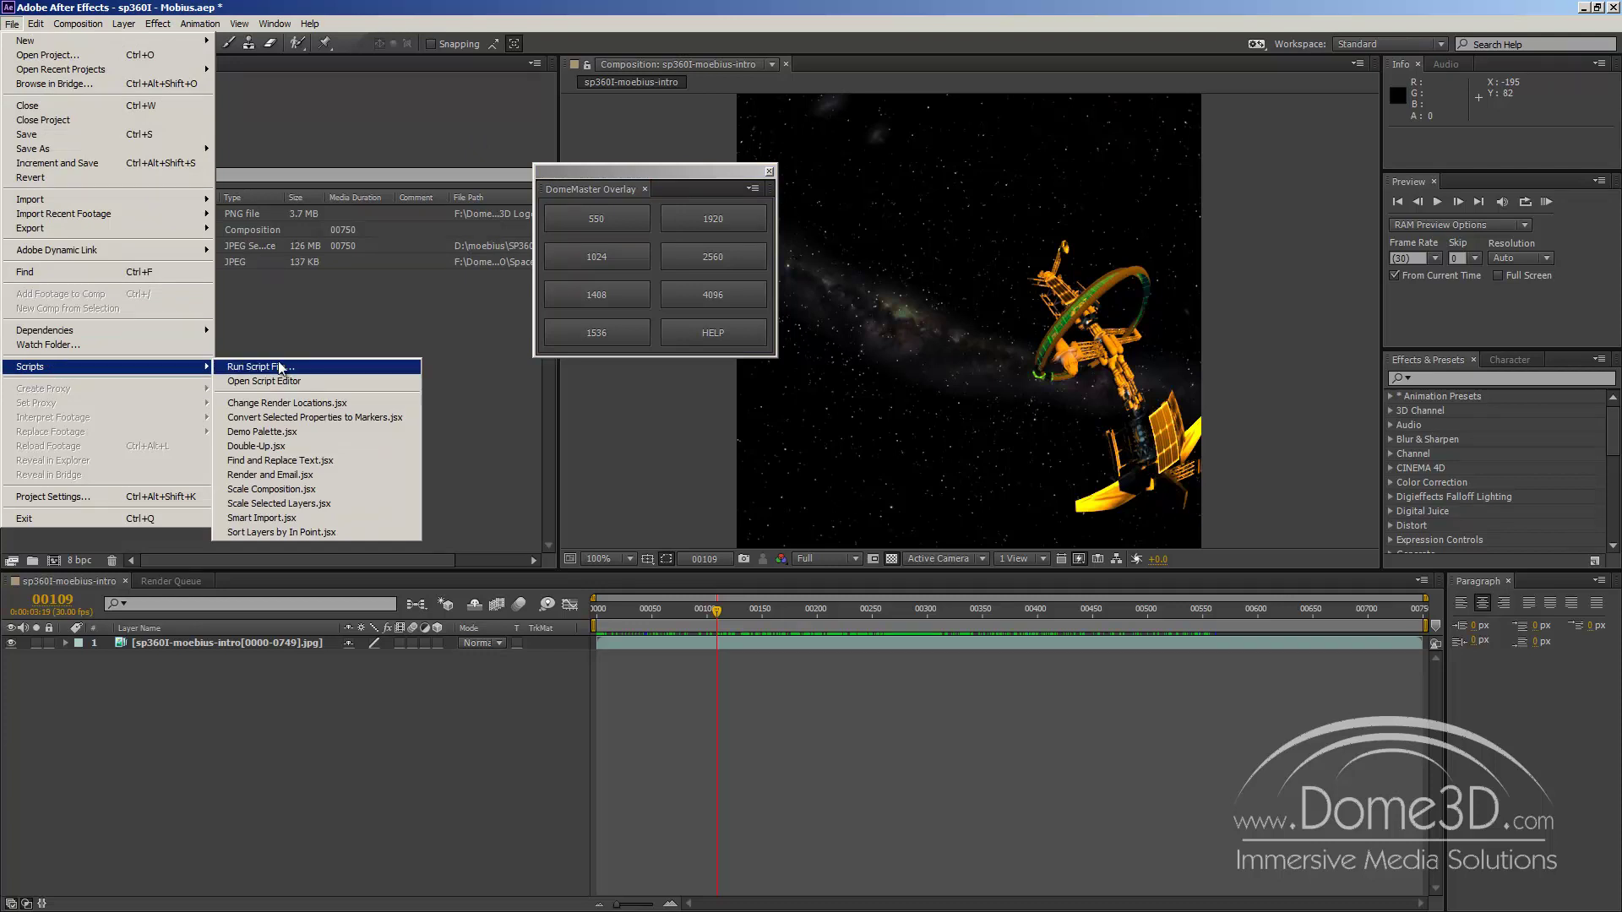
left_click(608, 166)
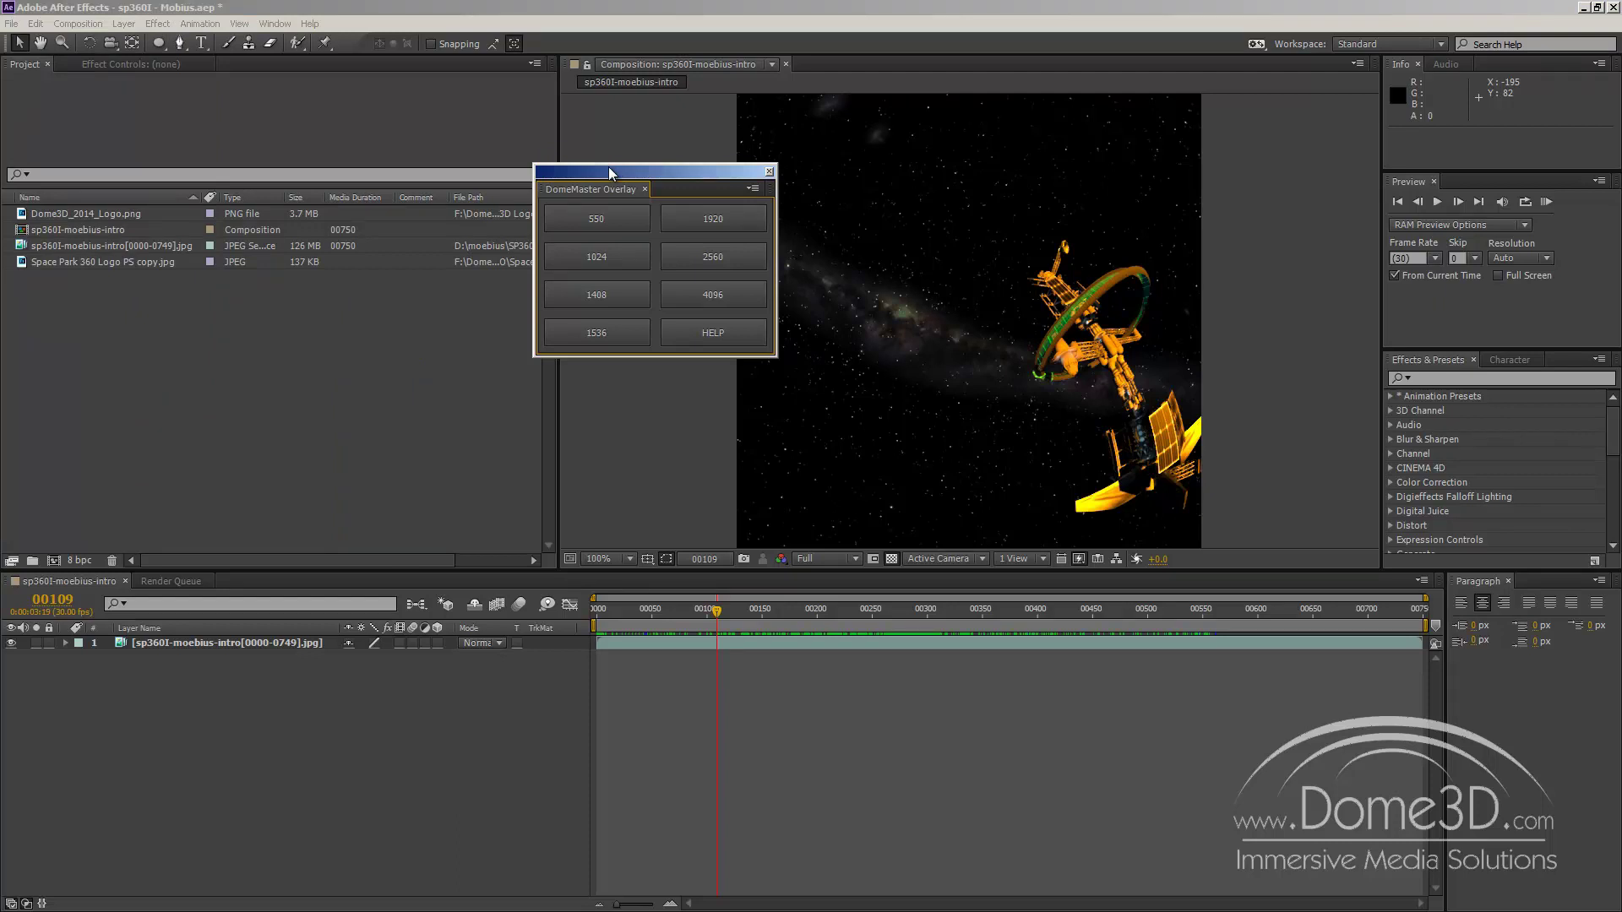
- Dock the DomeMaster Overlay panel between Info and Preview, enlarge it to show all its buttons, and read its help instructions
left_click(590, 190)
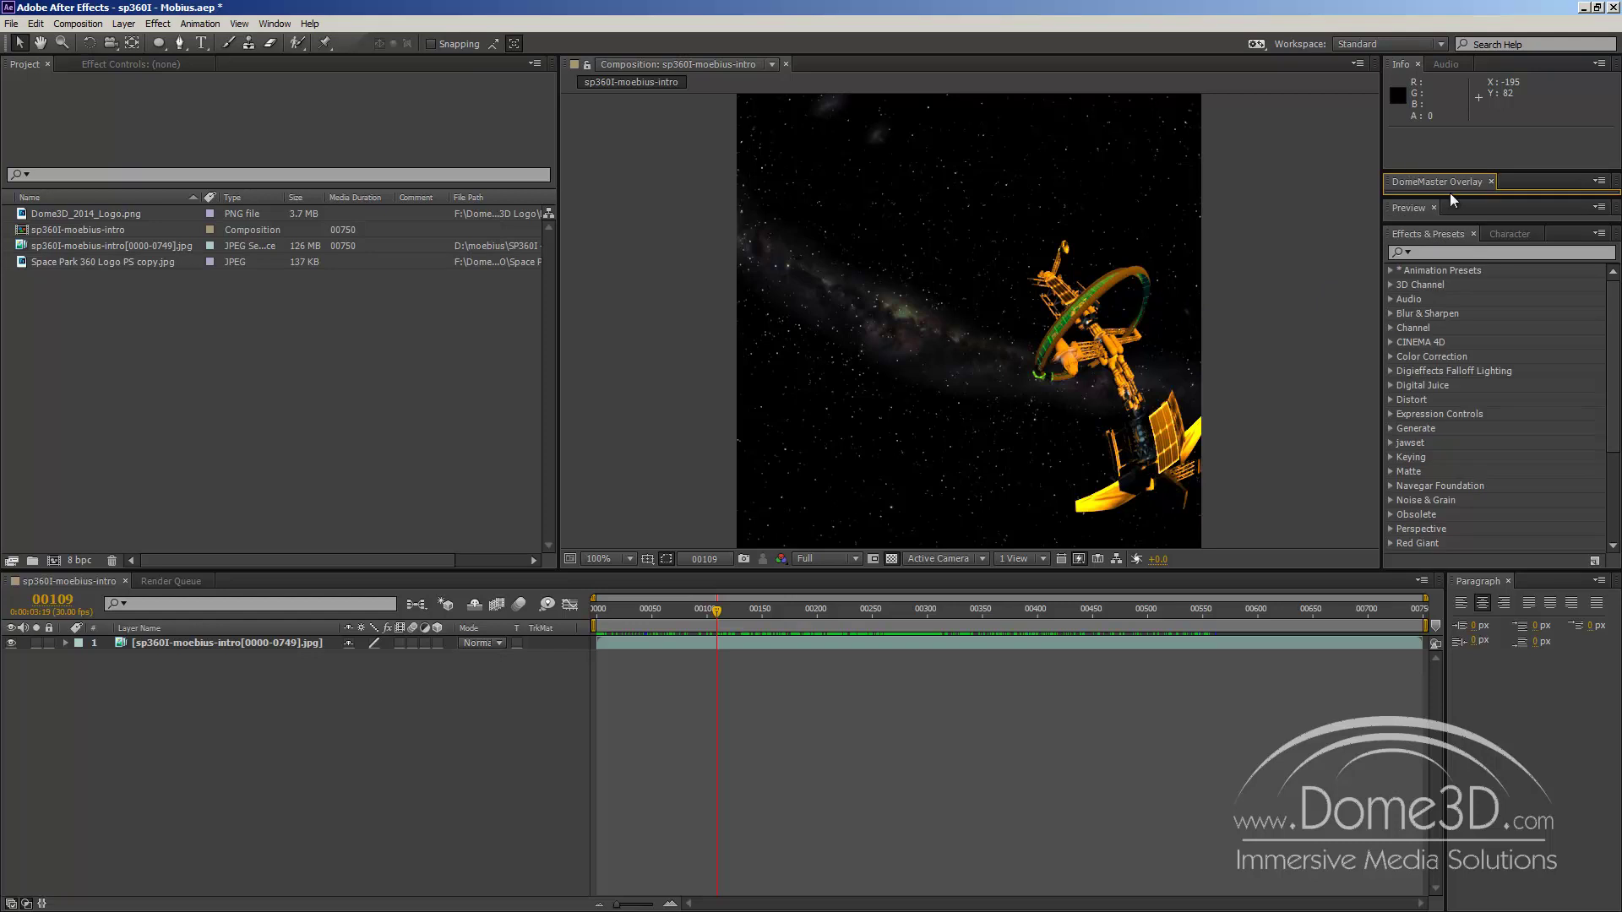
left_click_drag(1454, 196, 1452, 333)
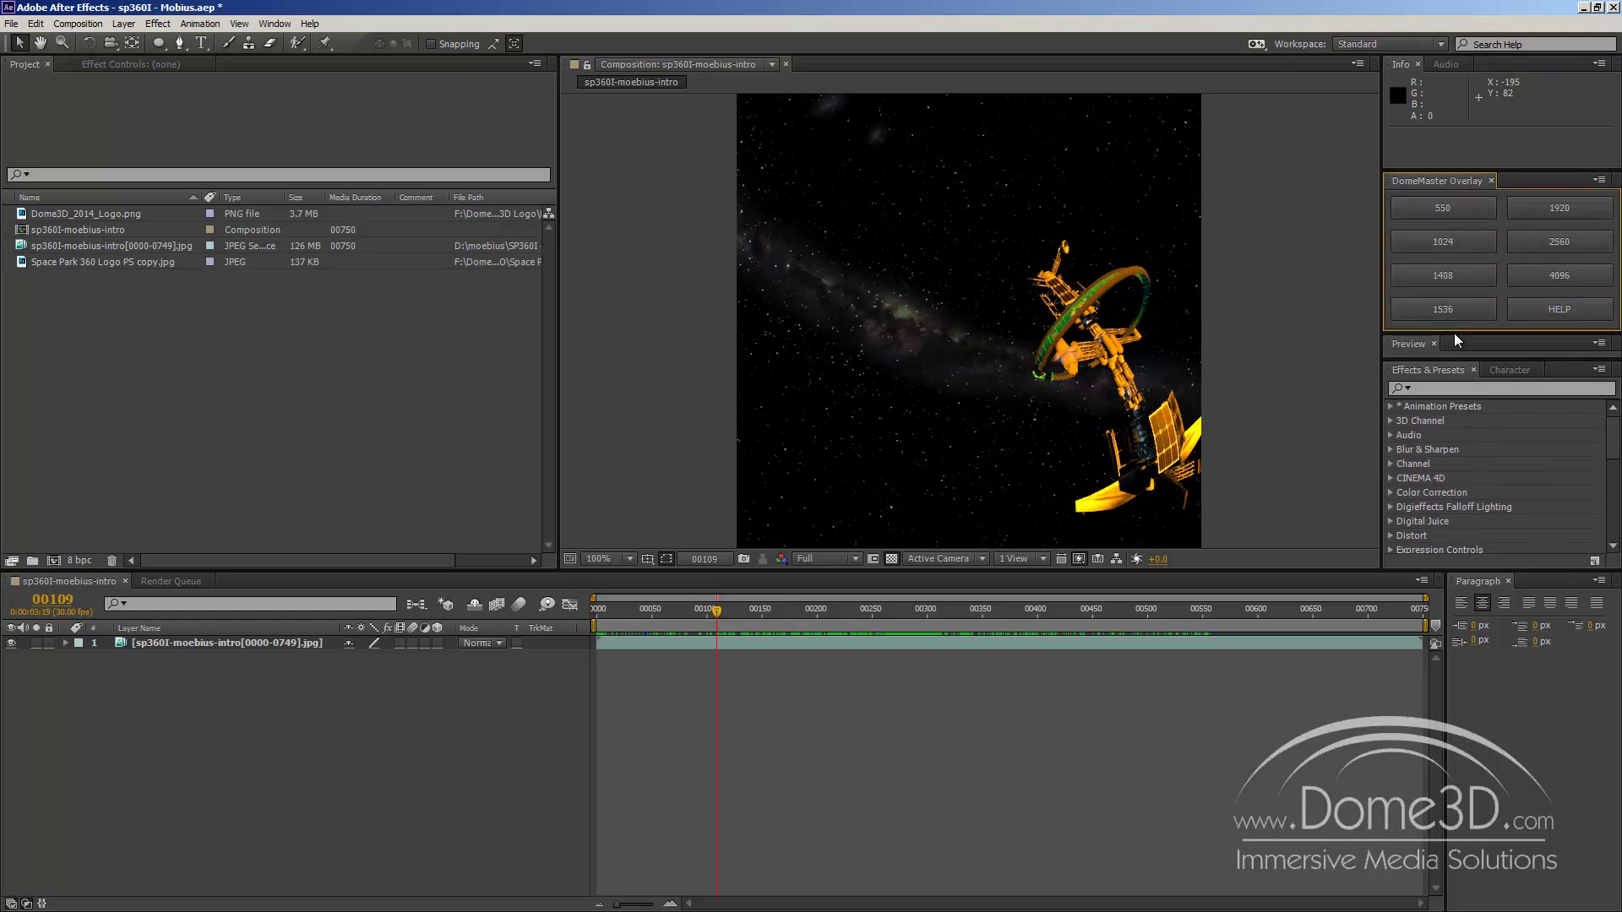
left_click(1558, 311)
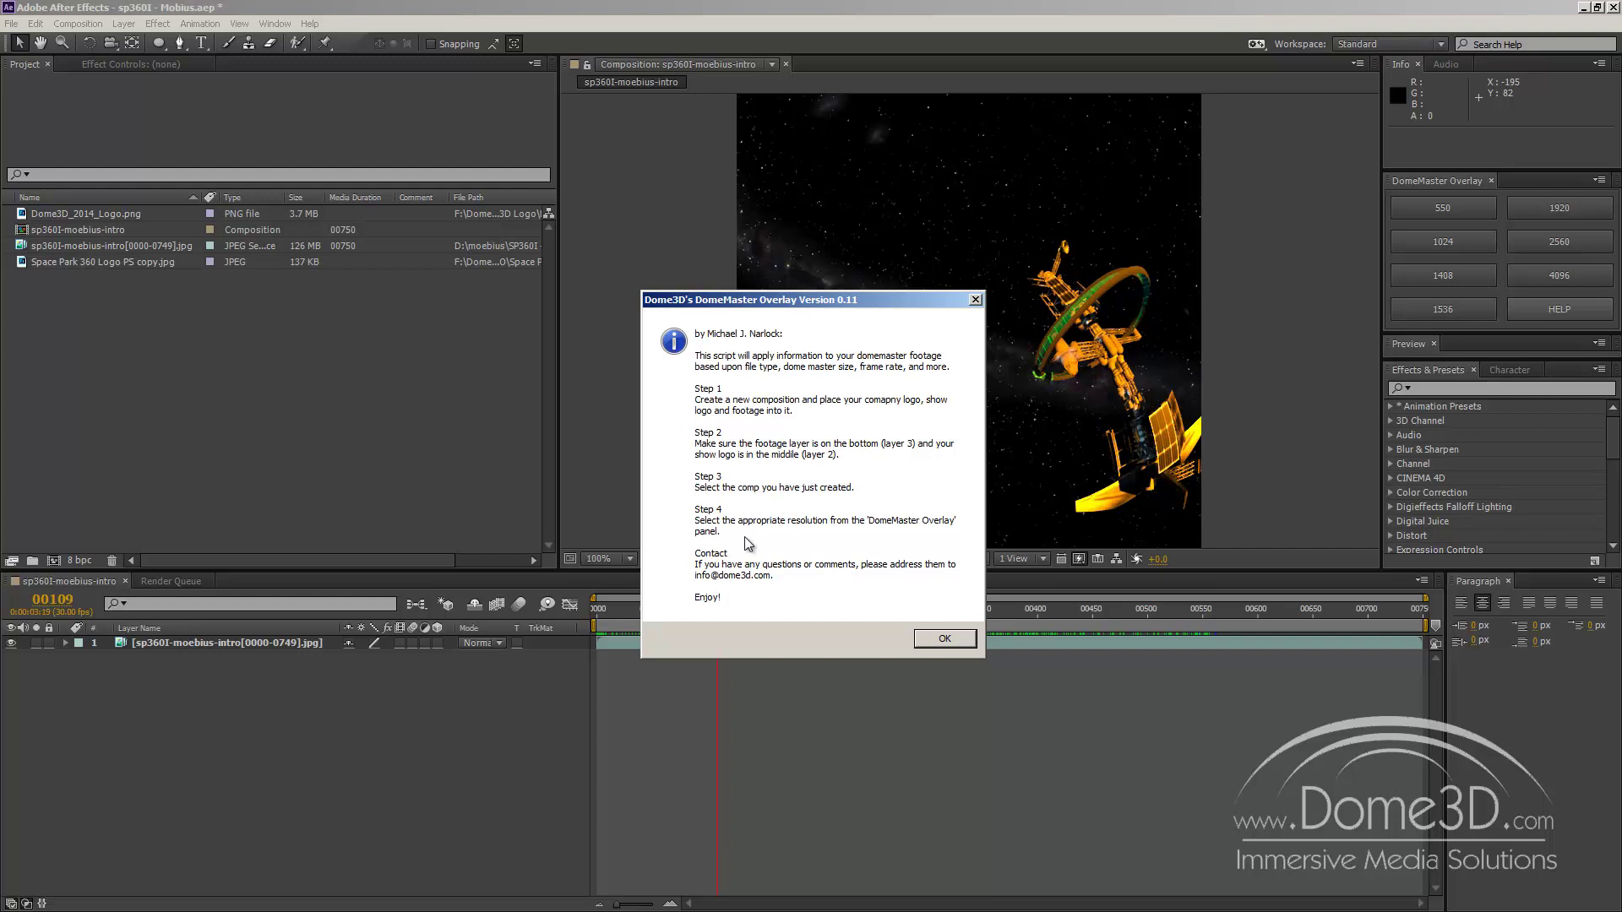
left_click(944, 640)
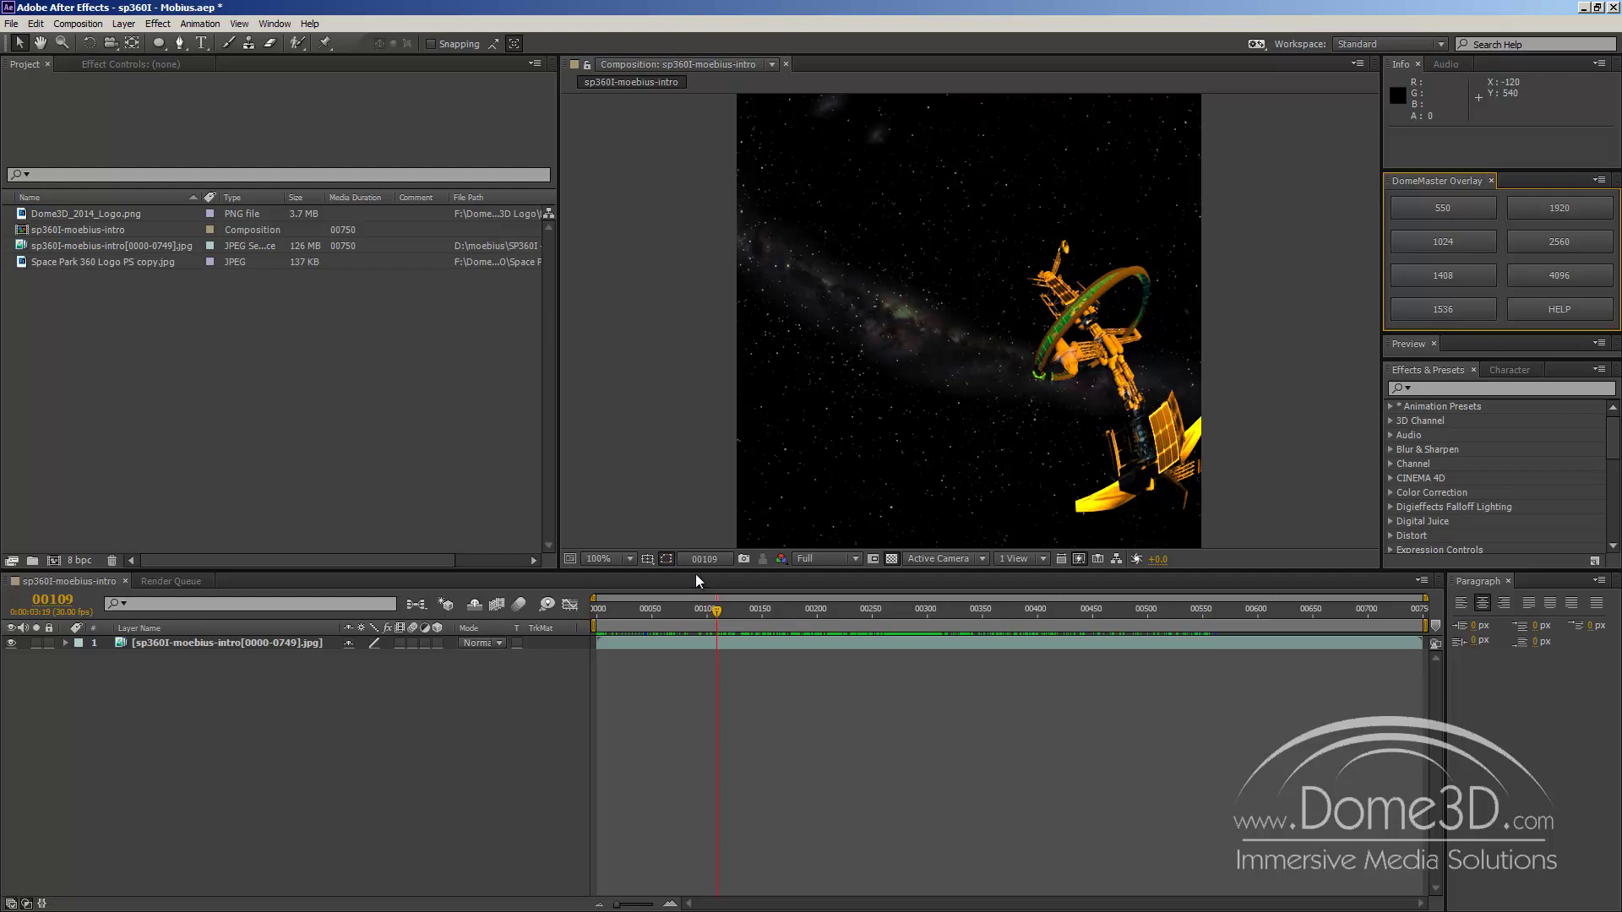
- Enlarge the timeline and add Dome3D_2014_Logo.png as layer 1 and Space Park 360 Logo PS copy.jpg as layer 2 above the footage
left_click_drag(696, 574, 696, 472)
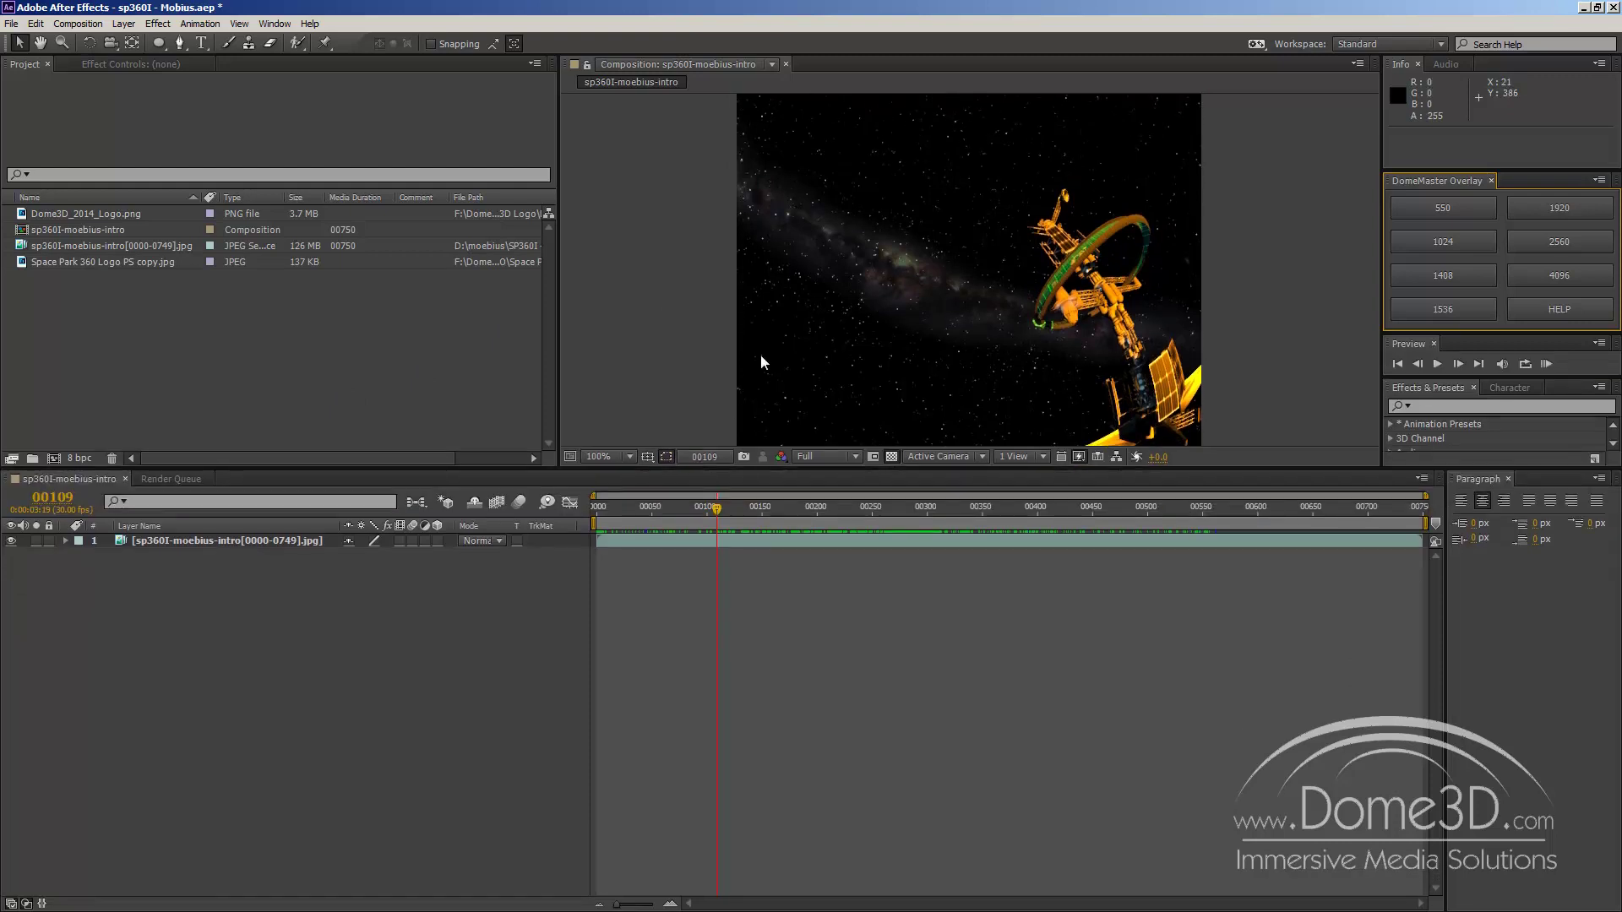
key("comma")
key("comma")
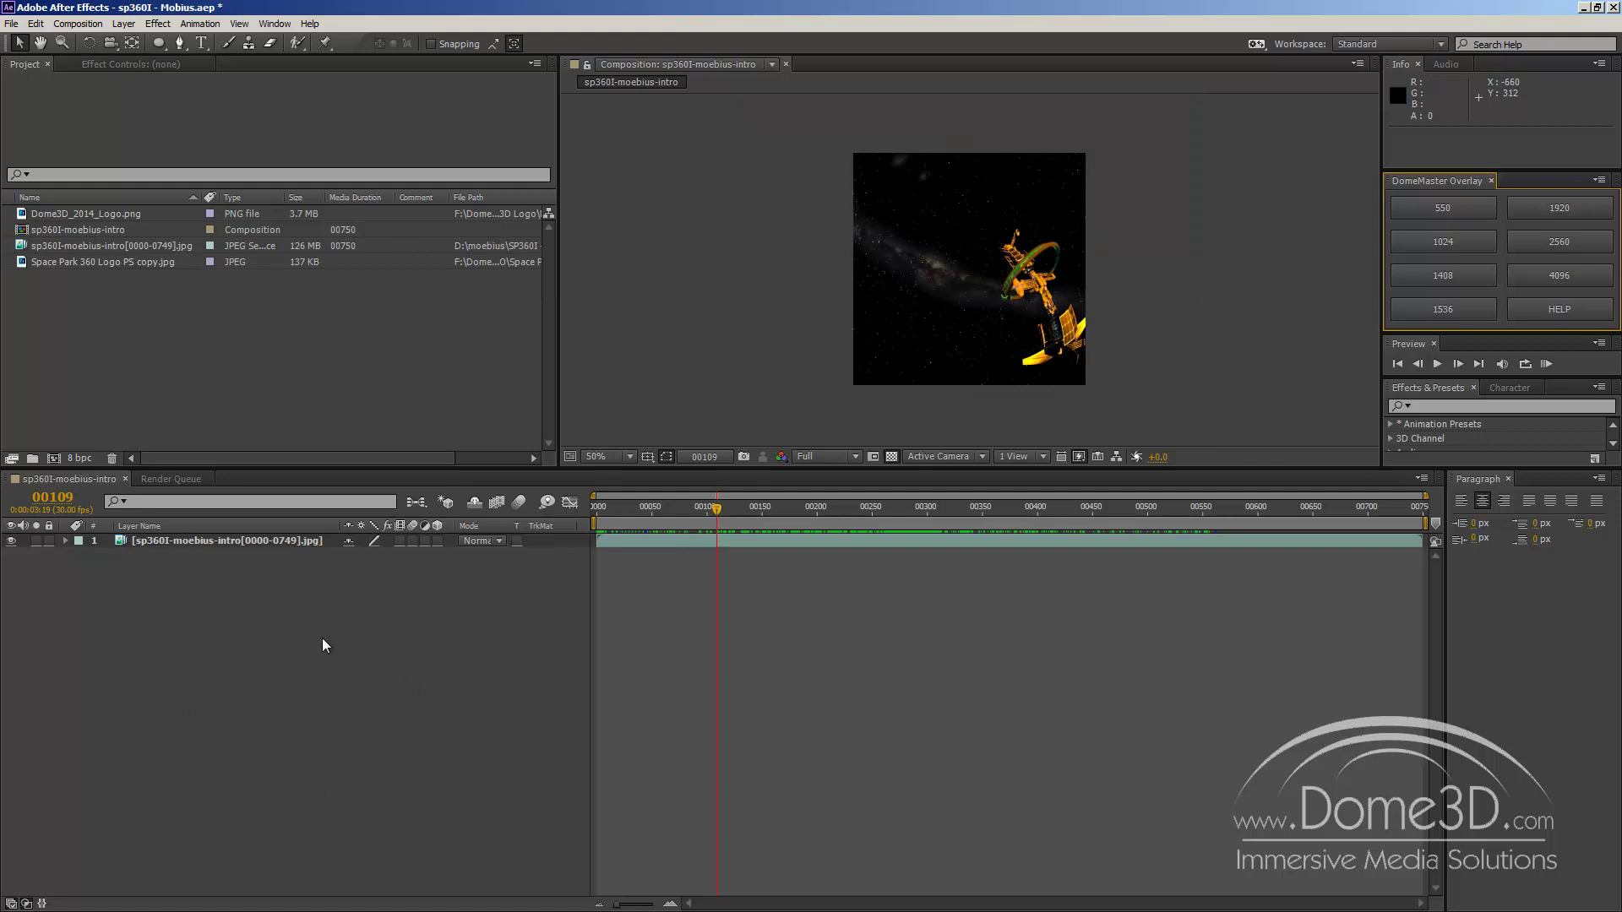
left_click(122, 211)
left_click_drag(166, 510, 171, 536)
left_click(122, 373)
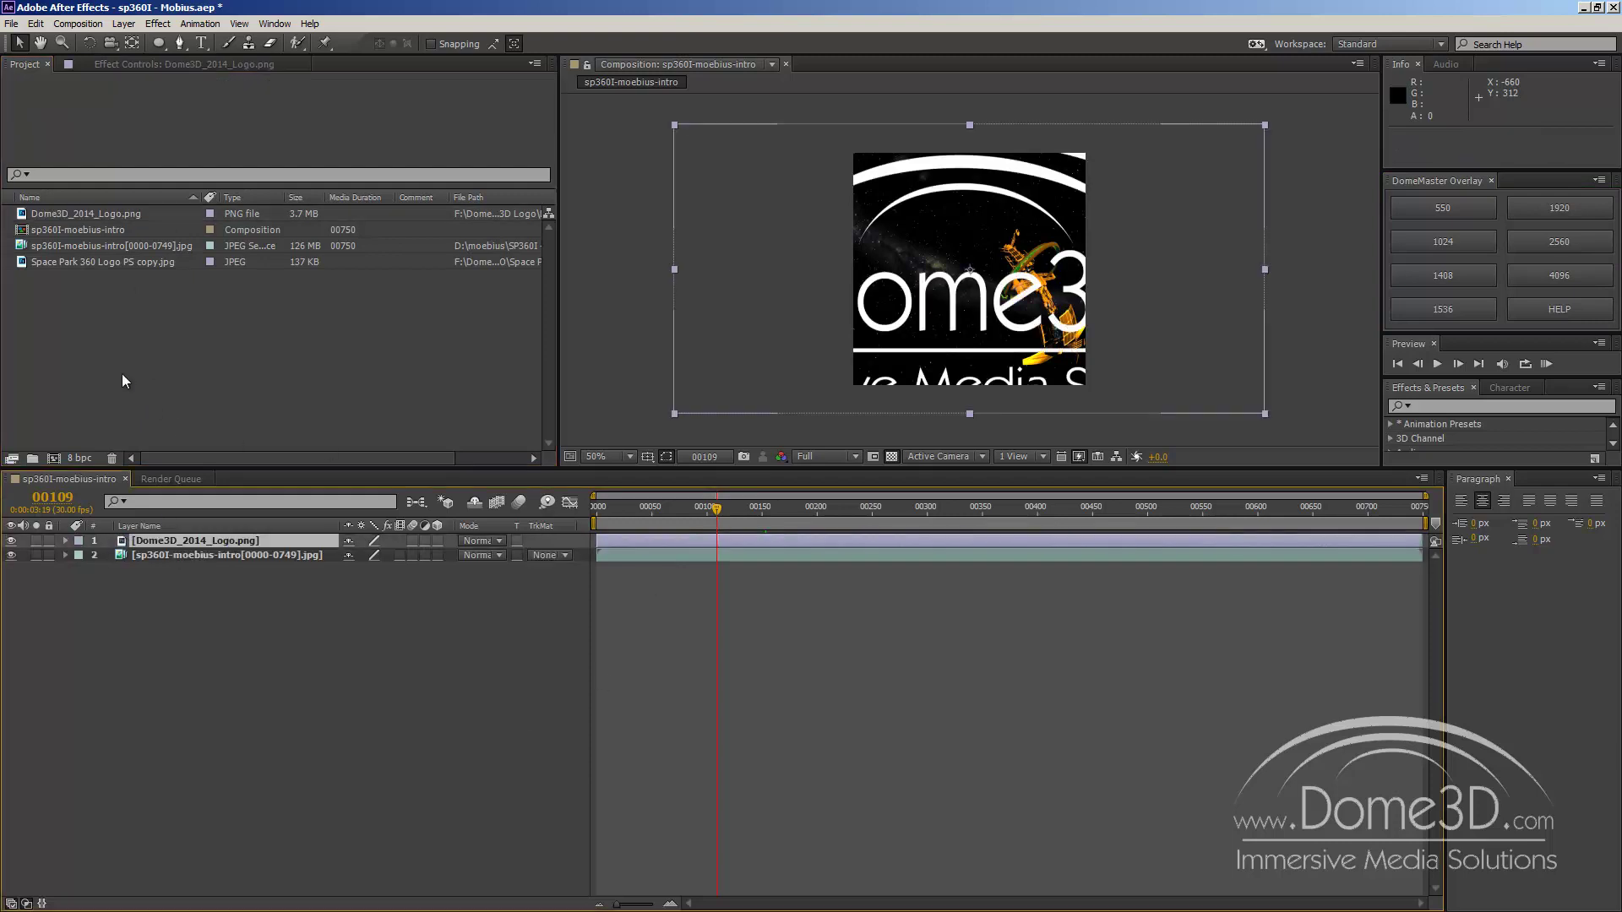
left_click(122, 264)
left_click_drag(122, 264, 181, 551)
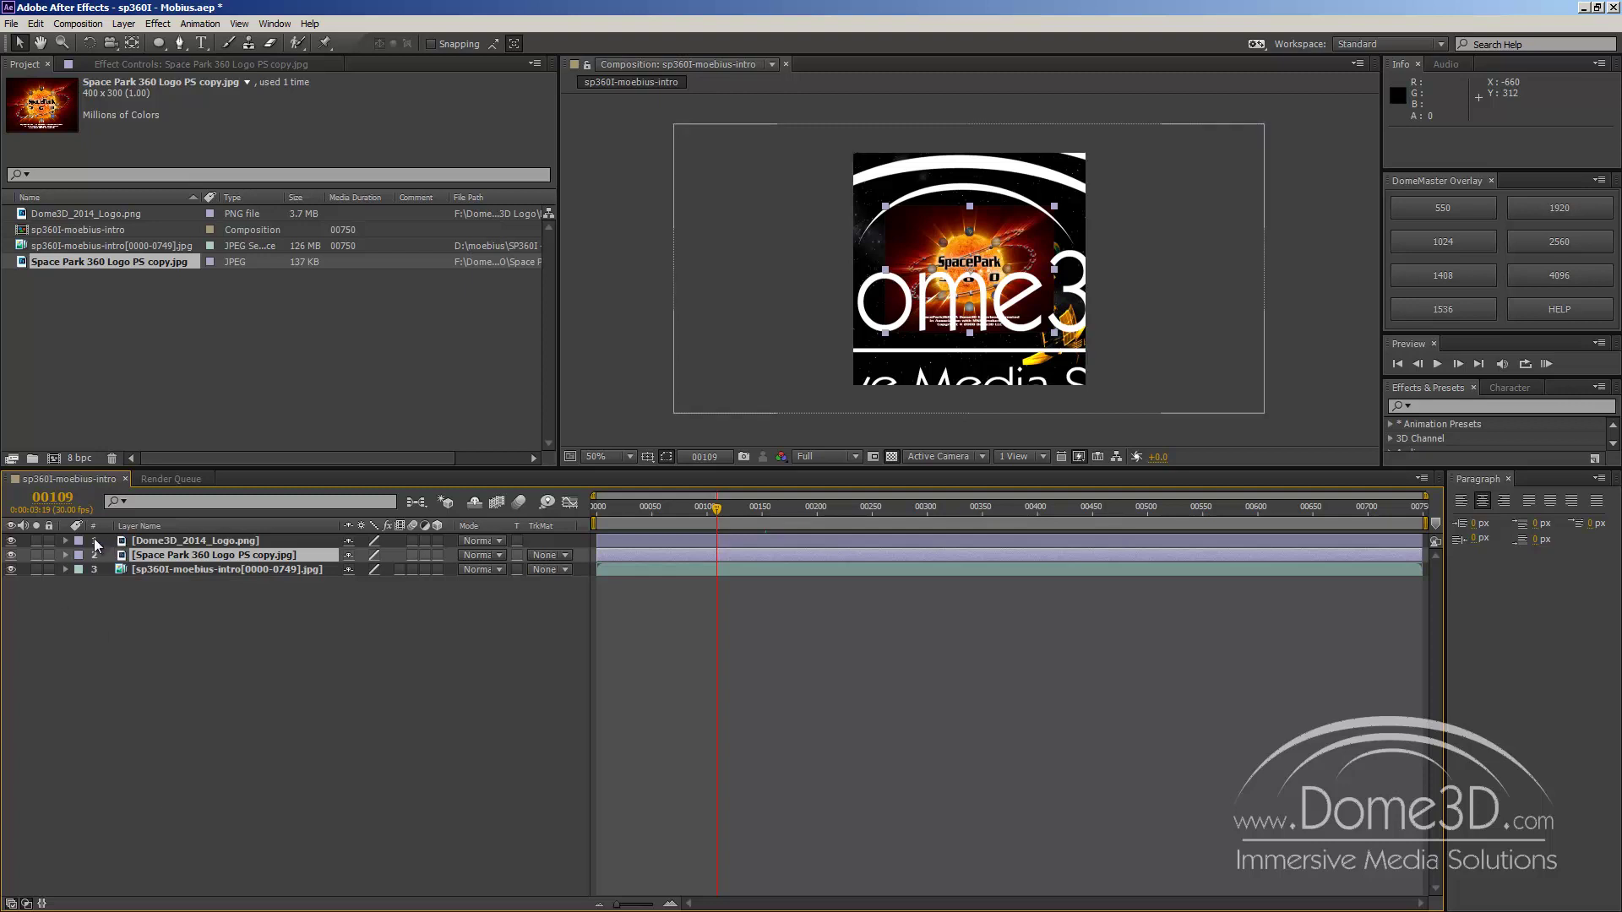
- Deselect all layers and apply the 550 DomeMaster overlay to the sp360I-moebius-intro composition
left_click(171, 544)
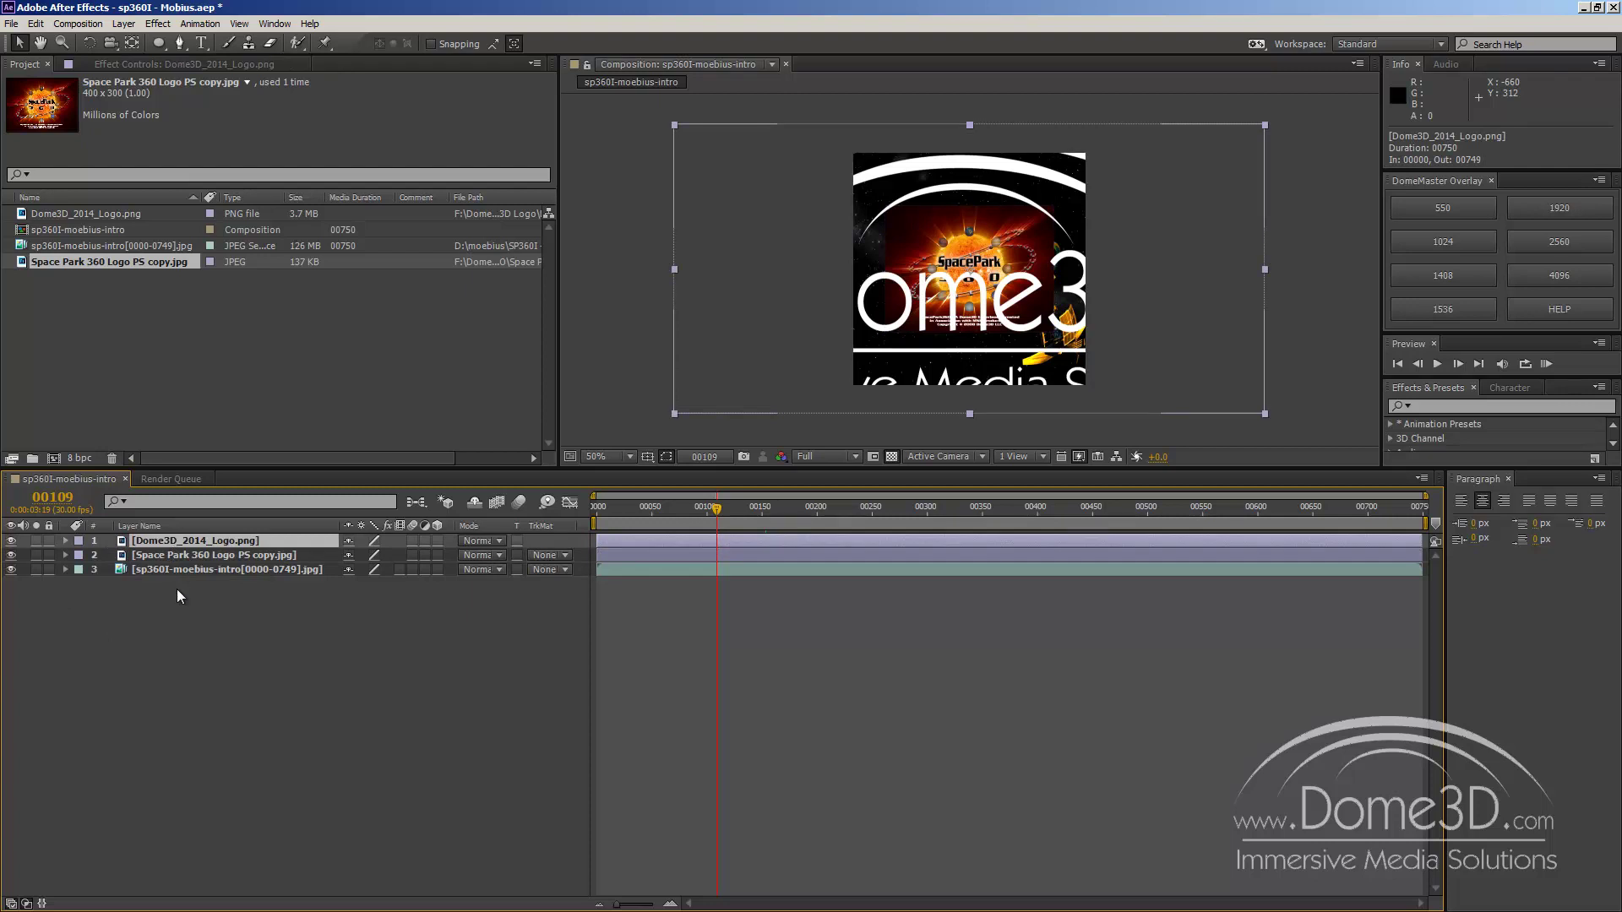
left_click(190, 645)
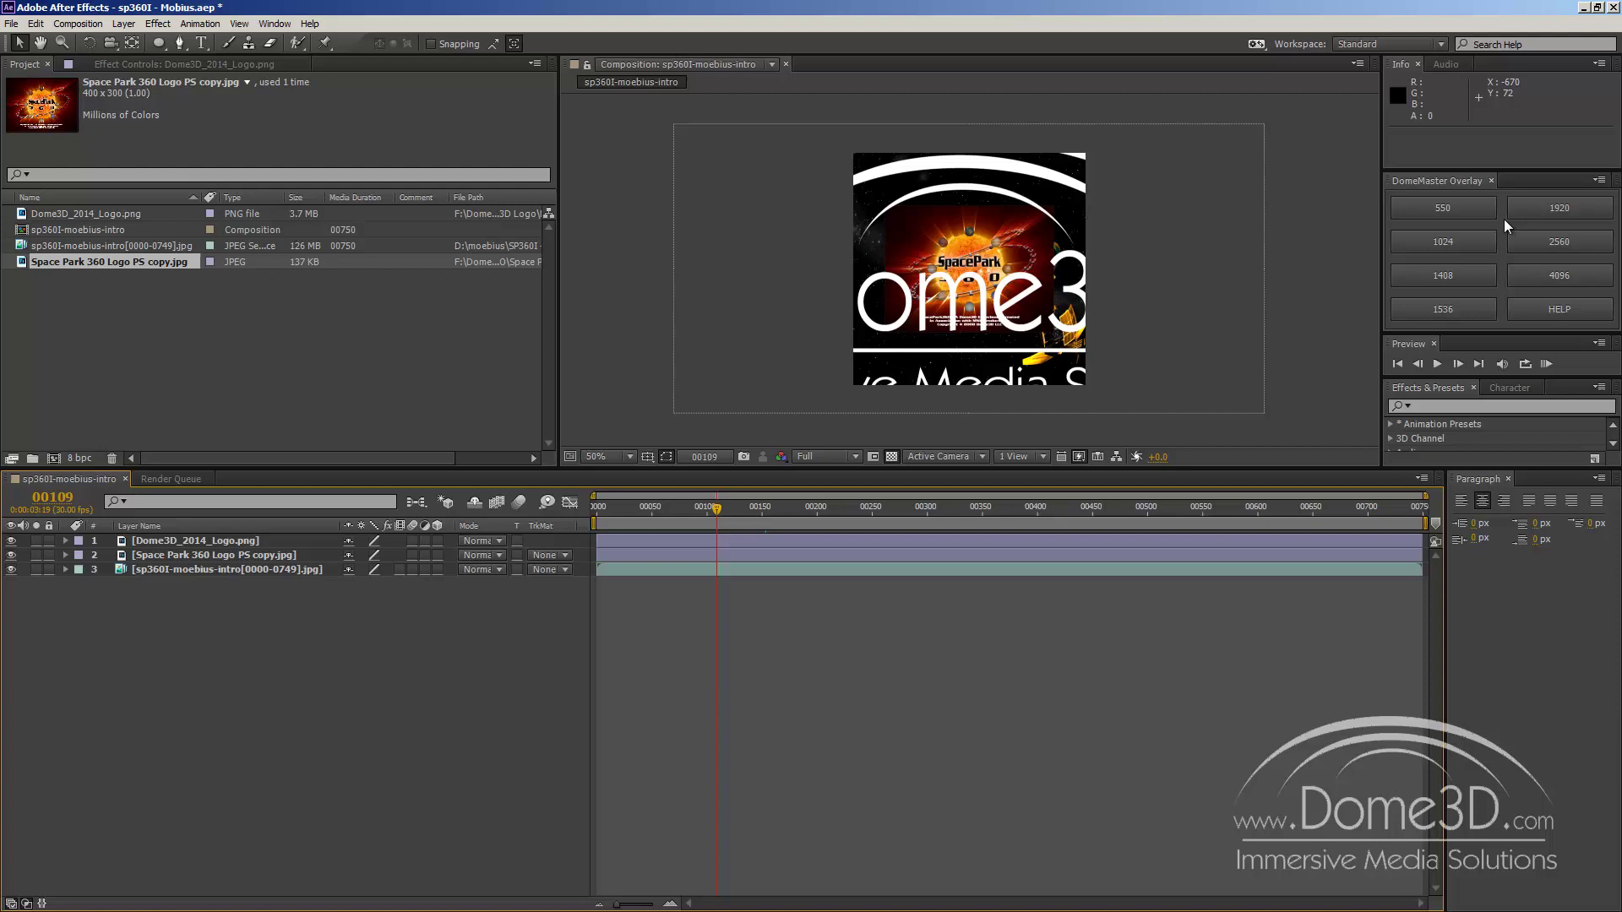
left_click(1441, 209)
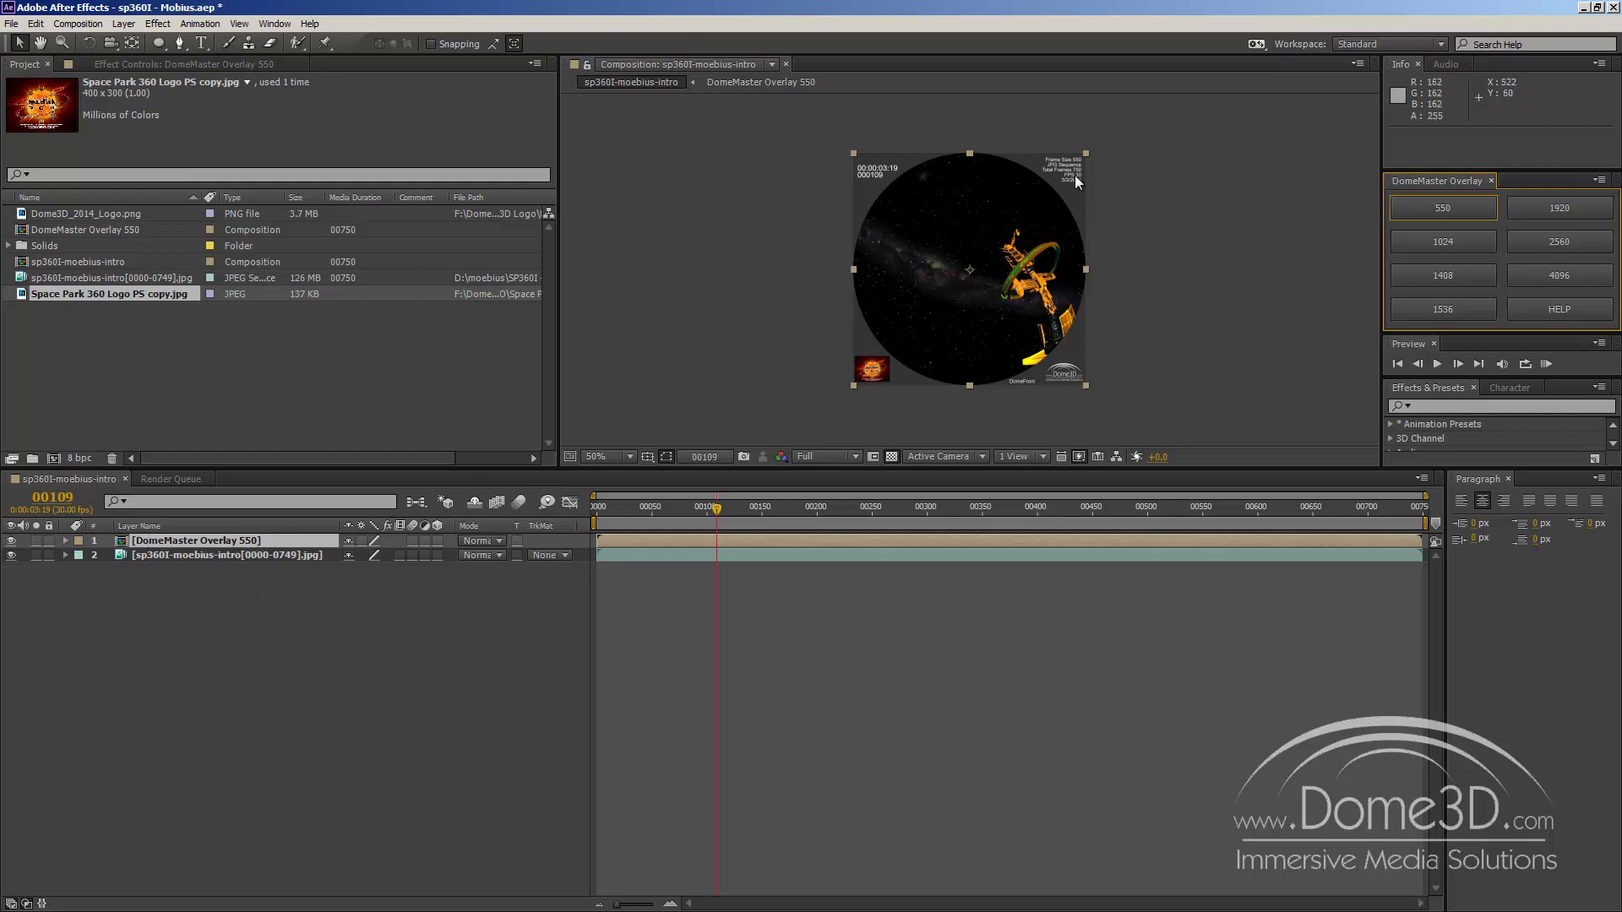
- Examine the frame information, DomeFront label, both logos and the timecode in the corners of the overlaid dome image
key("period")
scroll(1149, 171, "up", 2)
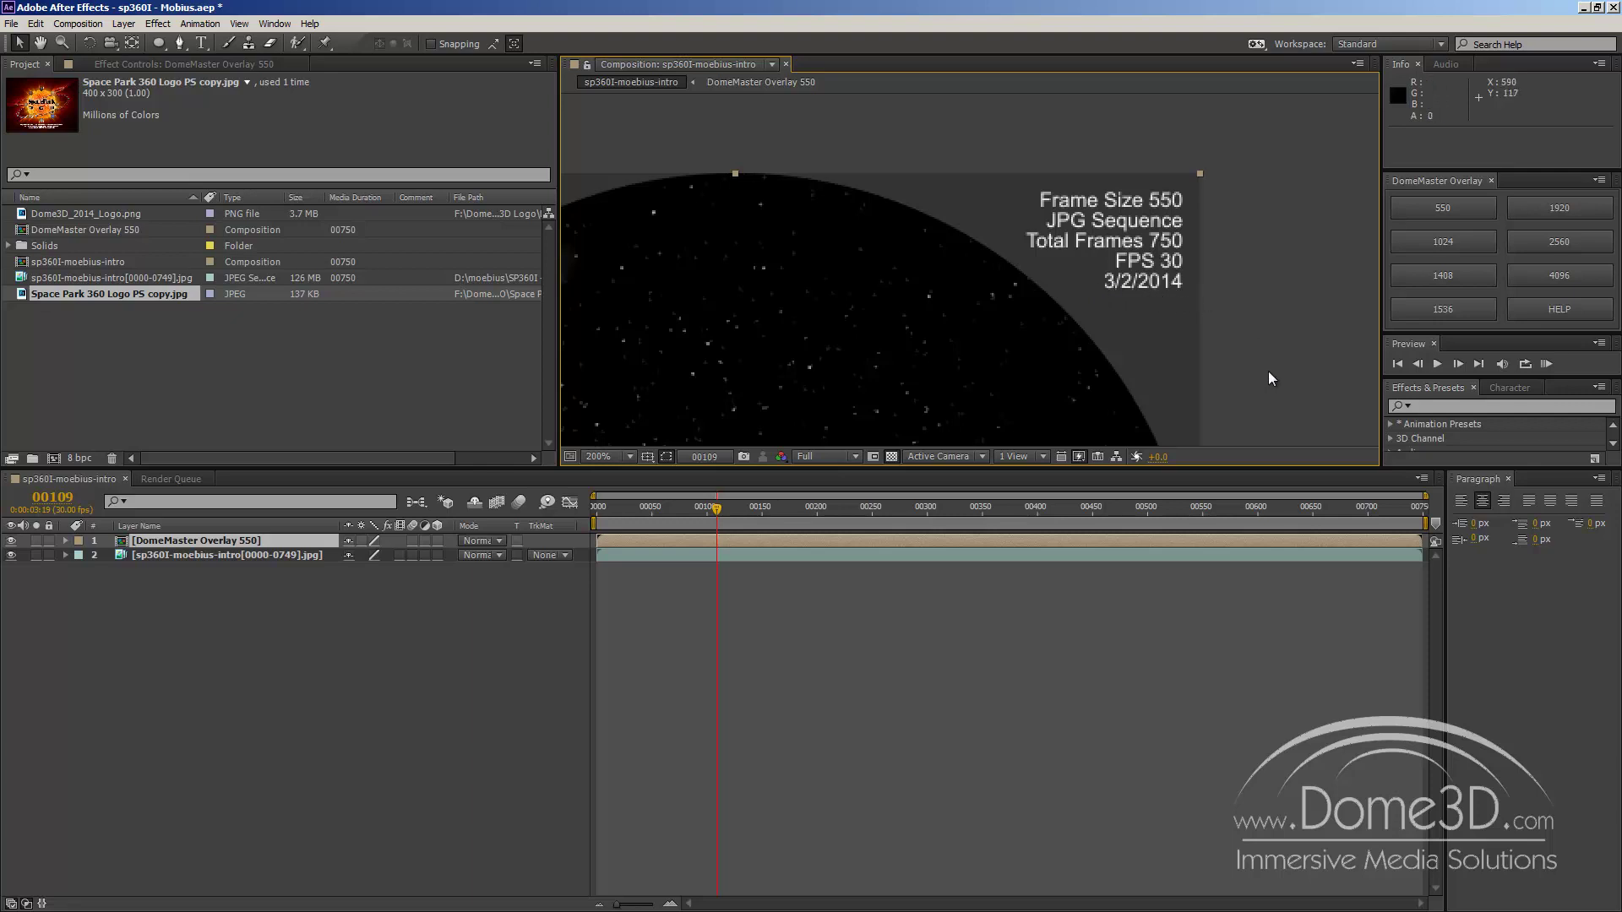
left_click_drag(1262, 368, 1234, 77)
left_click_drag(1239, 326, 1233, 78)
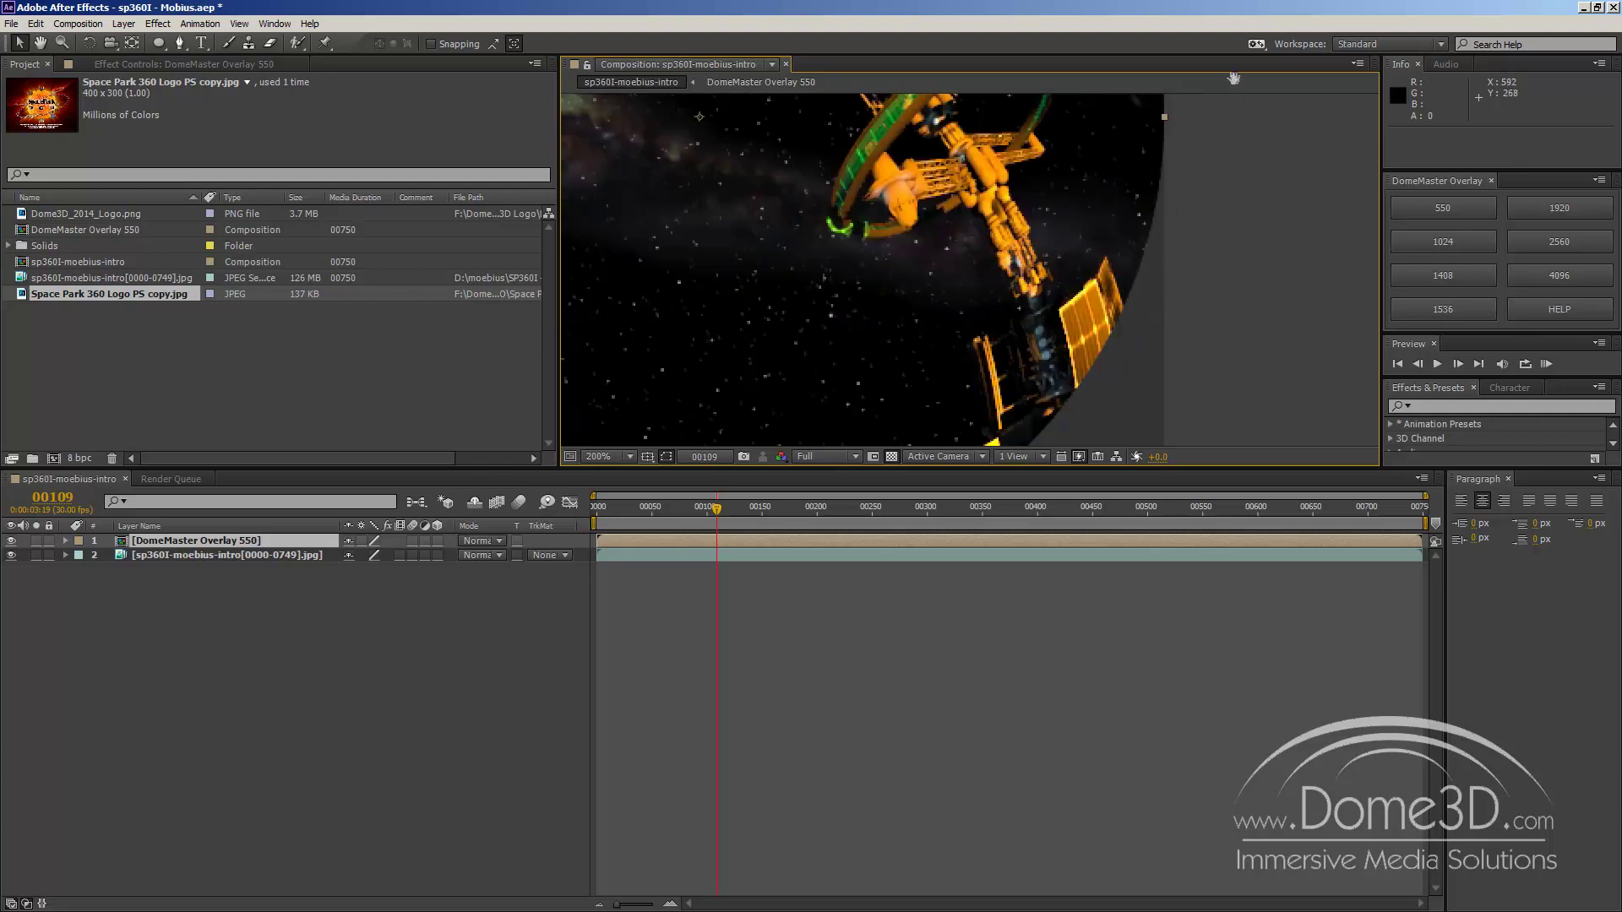
left_click_drag(1233, 230, 1229, 134)
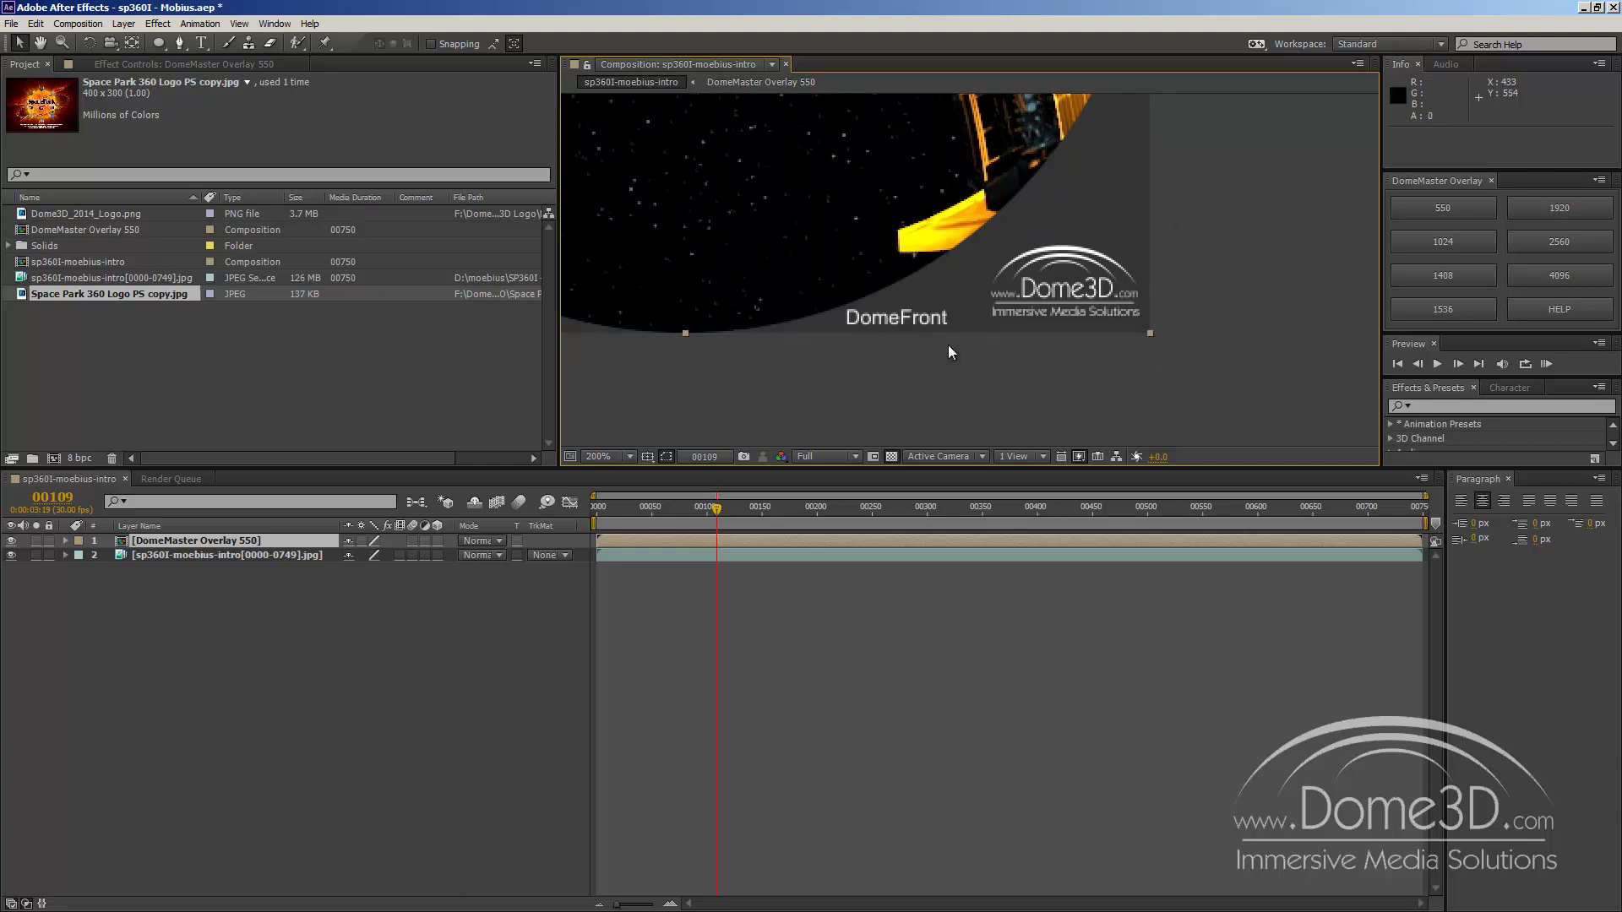
left_click_drag(782, 387, 1132, 363)
left_click_drag(737, 338, 836, 363)
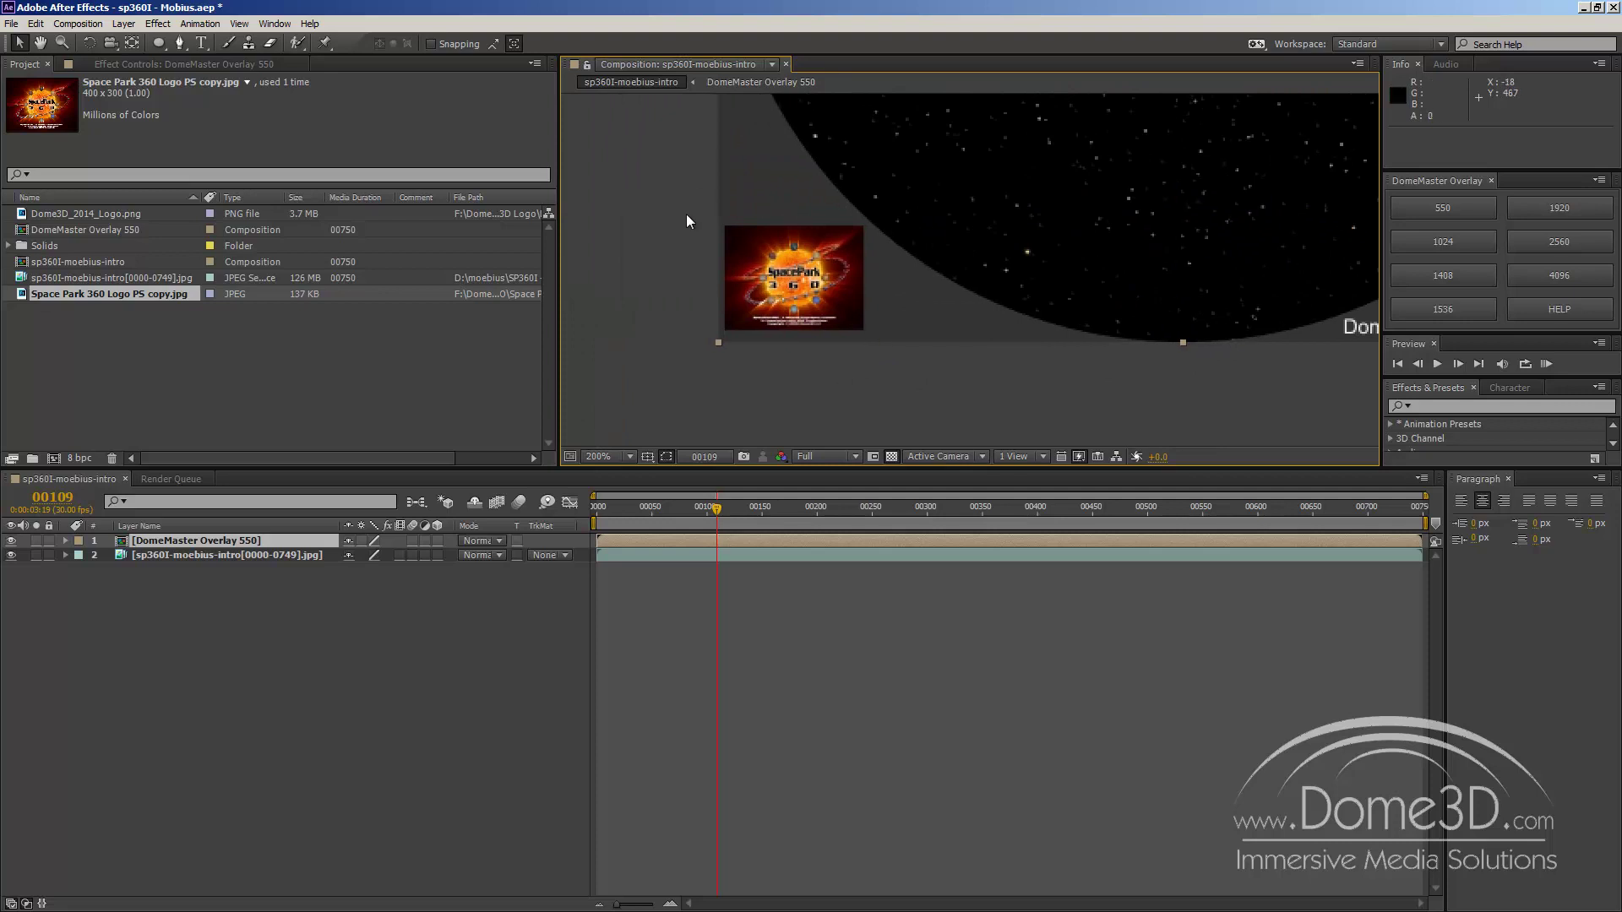
left_click_drag(869, 275, 863, 423)
scroll(872, 287, "up", 7)
scroll(870, 304, "up", 3)
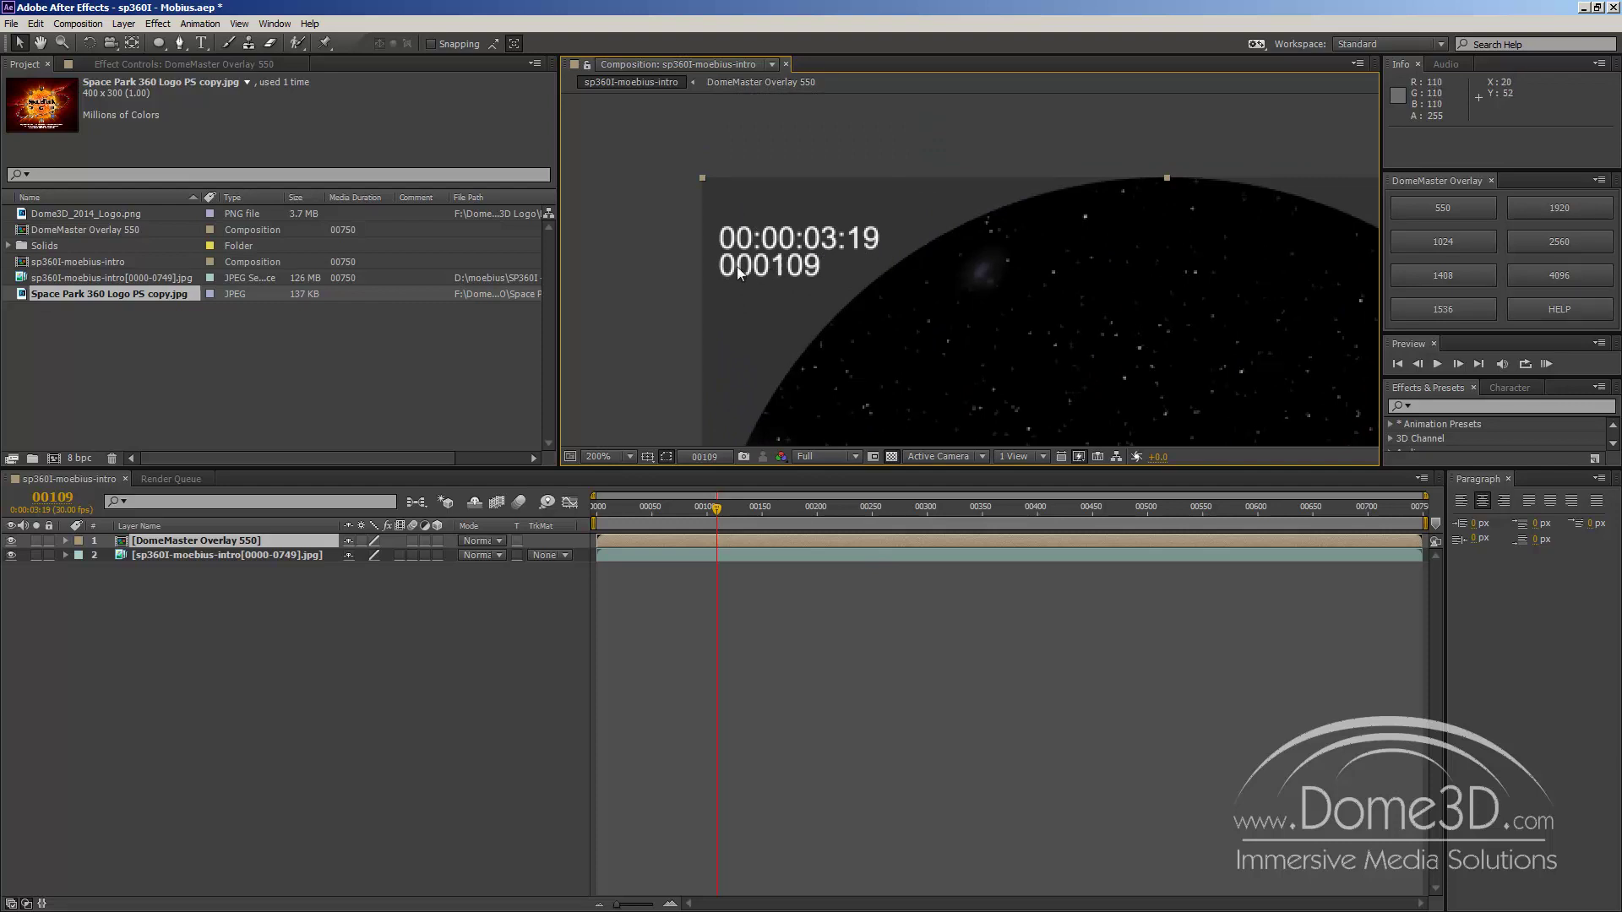
key("comma")
key("comma")
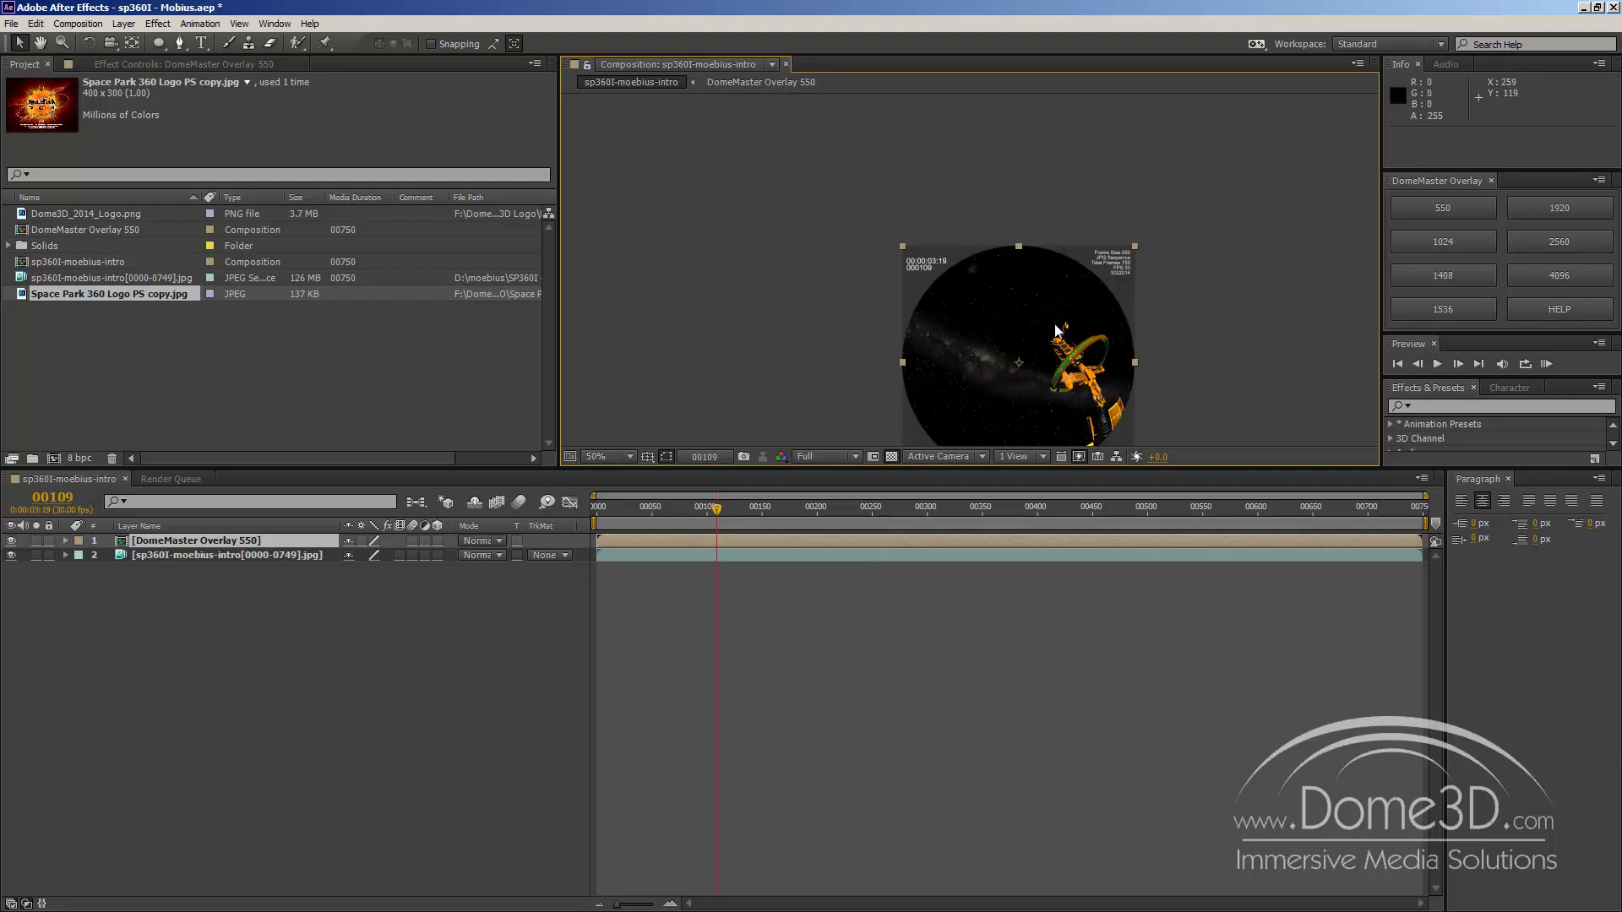
- Recentre the dome image and scrub to frame 344 to check the overlay's timecode and frame counter
left_click_drag(1053, 323, 1000, 321)
key("period")
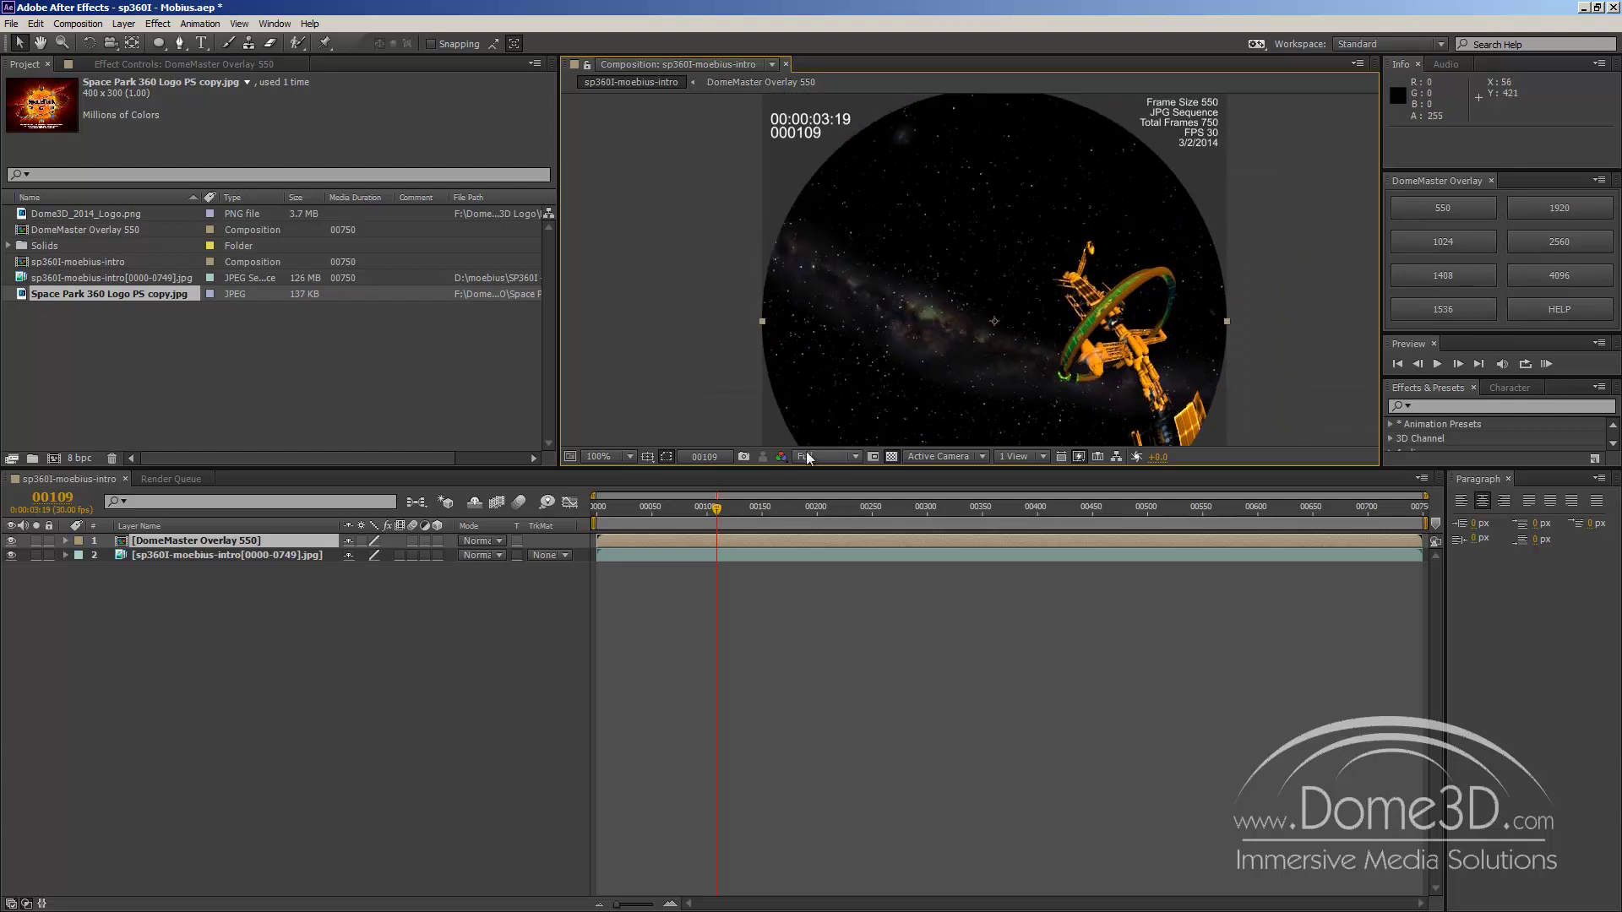
left_click_drag(717, 510, 977, 520)
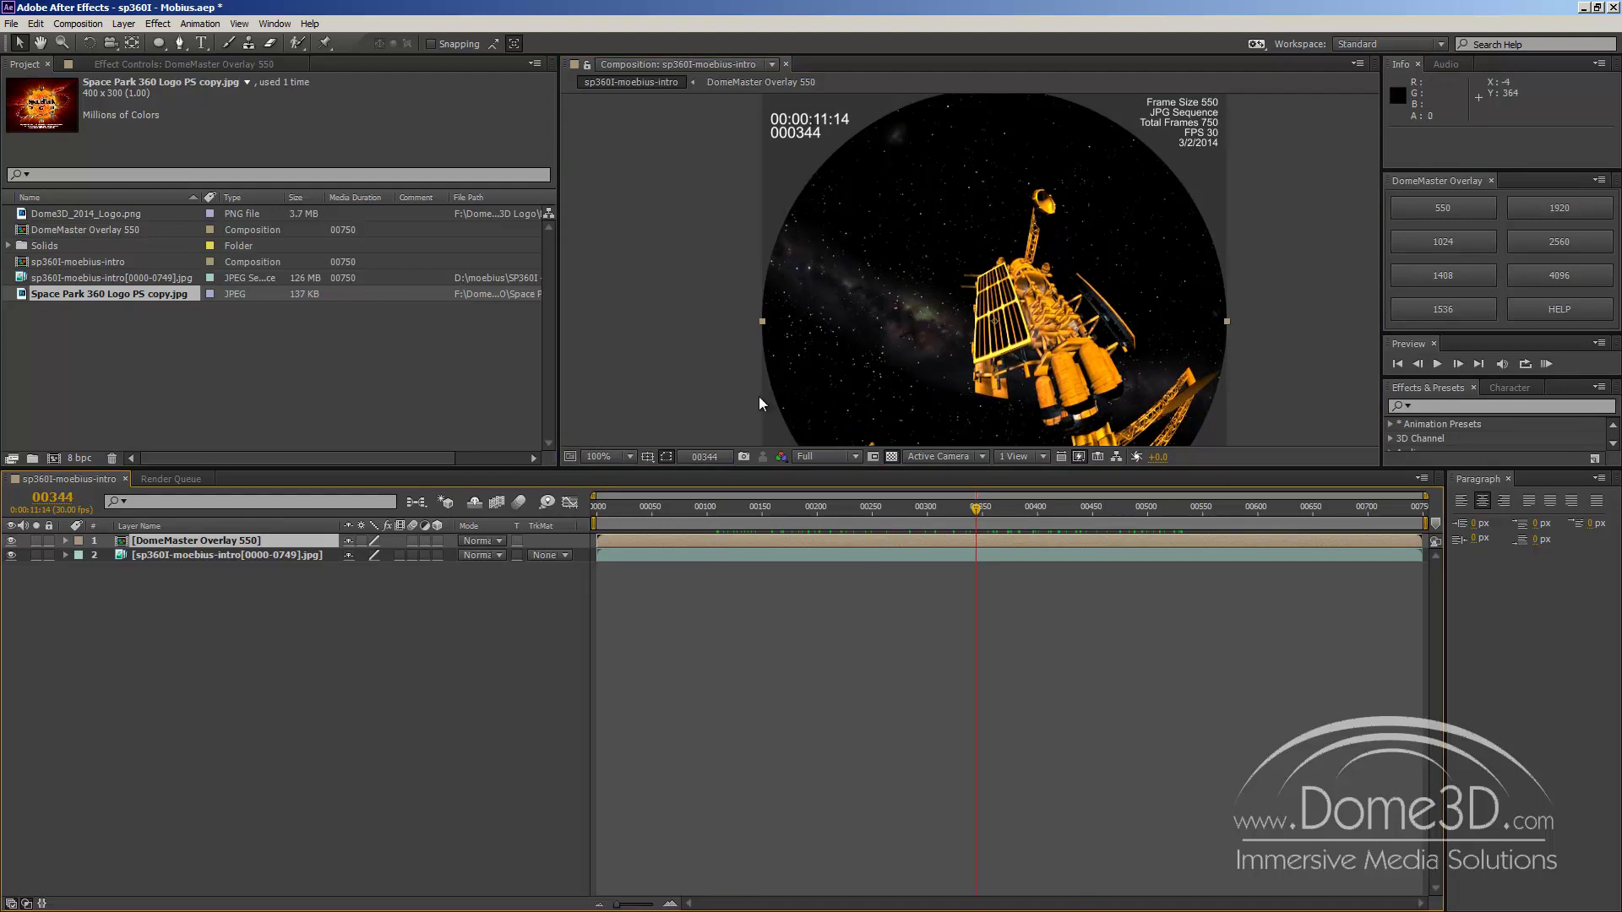
left_click(403, 645)
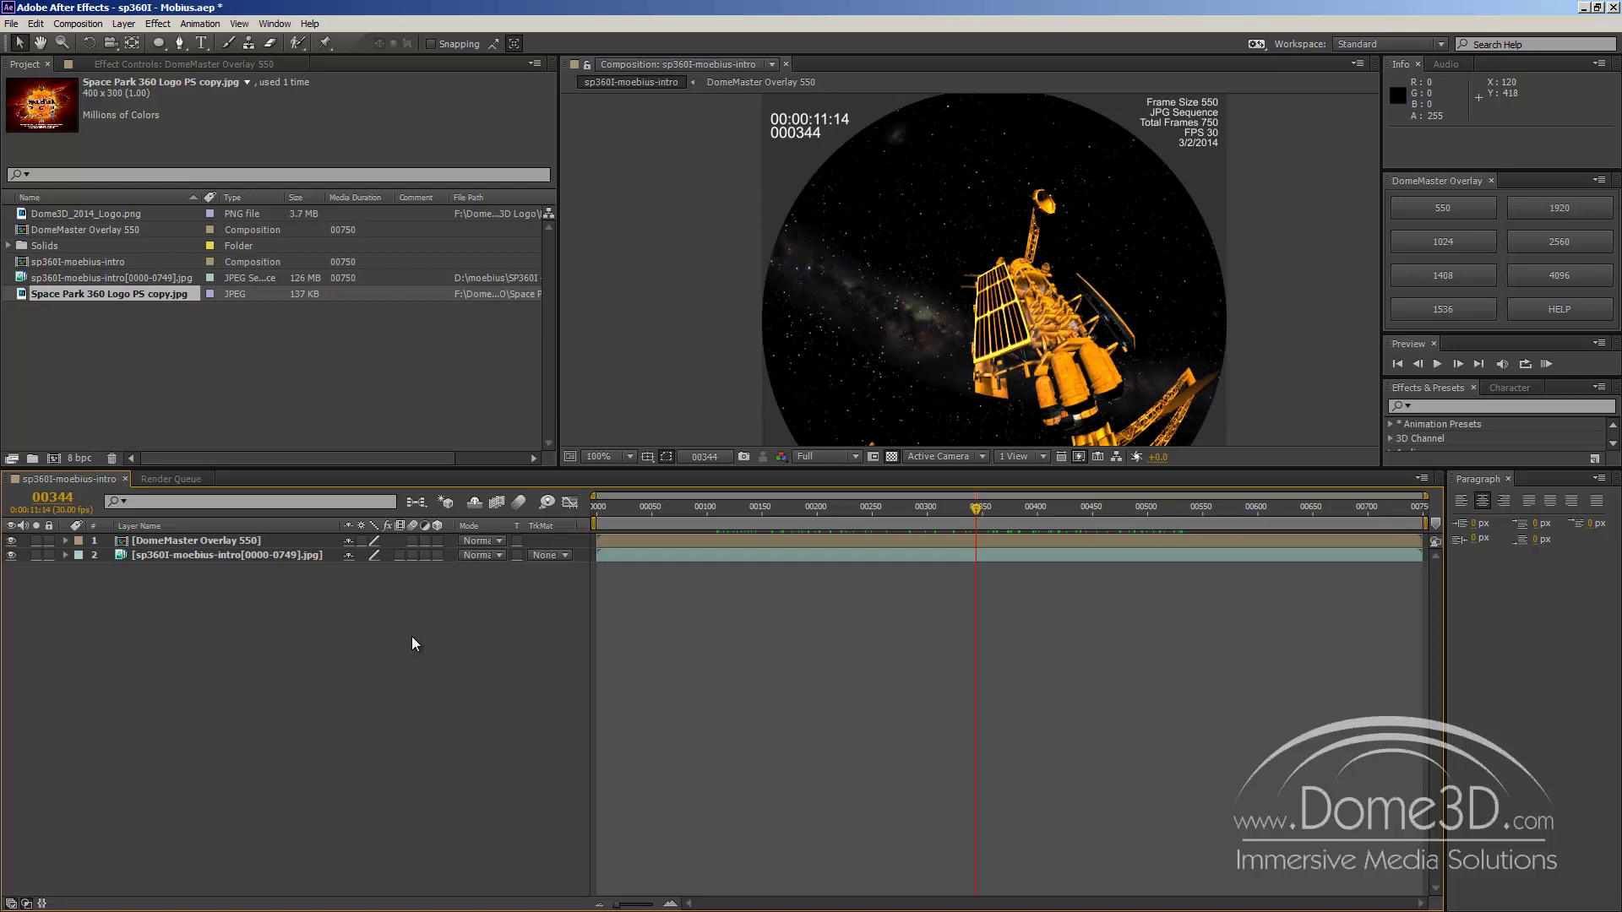
- Undo the DomeMaster overlay and apply the 550 overlay again
key("ctrl+z")
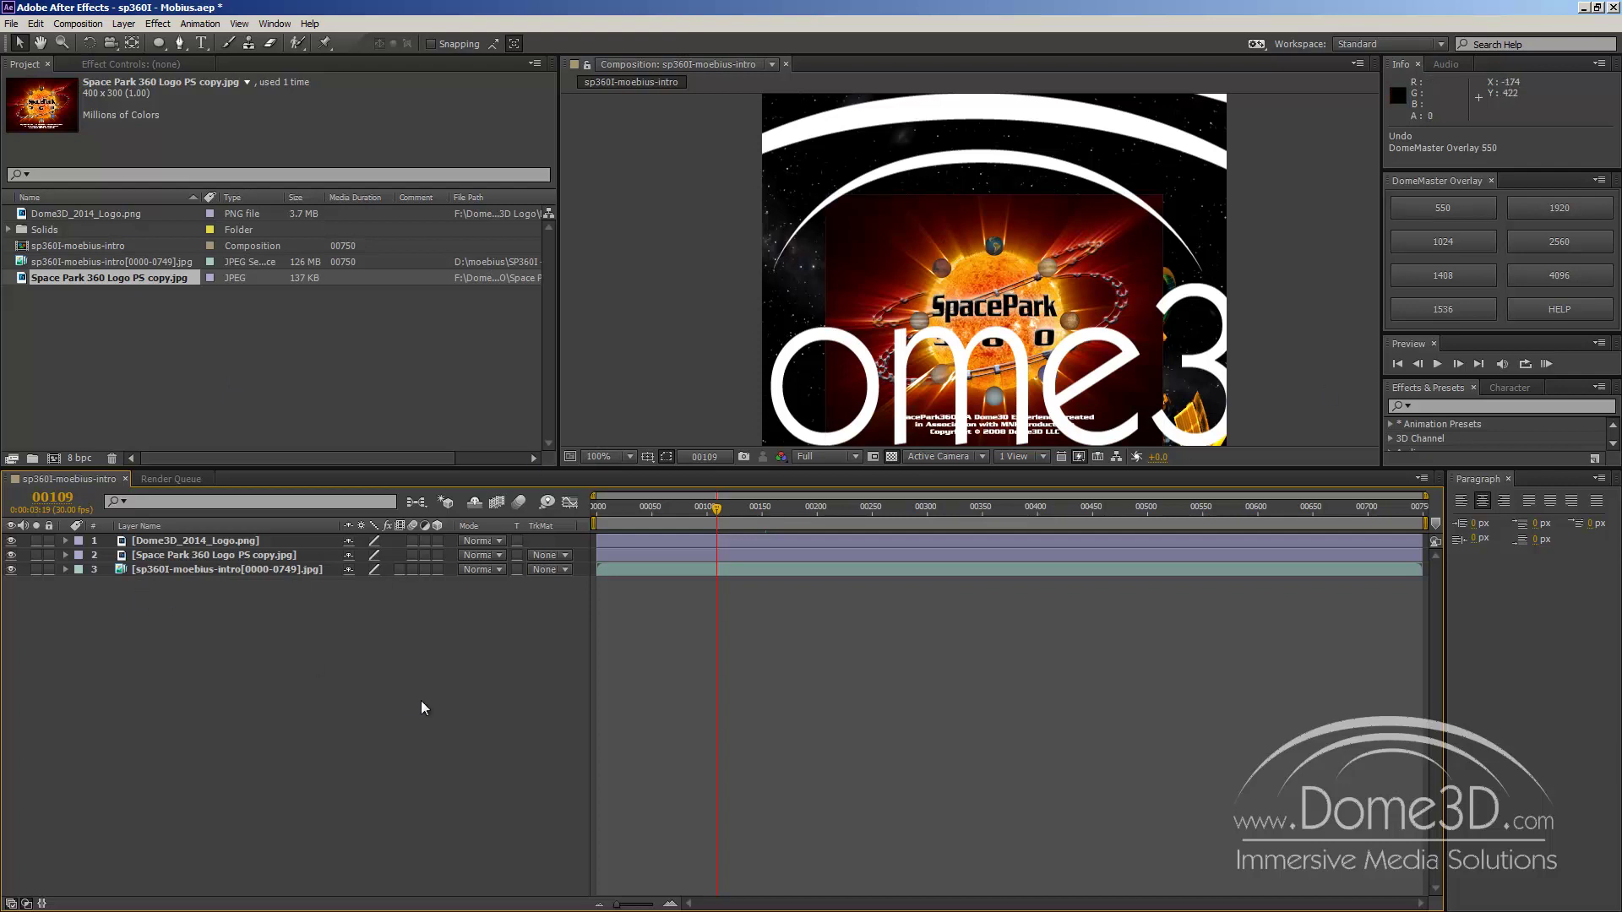
left_click(1468, 216)
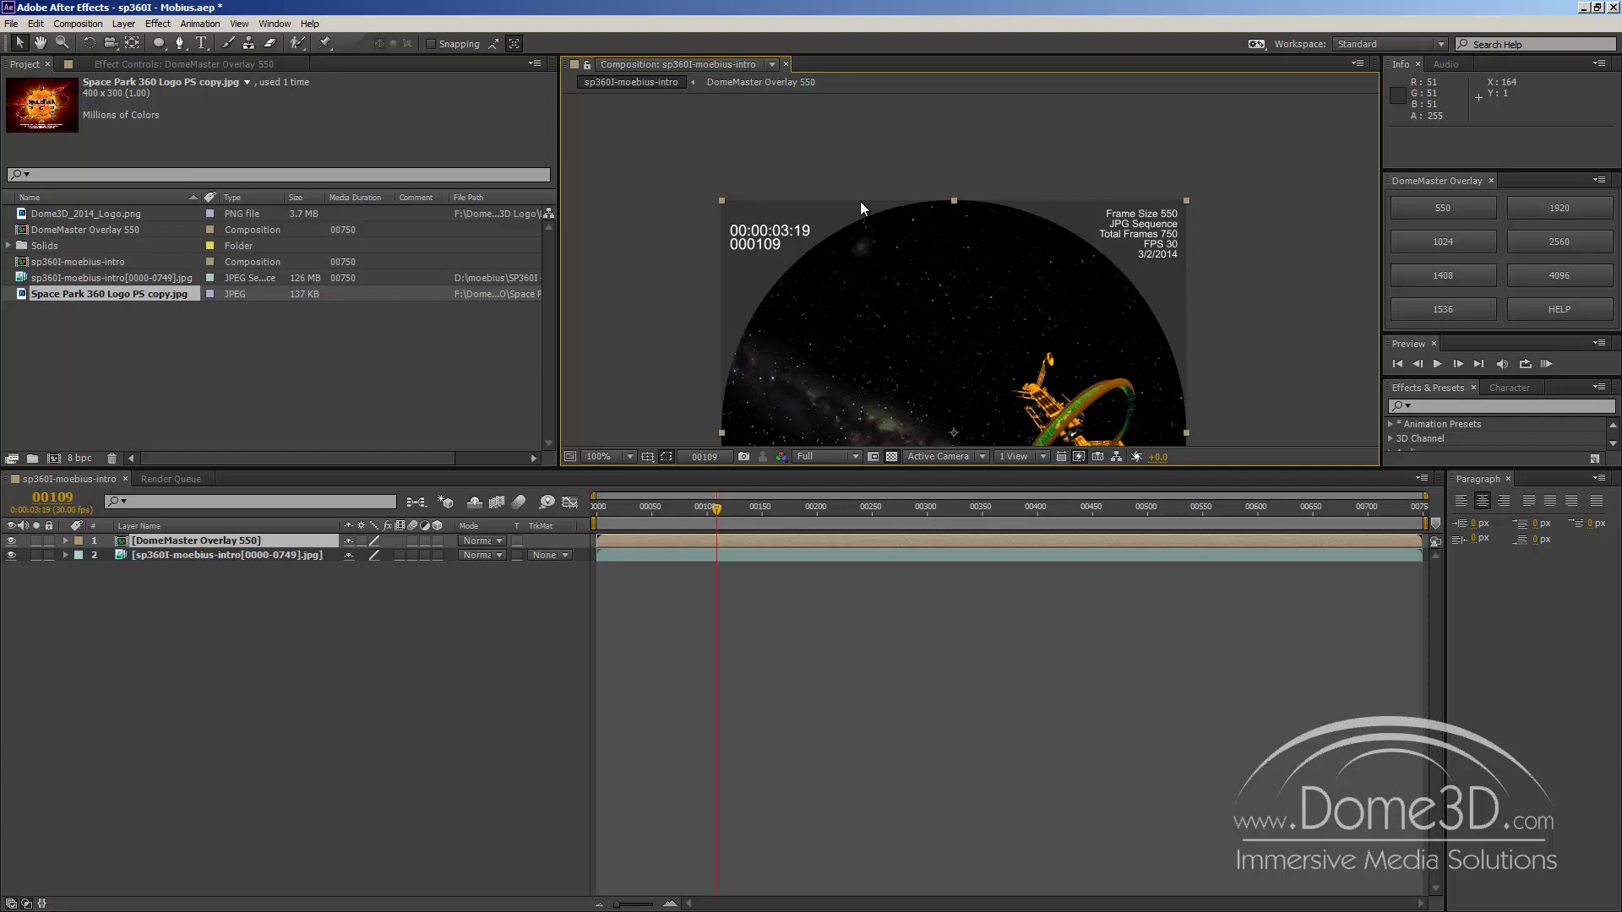
- Open the DomeMaster Overlay 550 composition and inspect its Circle Mask layer
double_click(119, 539)
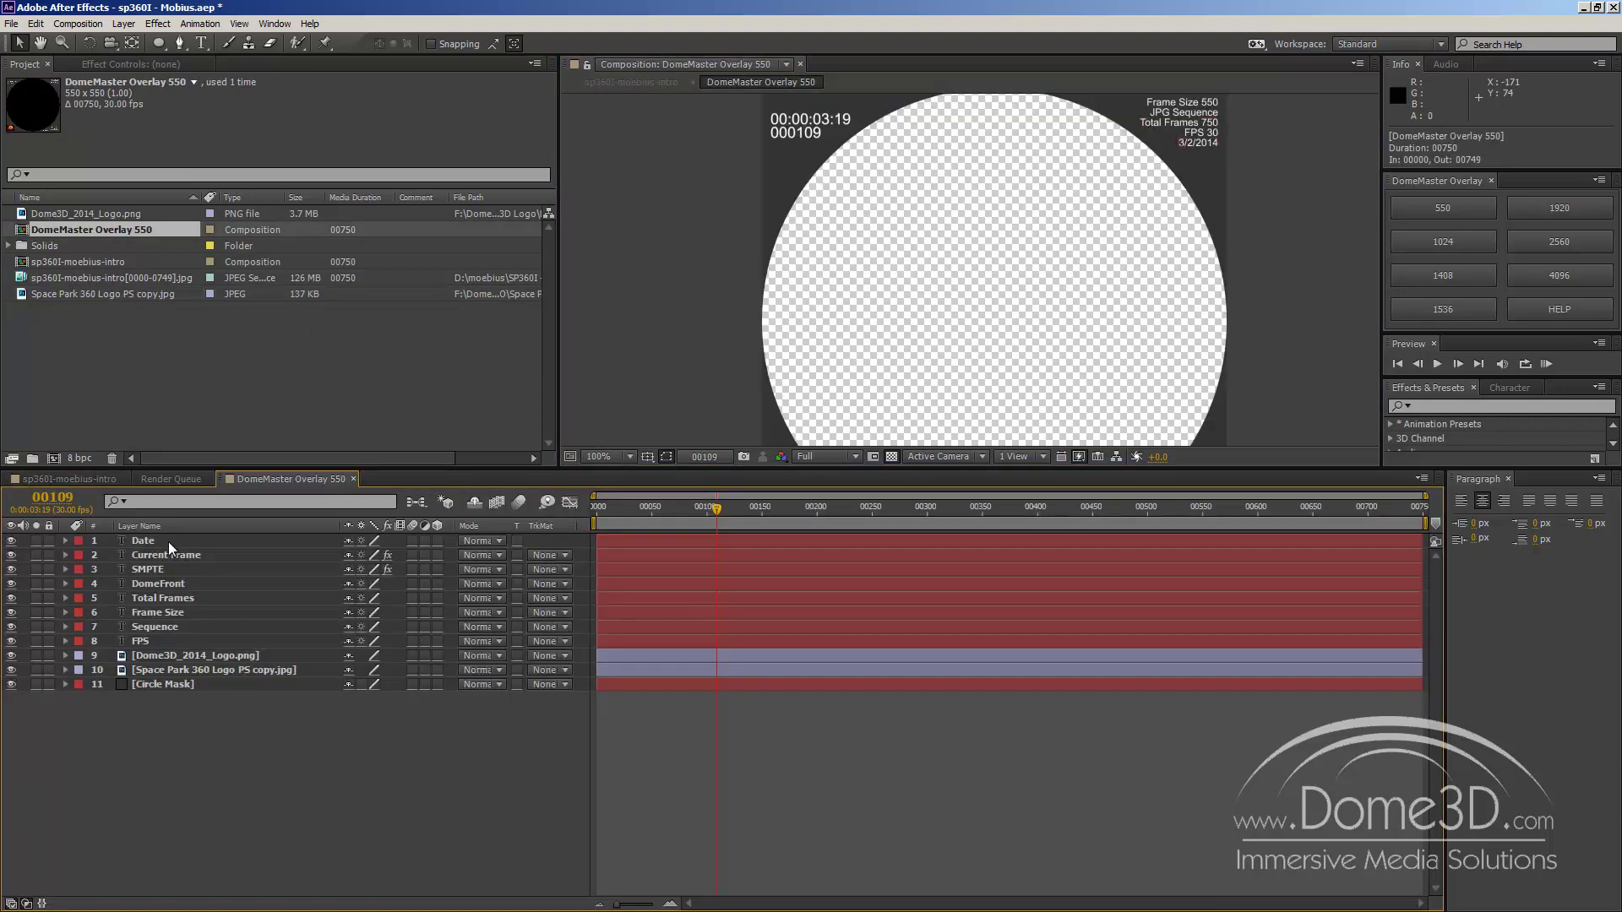
left_click(165, 684)
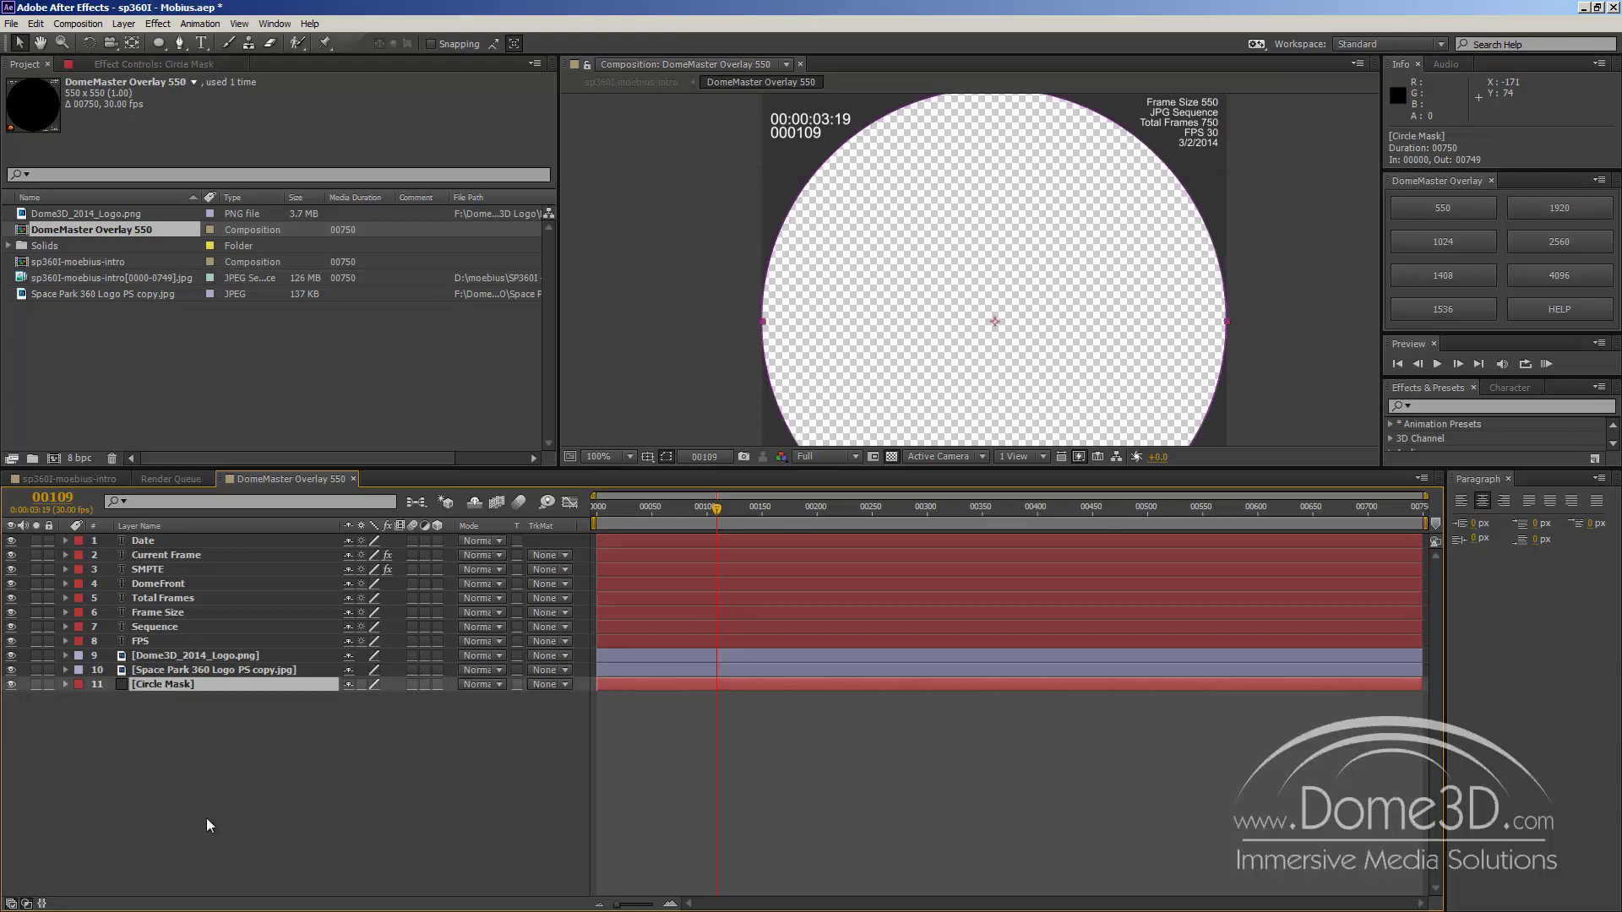
double_click(154, 687)
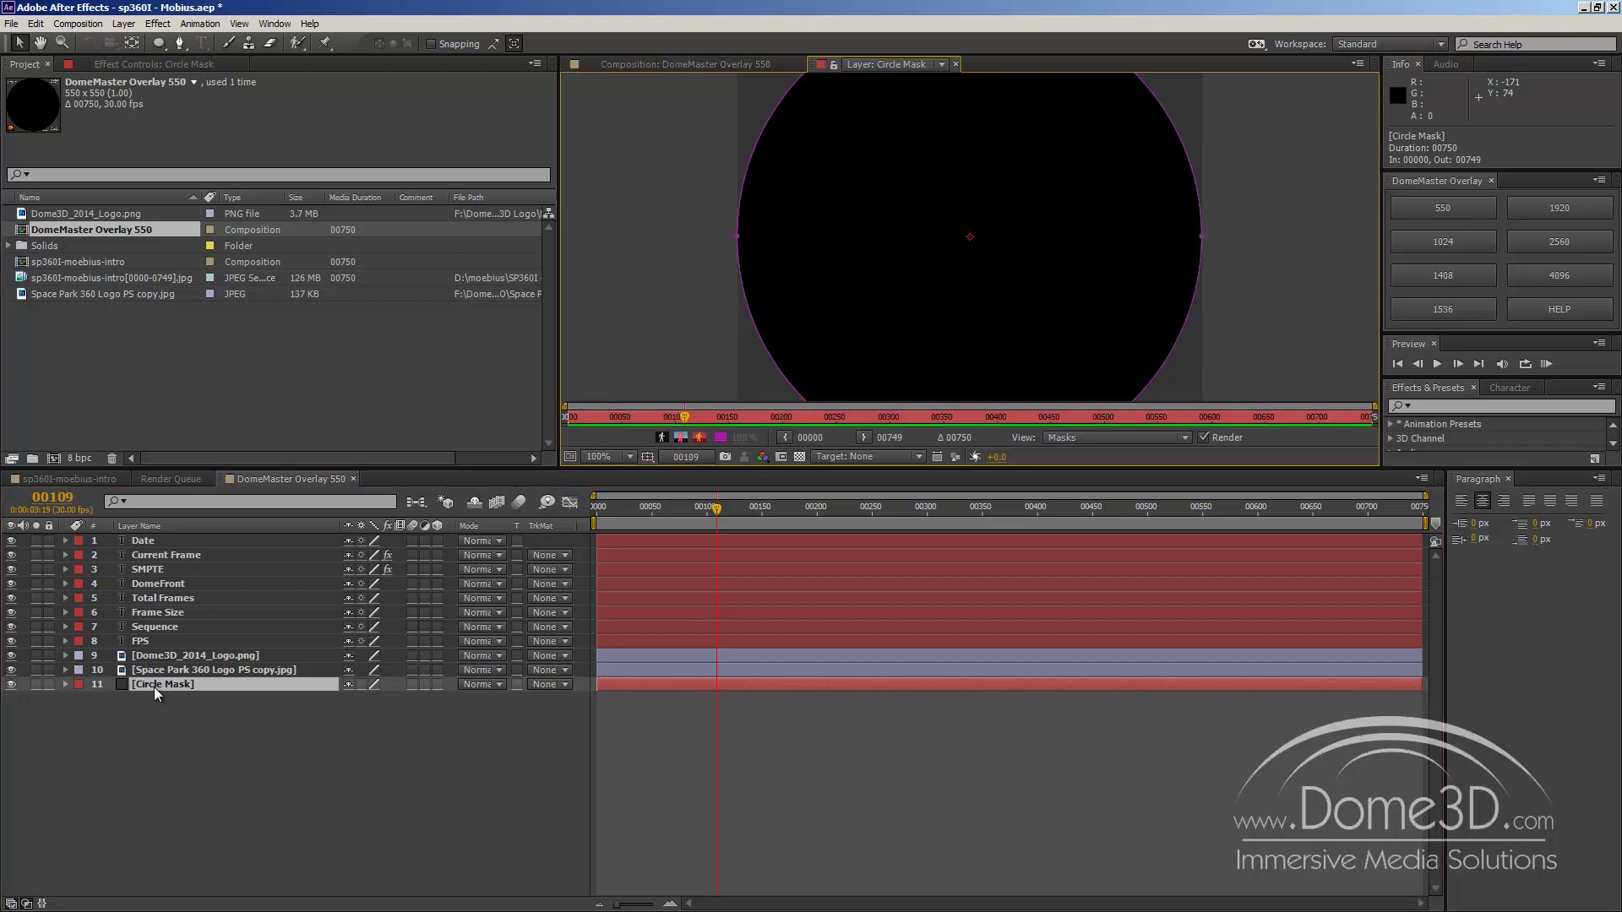
left_click(955, 64)
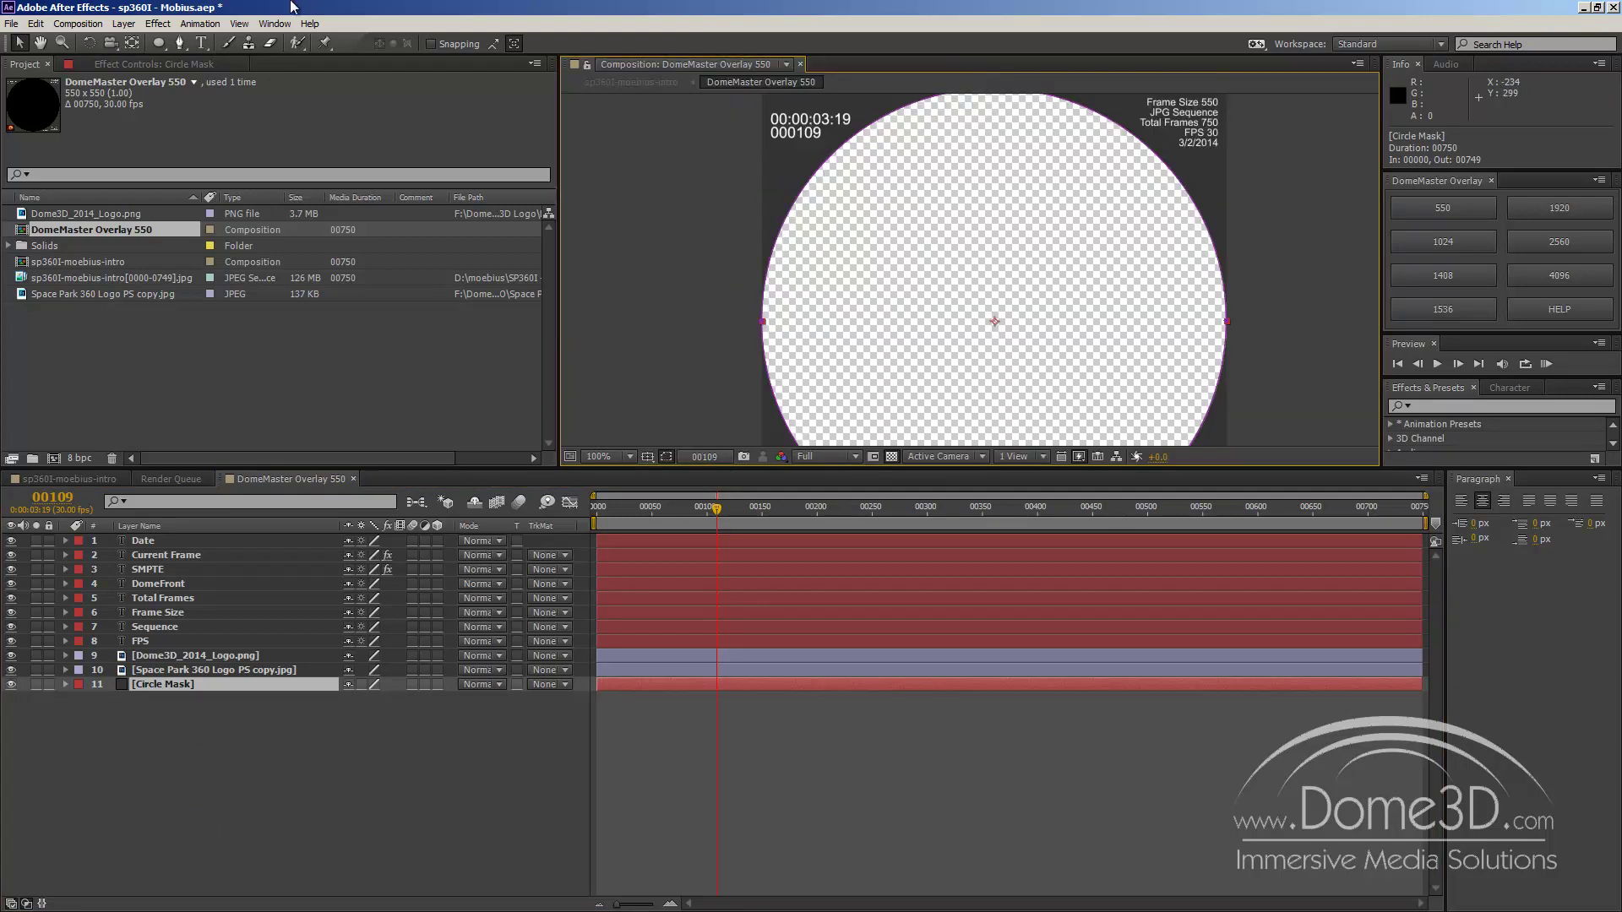
- Change the Circle Mask solid's color to teal 139DB2 in its solid settings
left_click(124, 24)
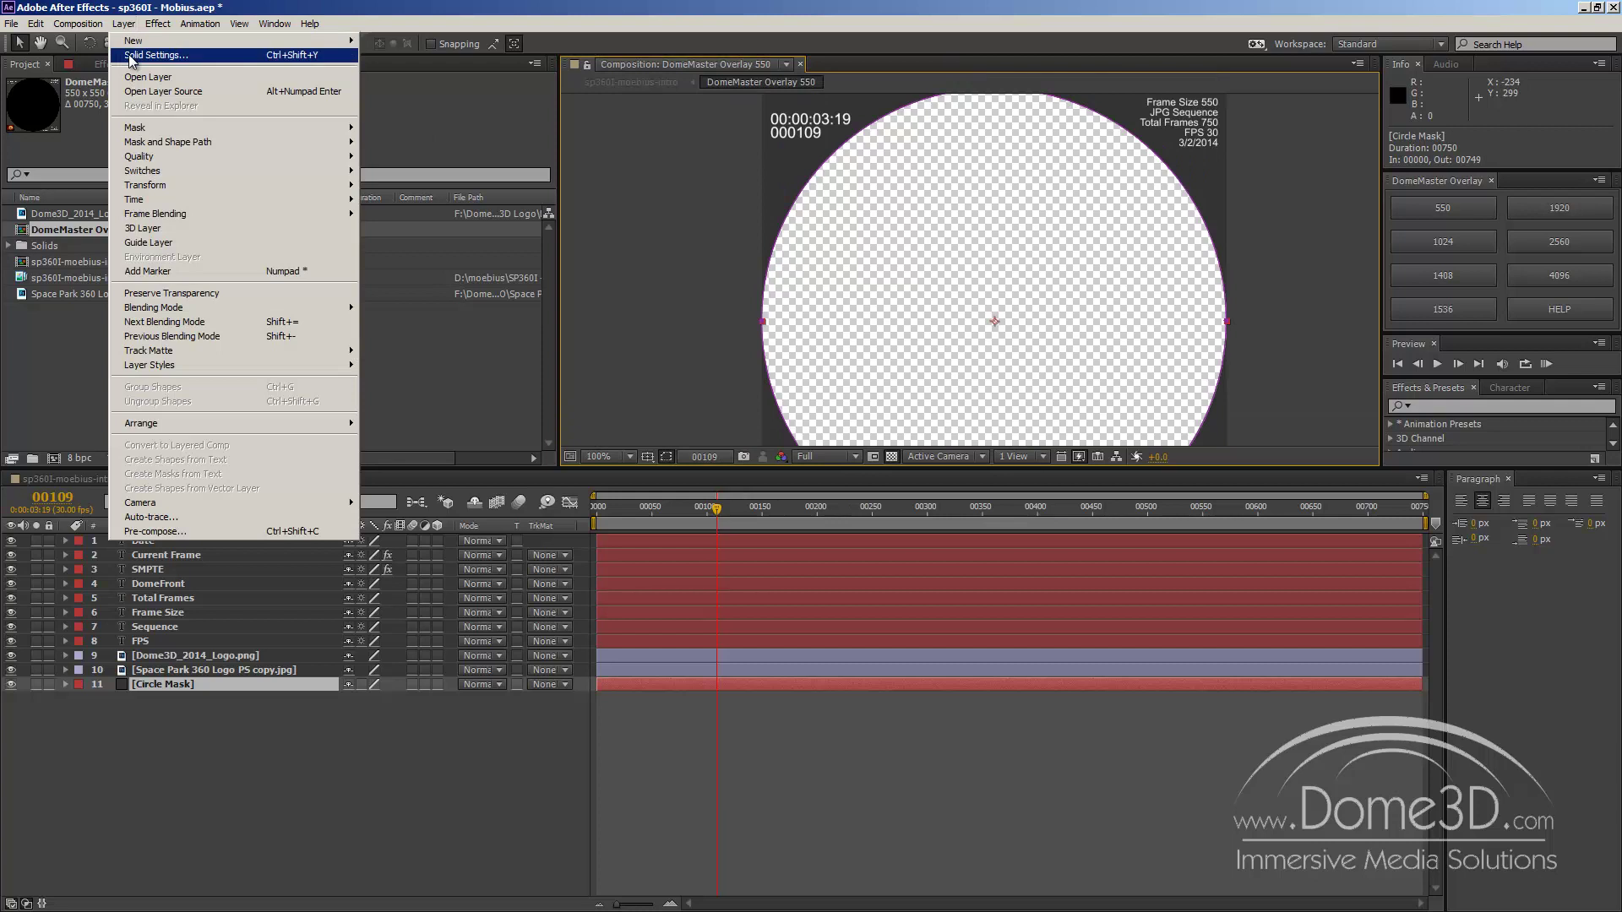
left_click(135, 55)
left_click(1144, 503)
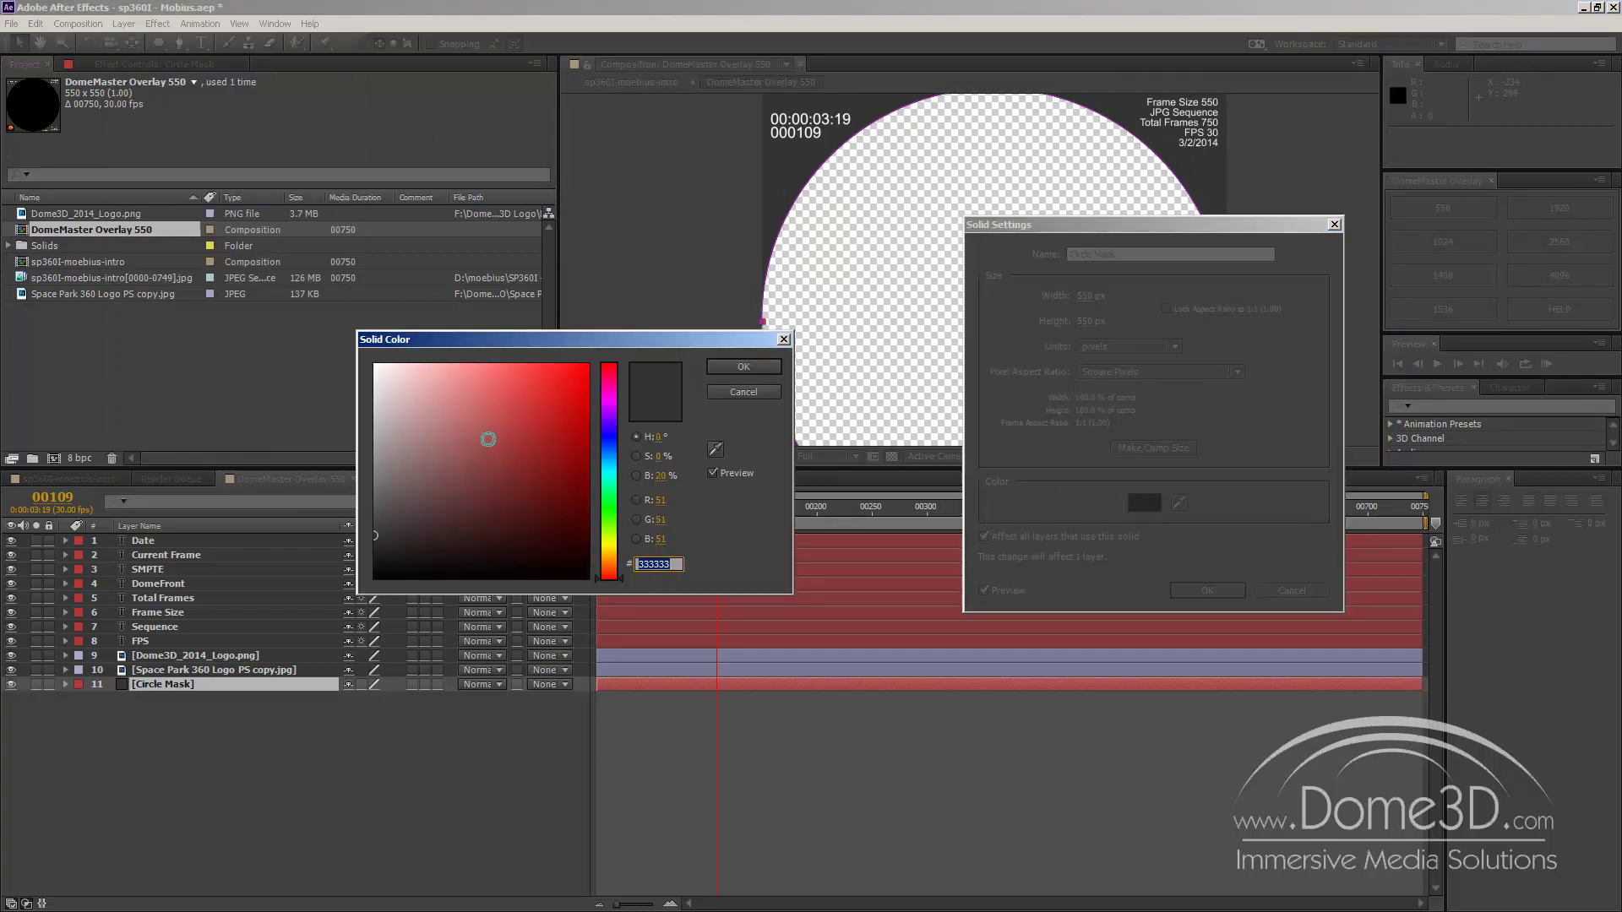
left_click(609, 467)
left_click(577, 454)
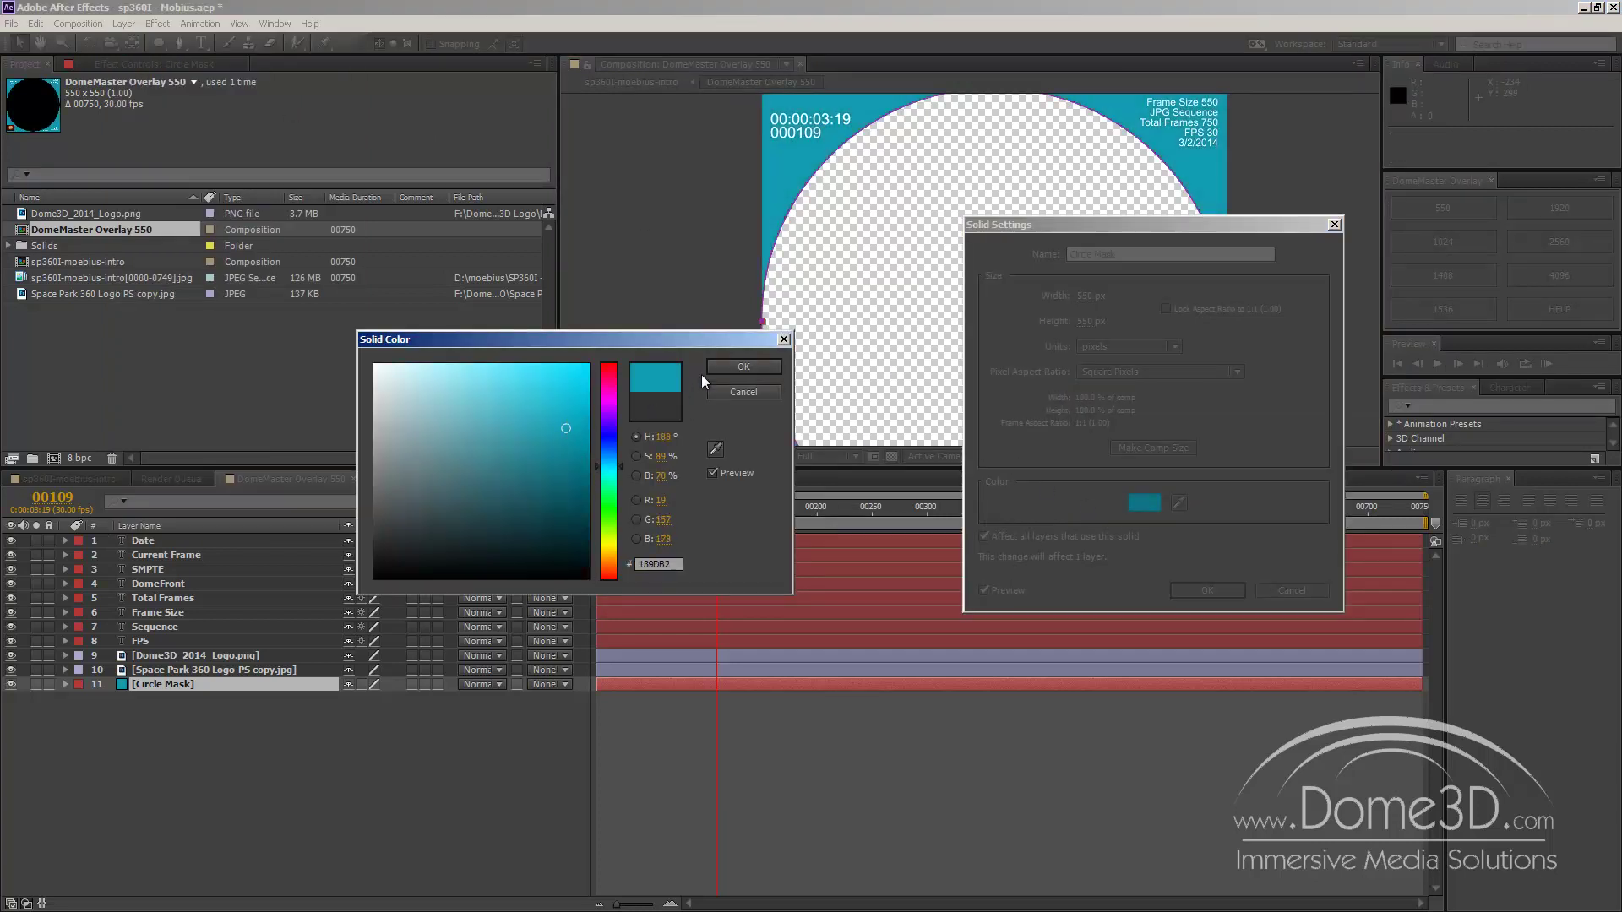
left_click(723, 366)
left_click(1208, 590)
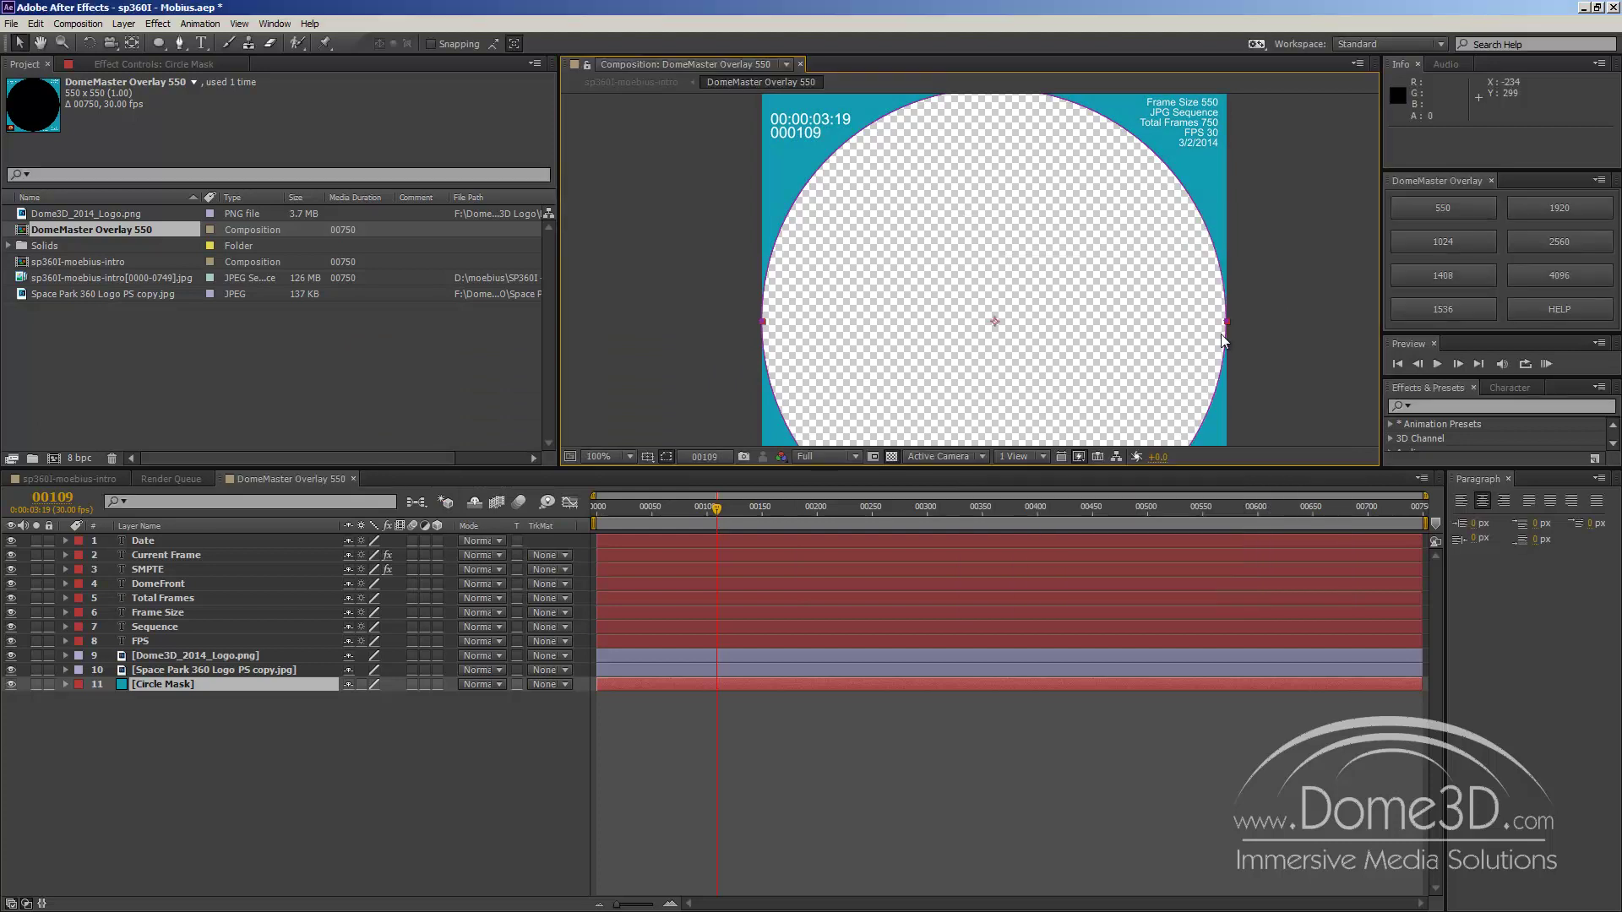
- Return to the sp360I-moebius-intro composition and view the whole dome image with the teal overlay background
left_click(98, 476)
left_click_drag(1203, 348, 1222, 203)
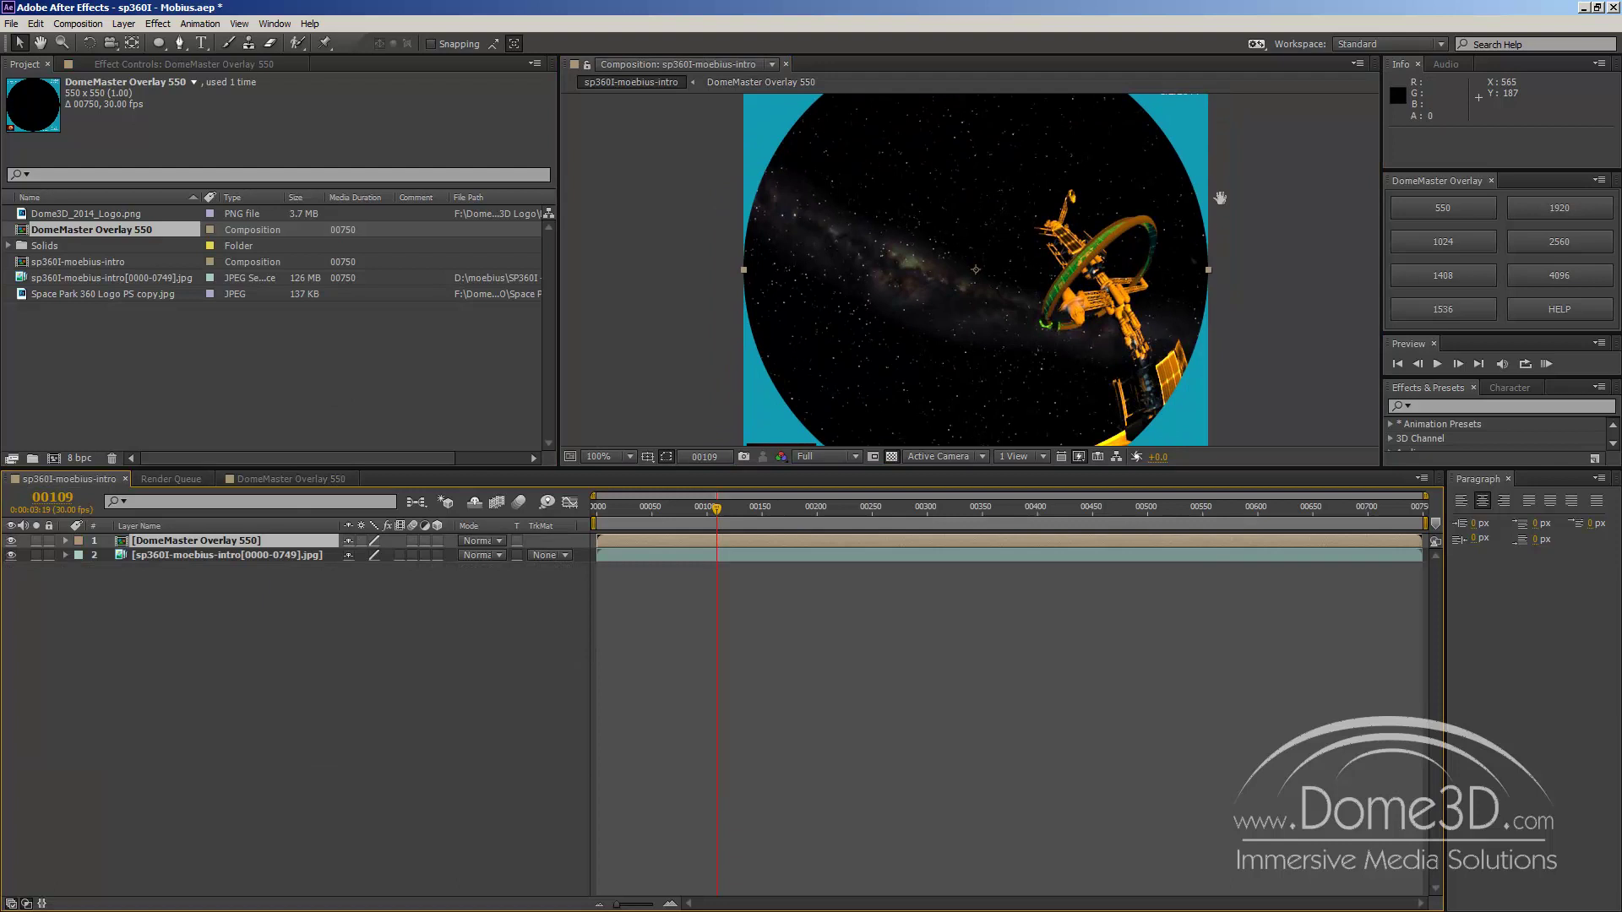
scroll(1223, 200, "down", 2)
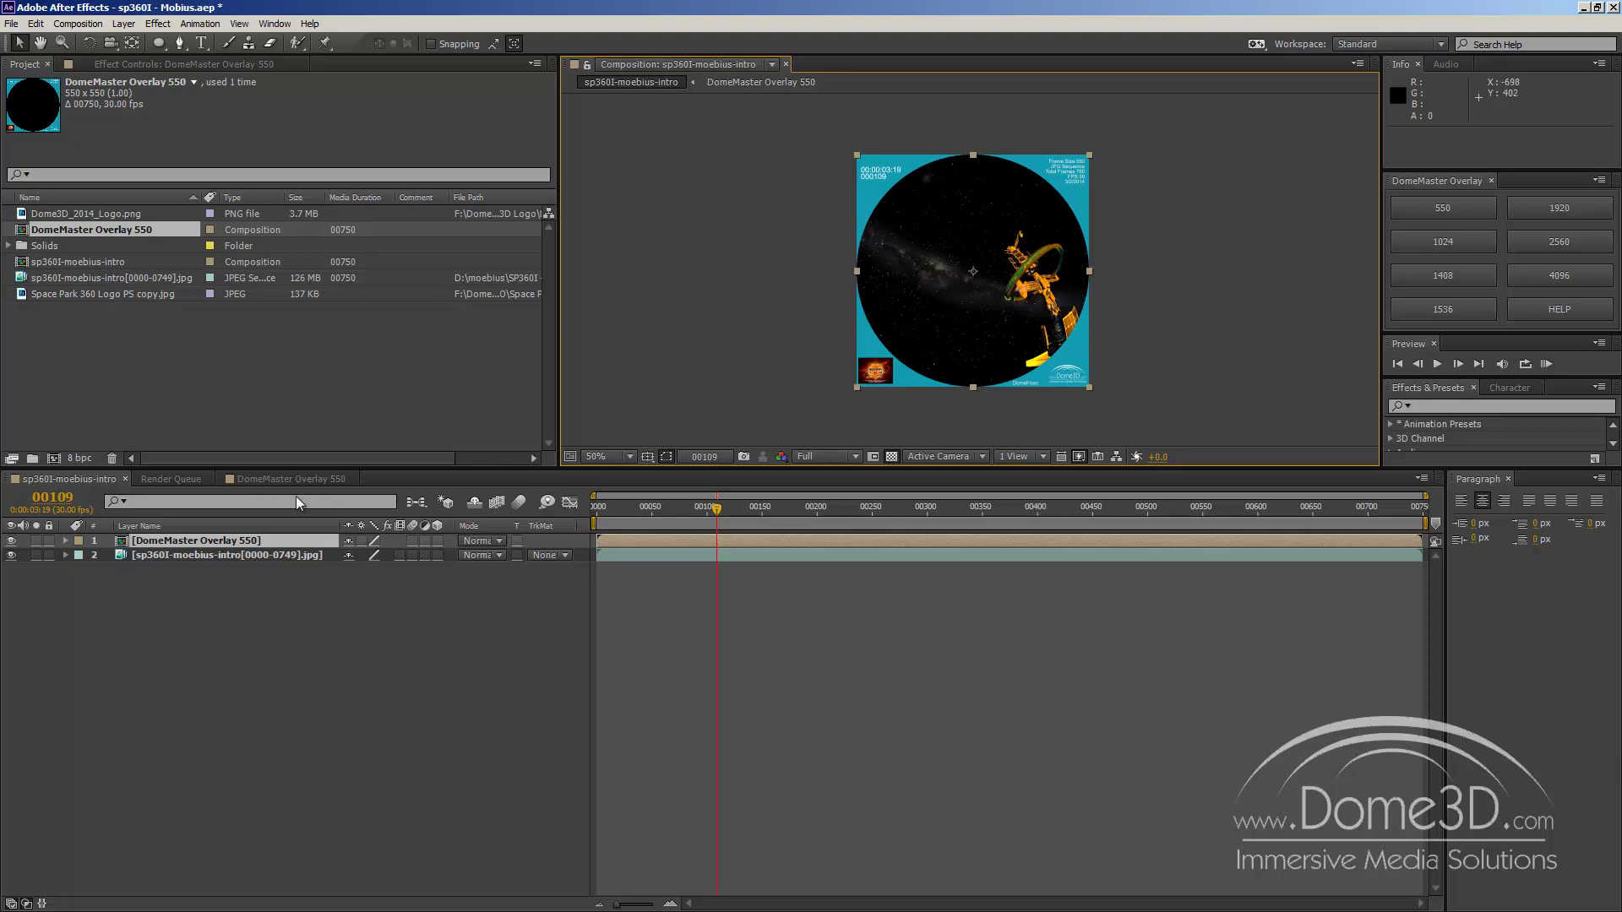
- Undo the Circle Mask color change and the 550 overlay
left_click(302, 646)
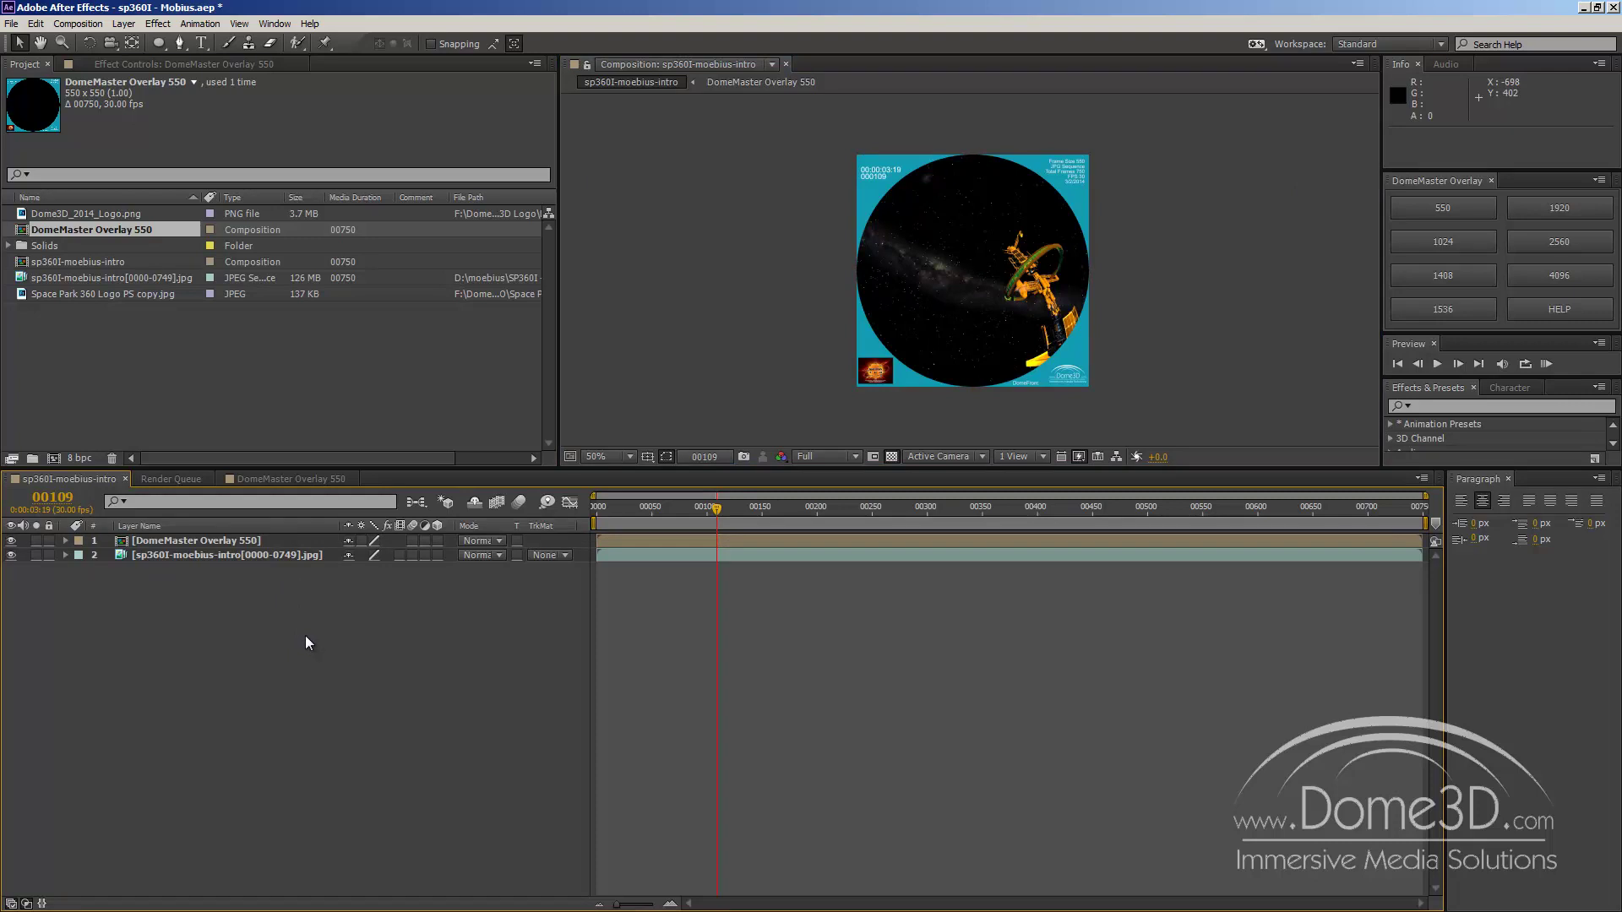
key("ctrl+z")
key("ctrl+z")
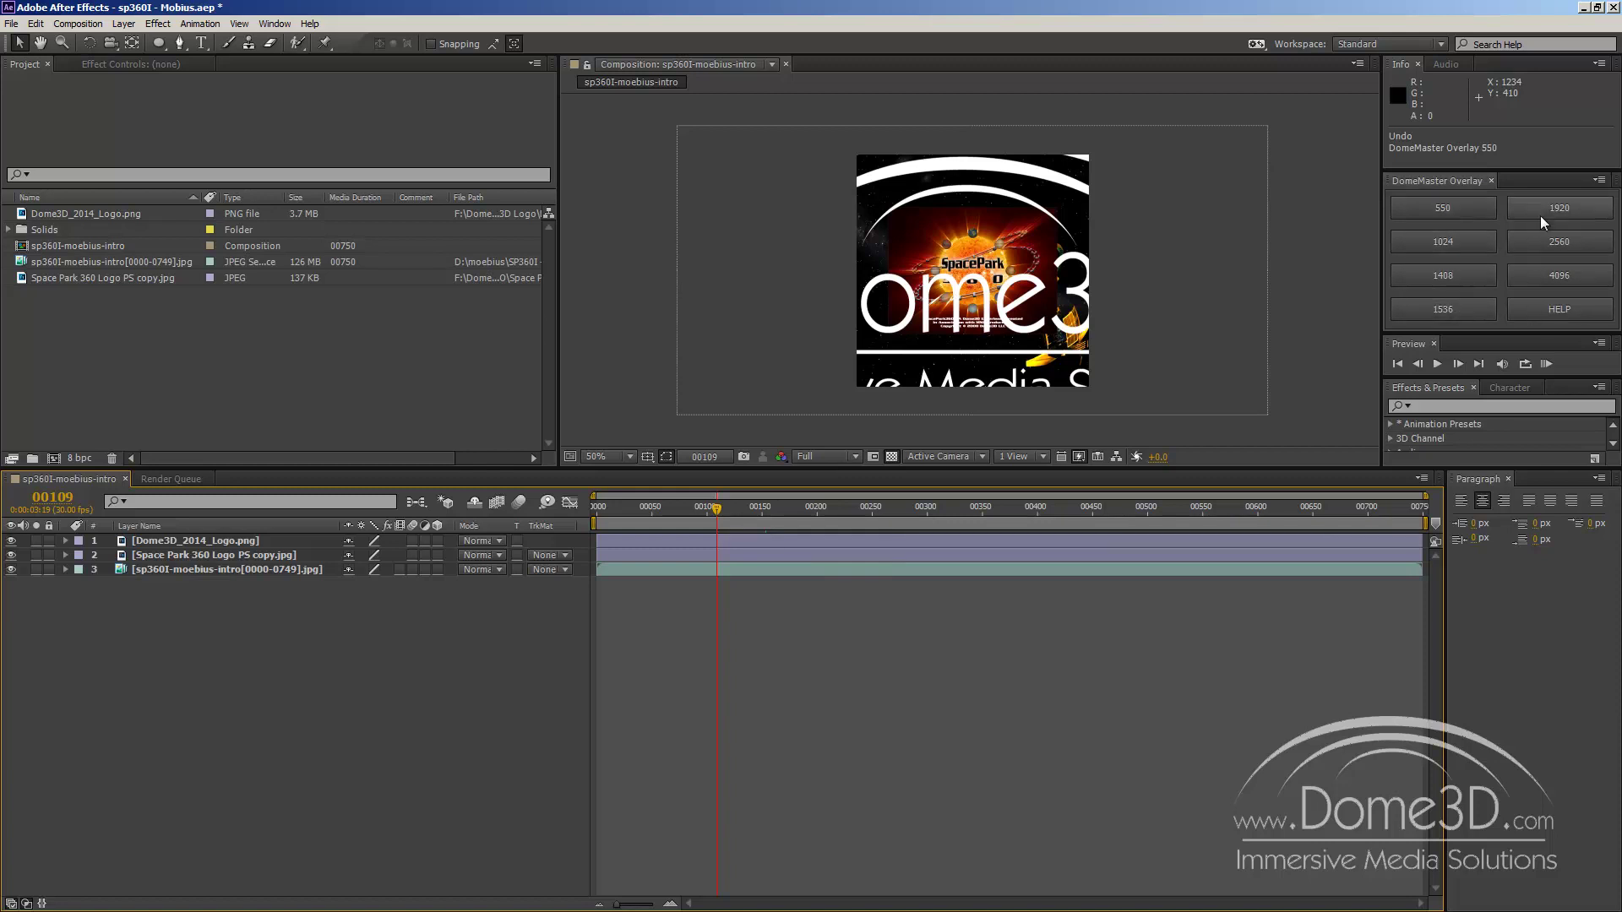
- Reduce the DomeMaster Overlay panel's height slightly and review the script's help instructions again
mouse_move(1555, 337)
left_mouse_down()
mouse_move(1547, 357)
mouse_move(1544, 320)
left_mouse_up()
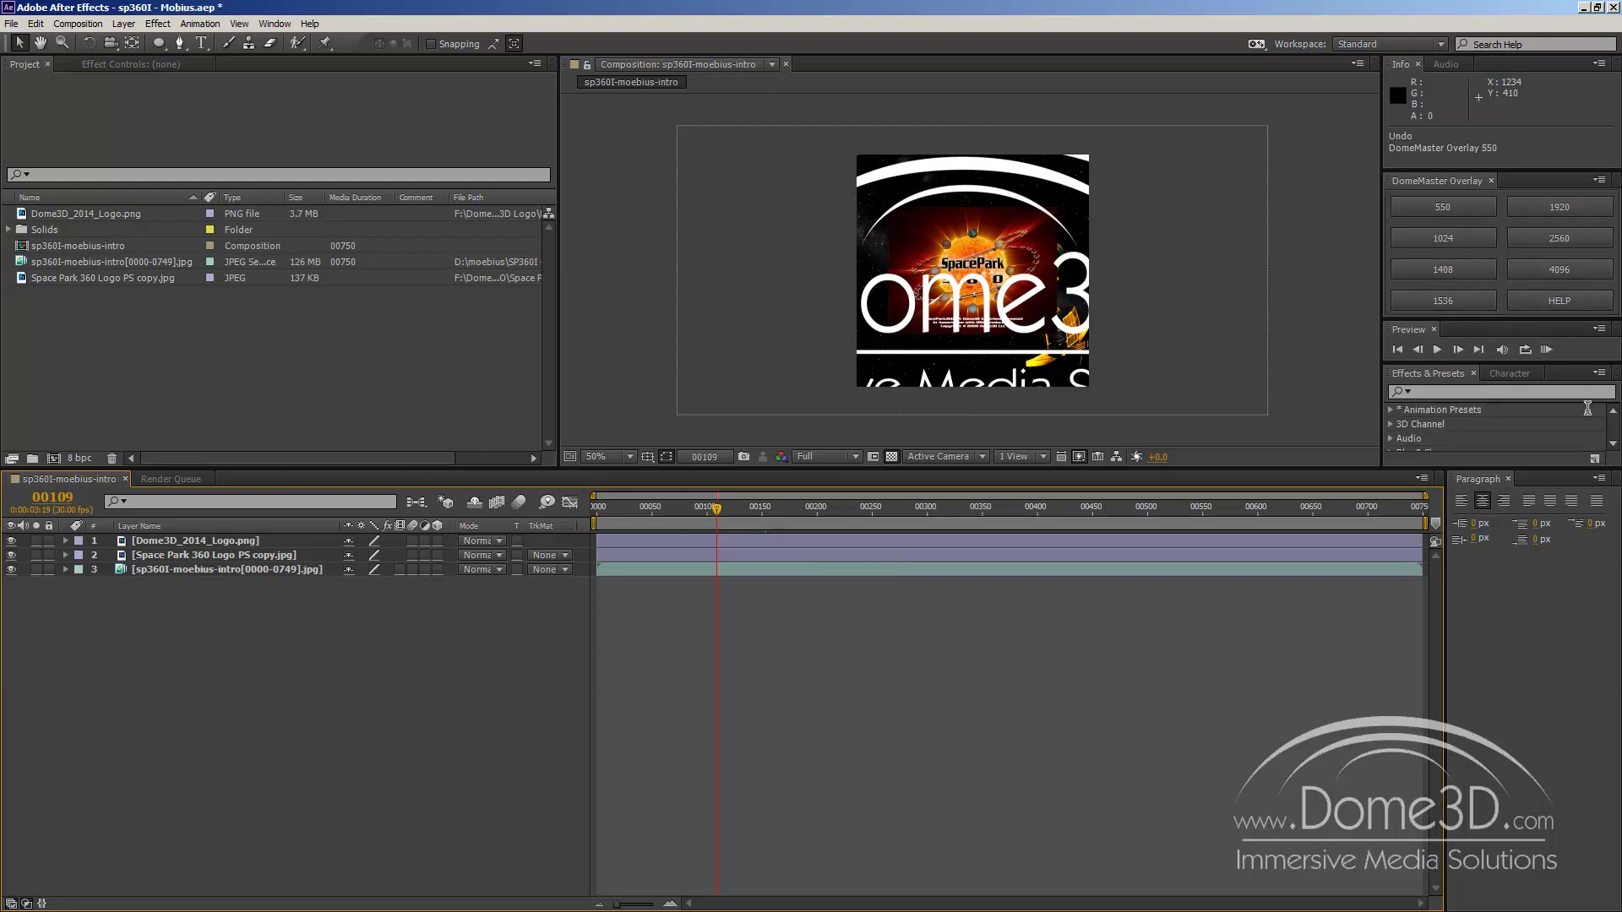
left_click(1553, 299)
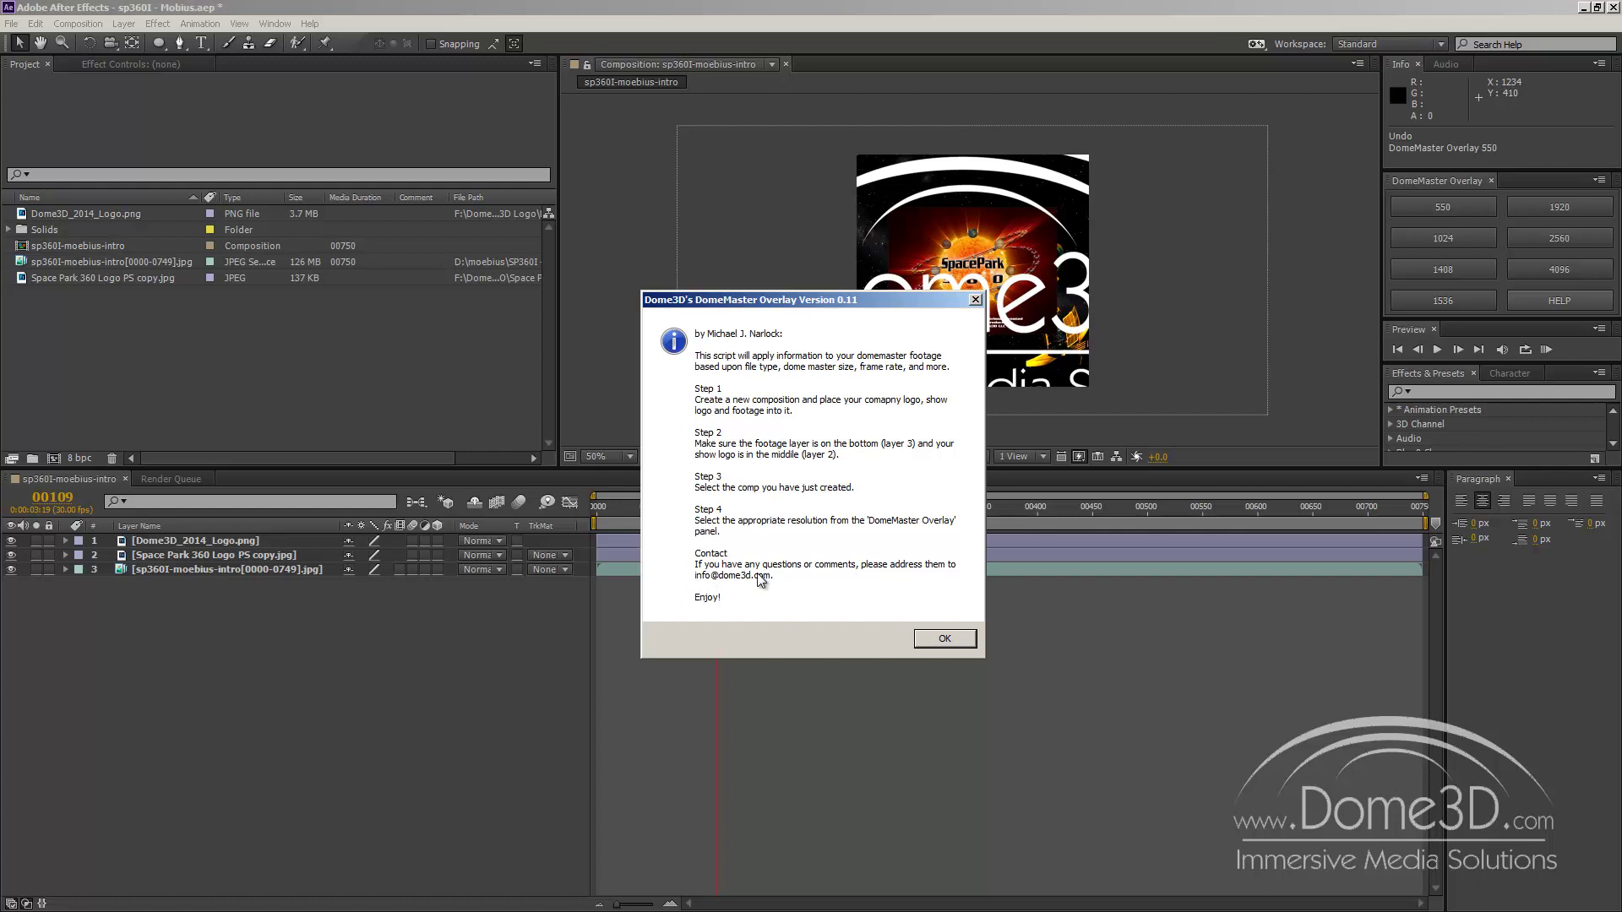
left_click(958, 639)
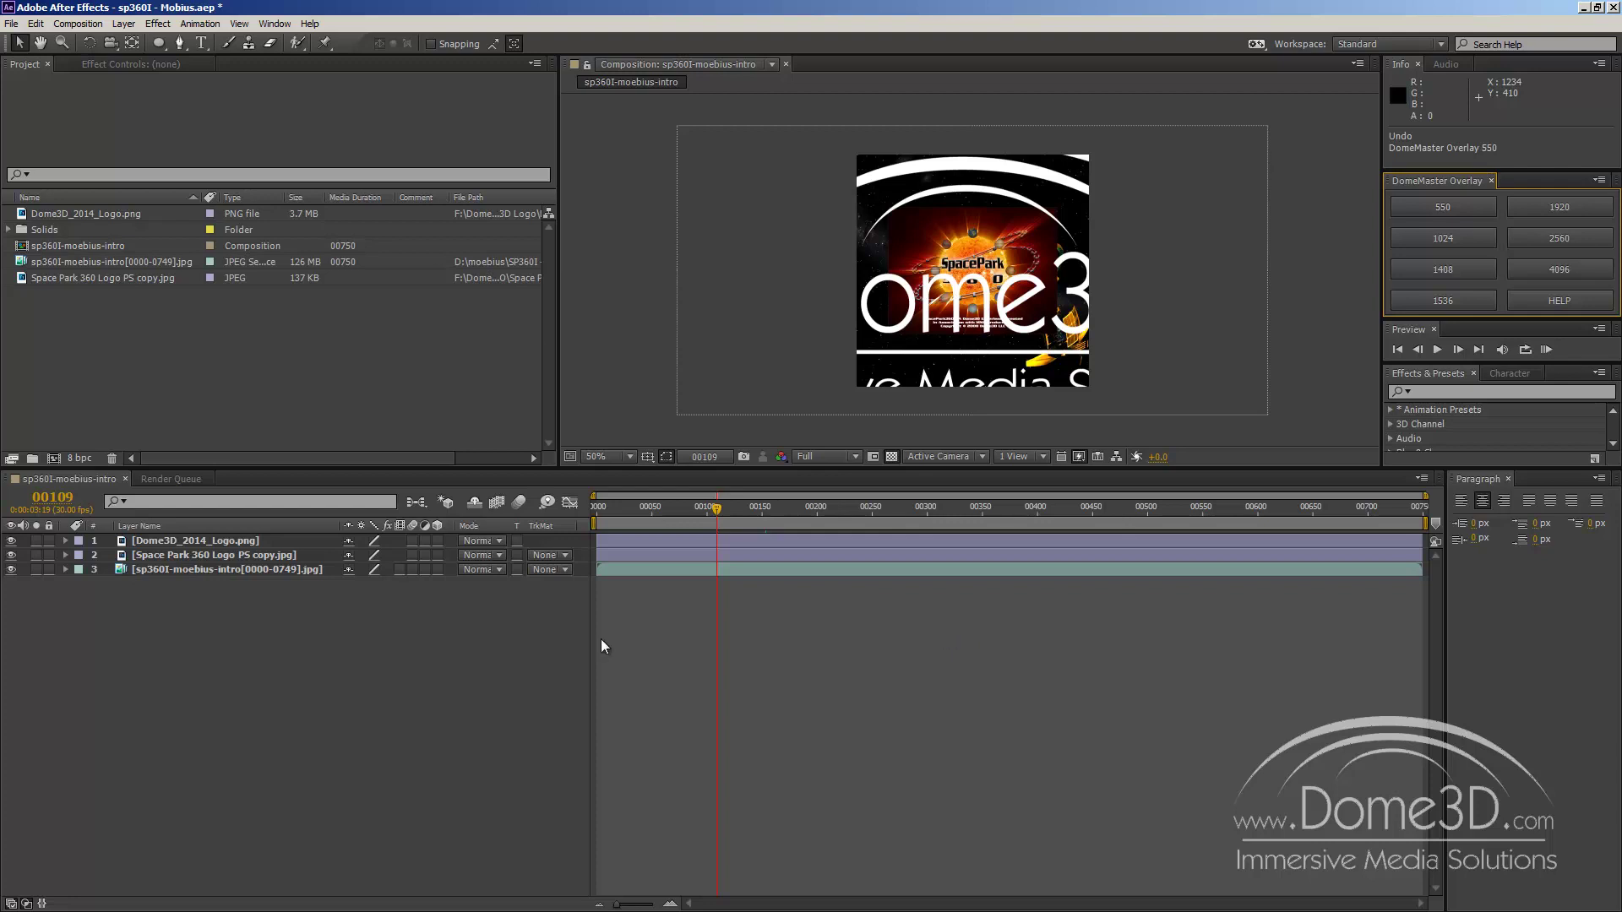
- Run the 550 DomeMaster overlay on the sp360I-moebius-intro composition with its two logo layers and footage
left_click(271, 701)
left_click(1470, 207)
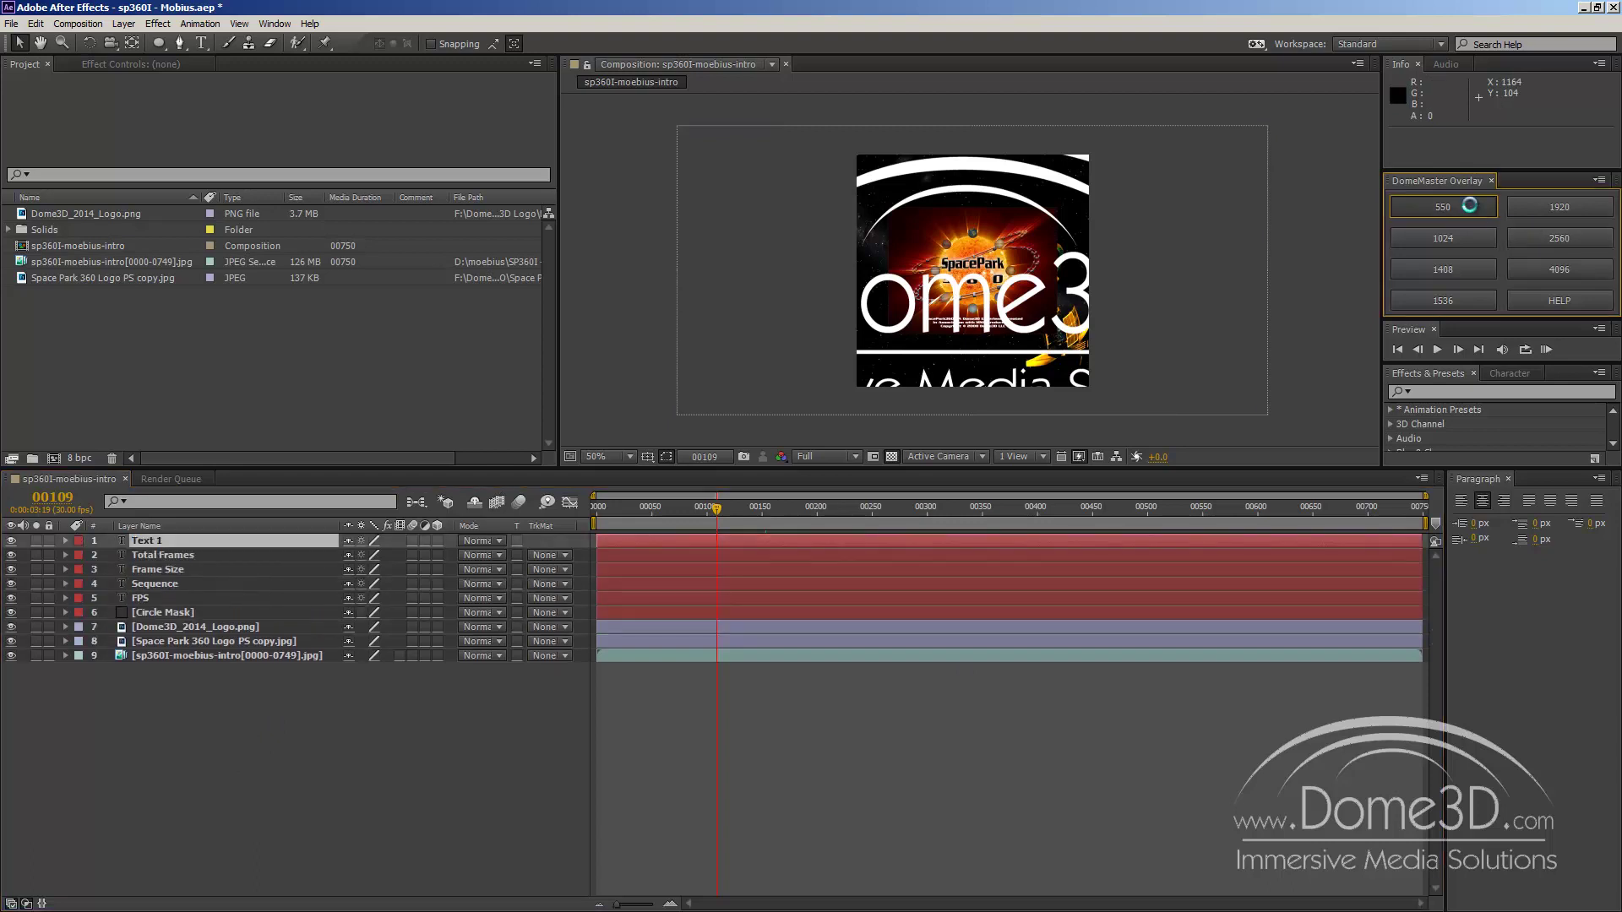